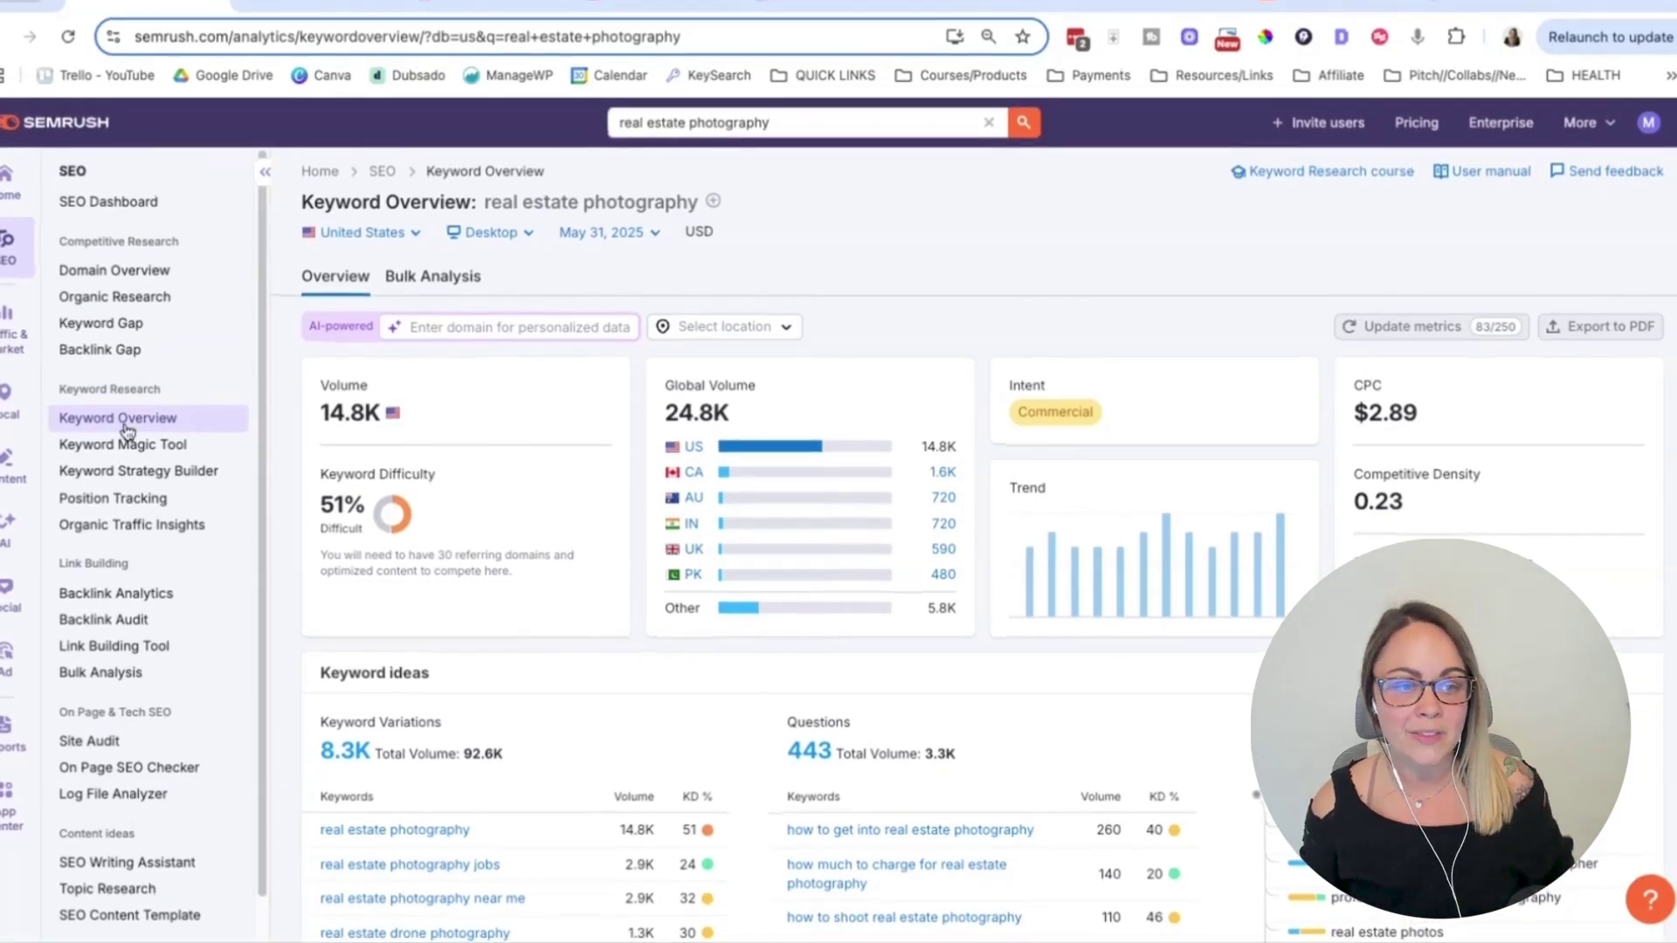
pyautogui.moveTo(797, 121); pyautogui.dragTo(629, 125)
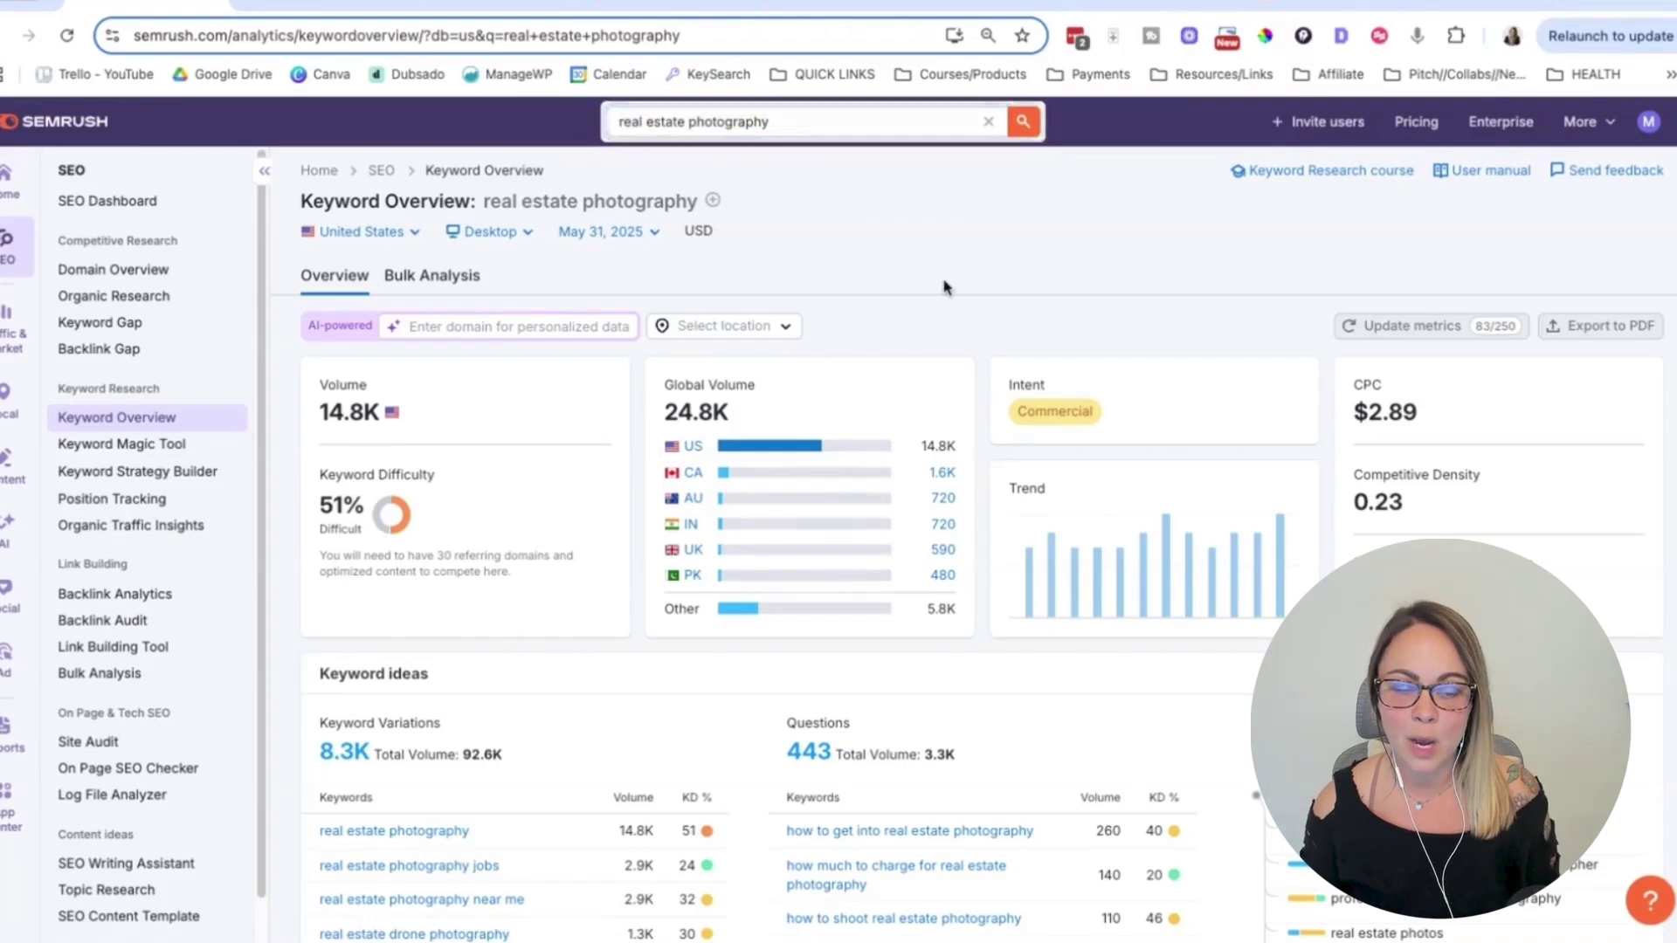
pyautogui.scroll(-1, 1048, 270)
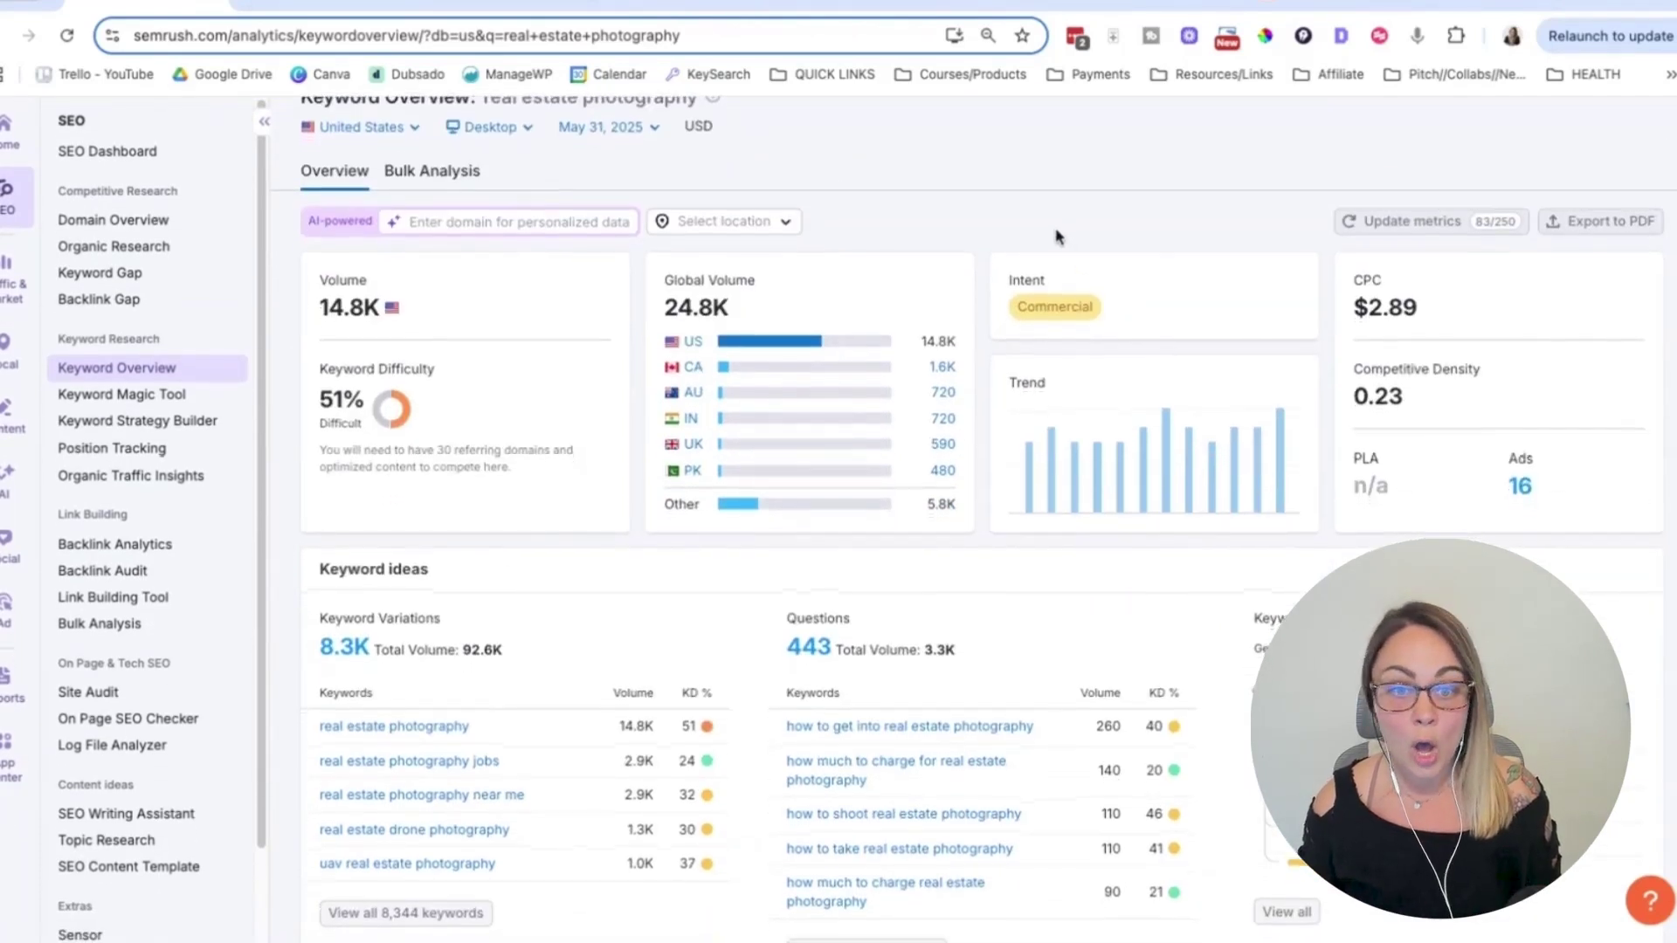
pyautogui.scroll(-1, 907, 196)
pyautogui.scroll(-1, 970, 217)
pyautogui.scroll(1, 545, 230)
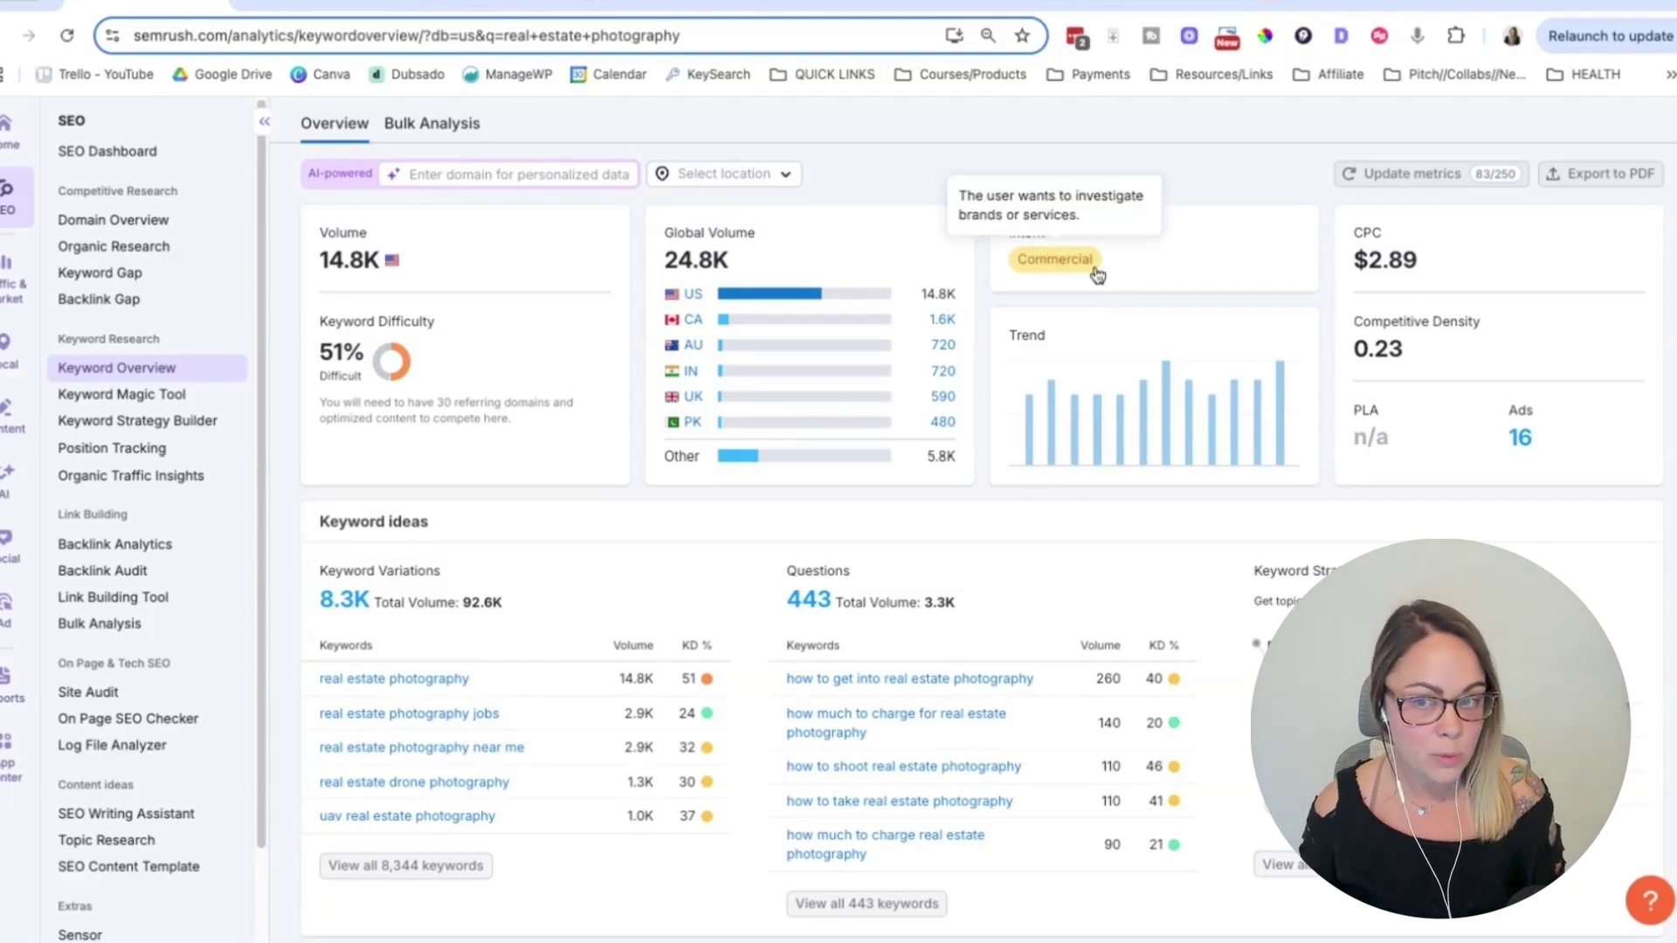
pyautogui.moveTo(1082, 274)
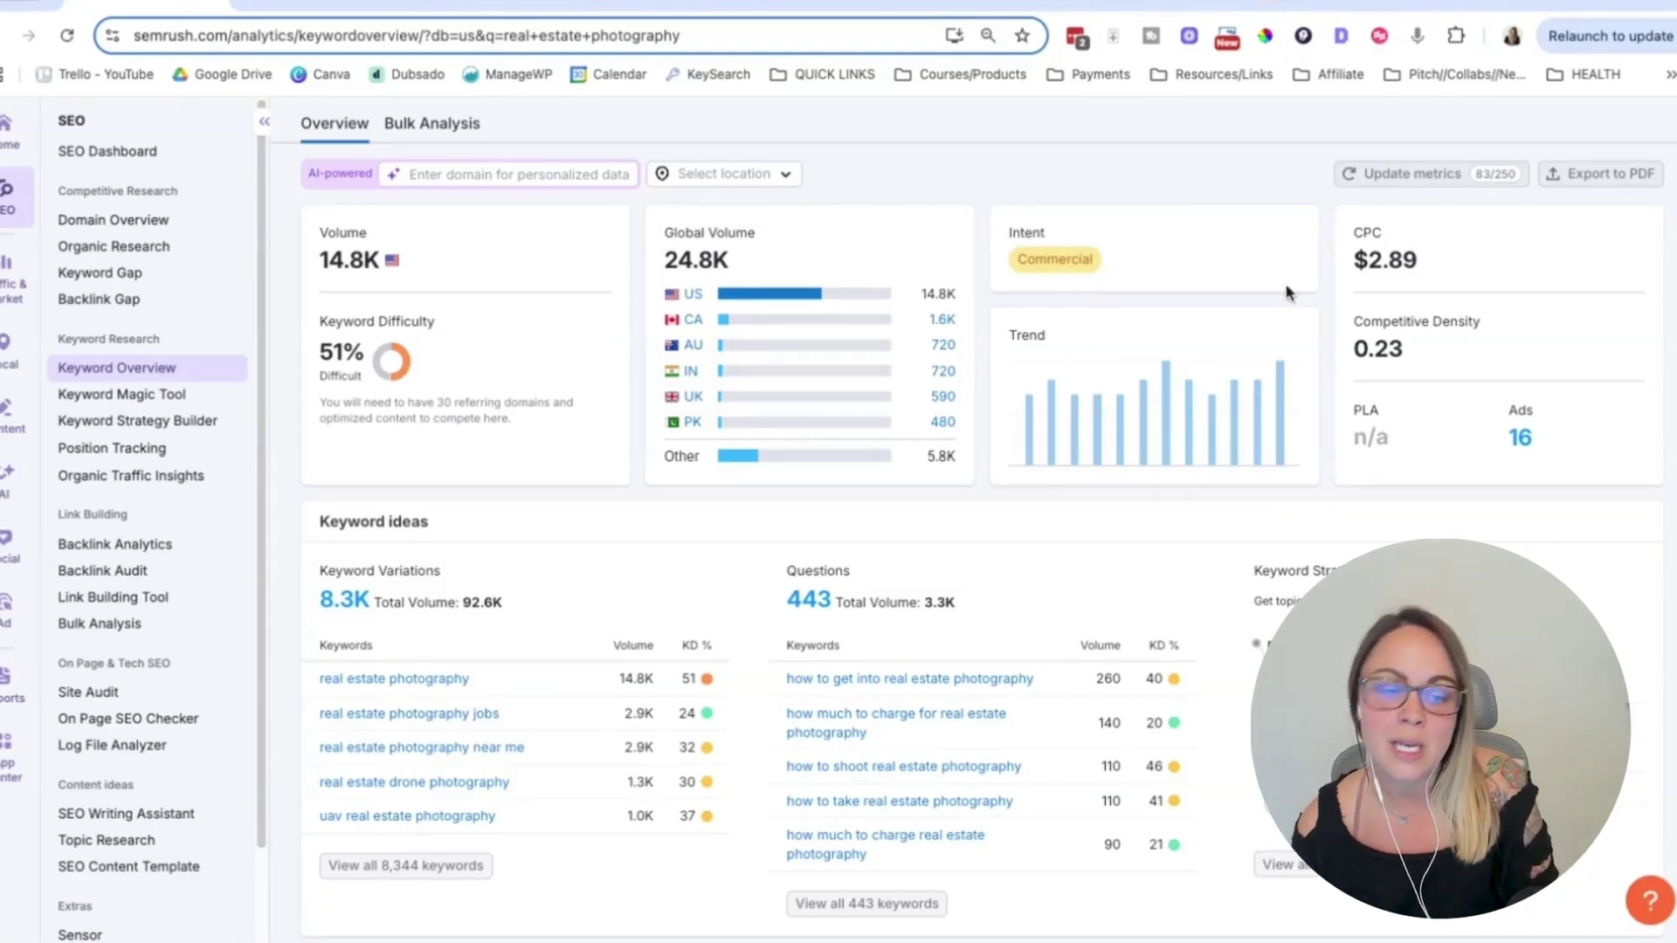
pyautogui.scroll(-1, 528, 523)
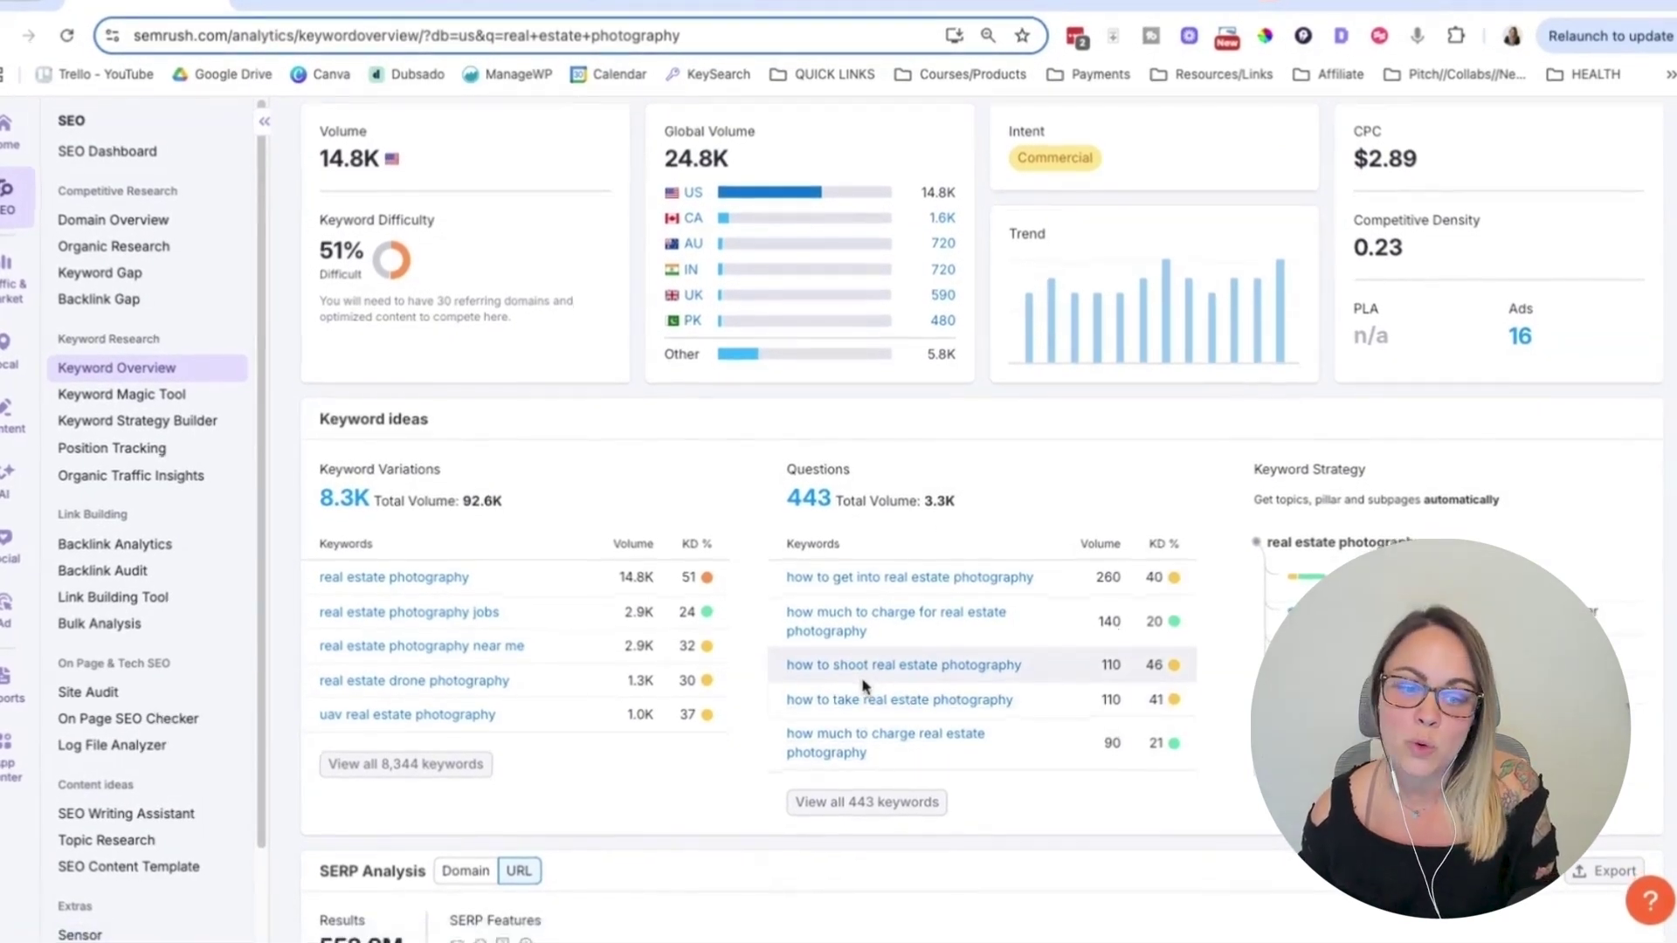
pyautogui.scroll(-5, 872, 658)
pyautogui.scroll(-3, 872, 654)
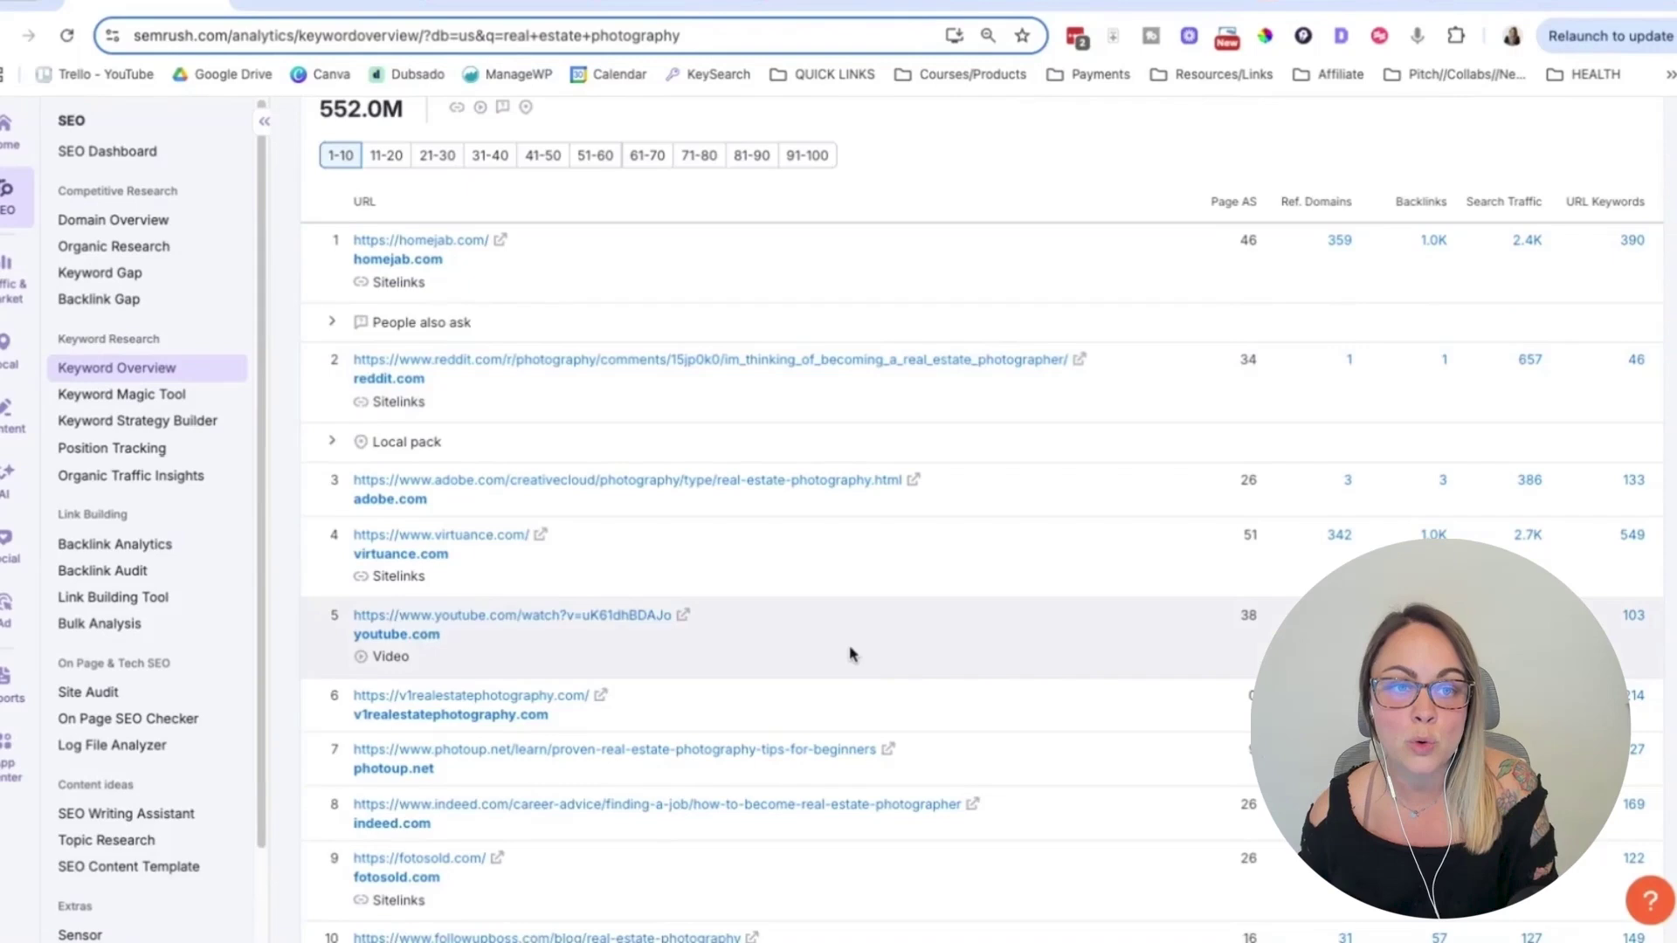
pyautogui.scroll(2, 490, 479)
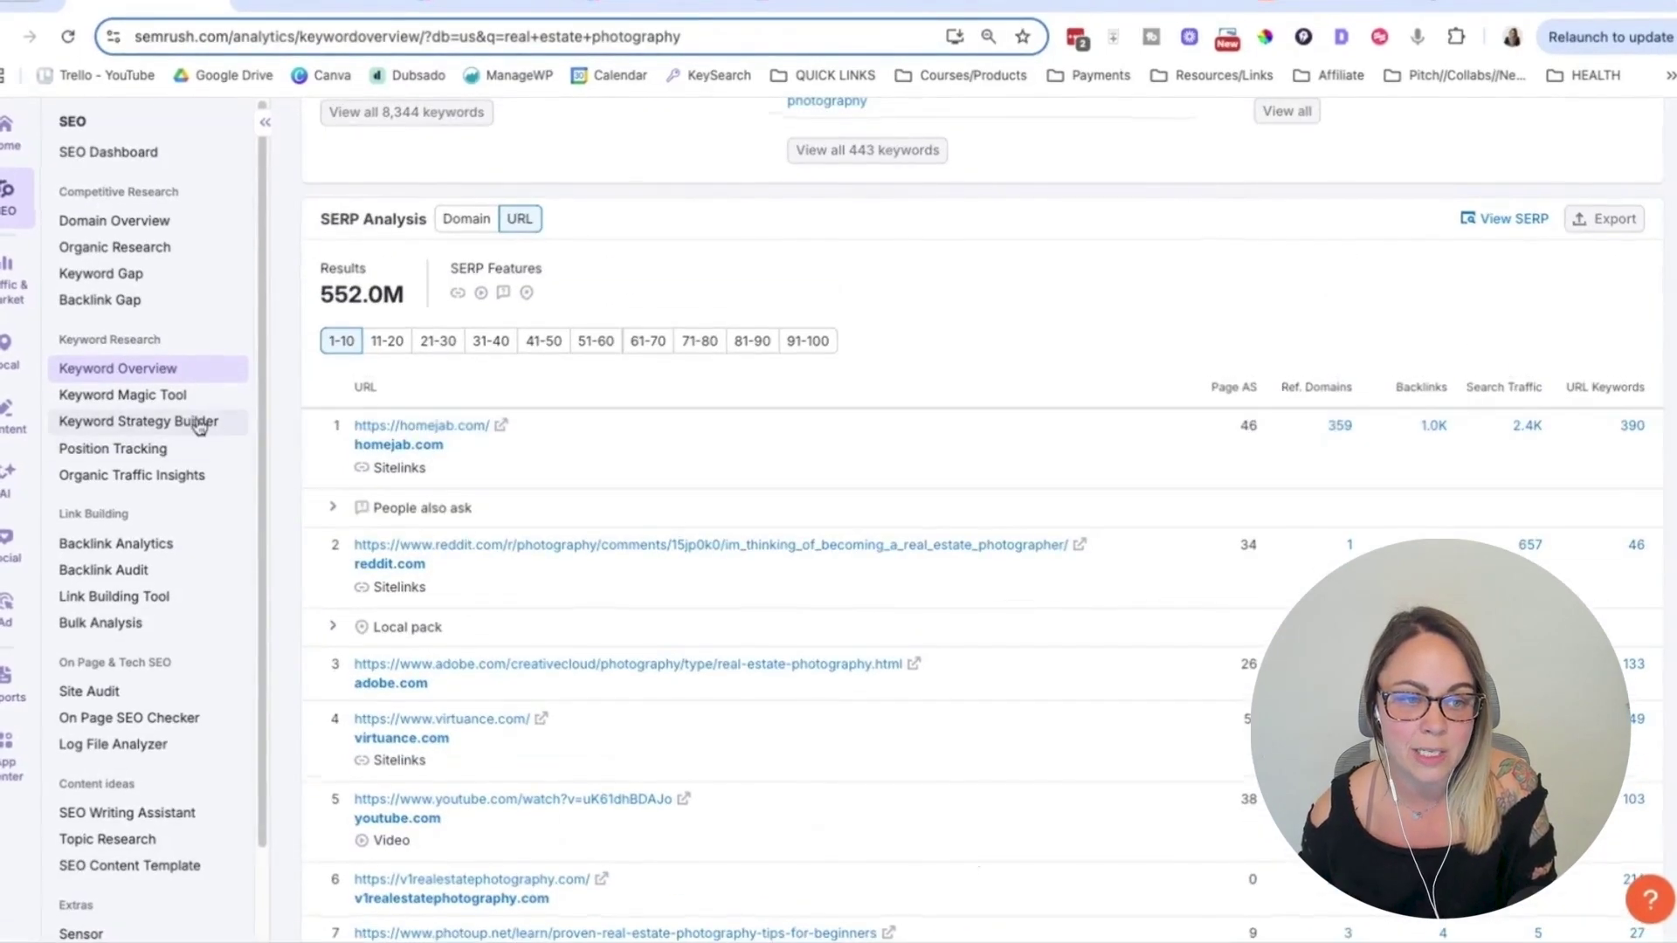
pyautogui.scroll(8, 373, 400)
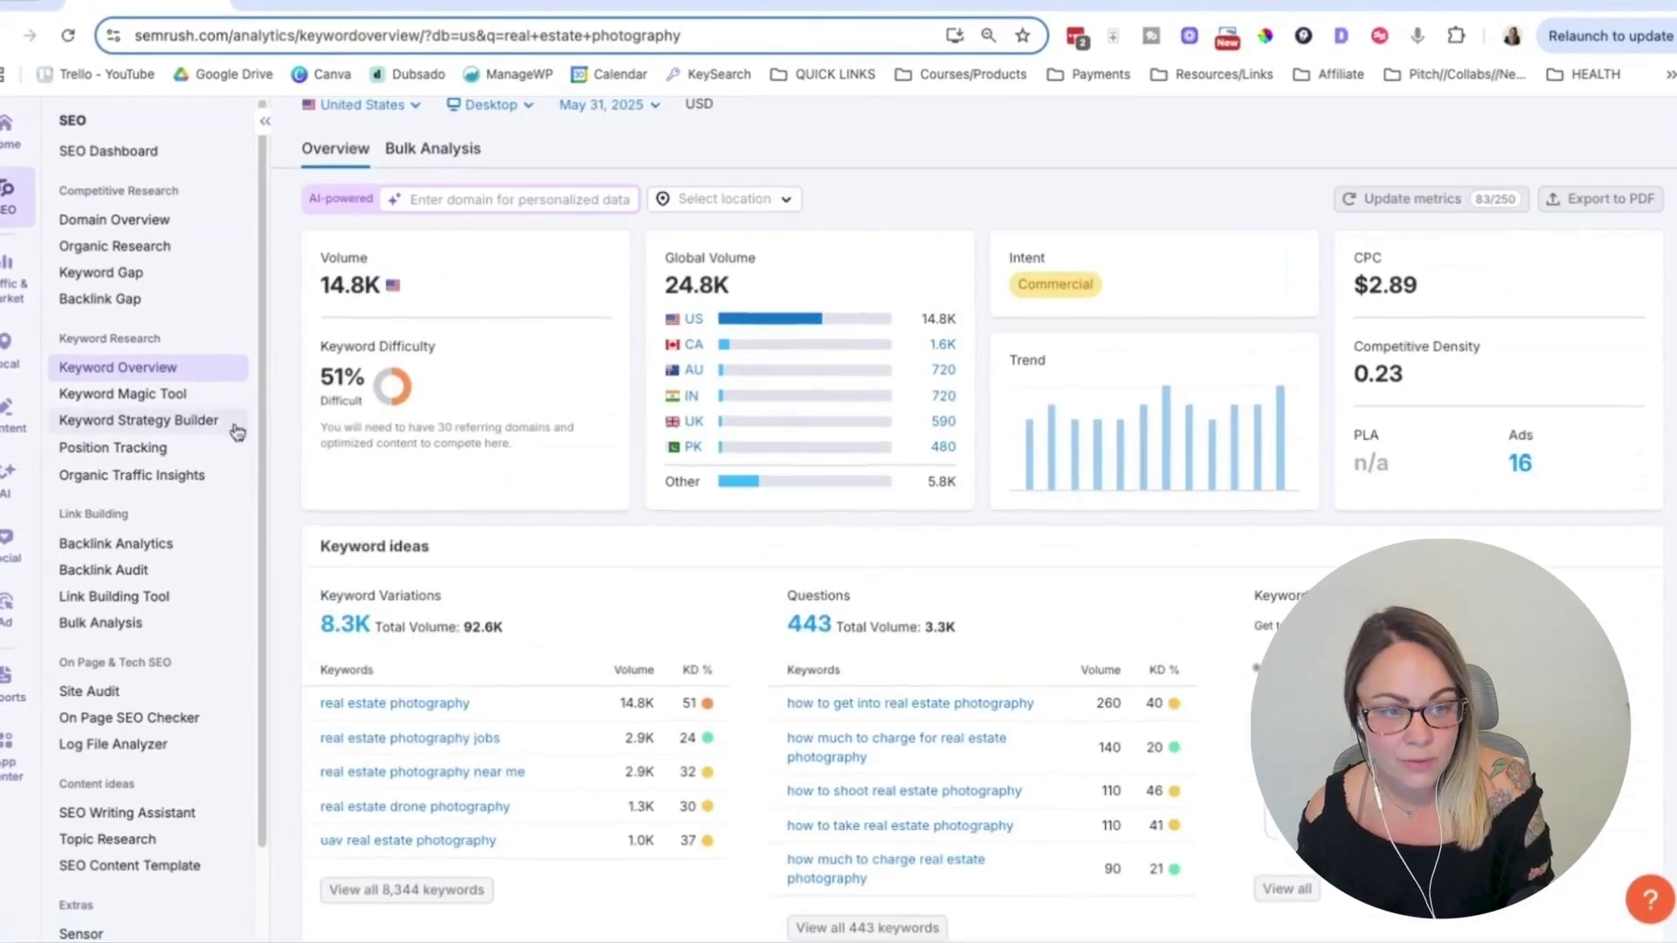
# Open the Keyword Magic Tool for real estate photography and browse the keyword list.
pyautogui.click(183, 401)
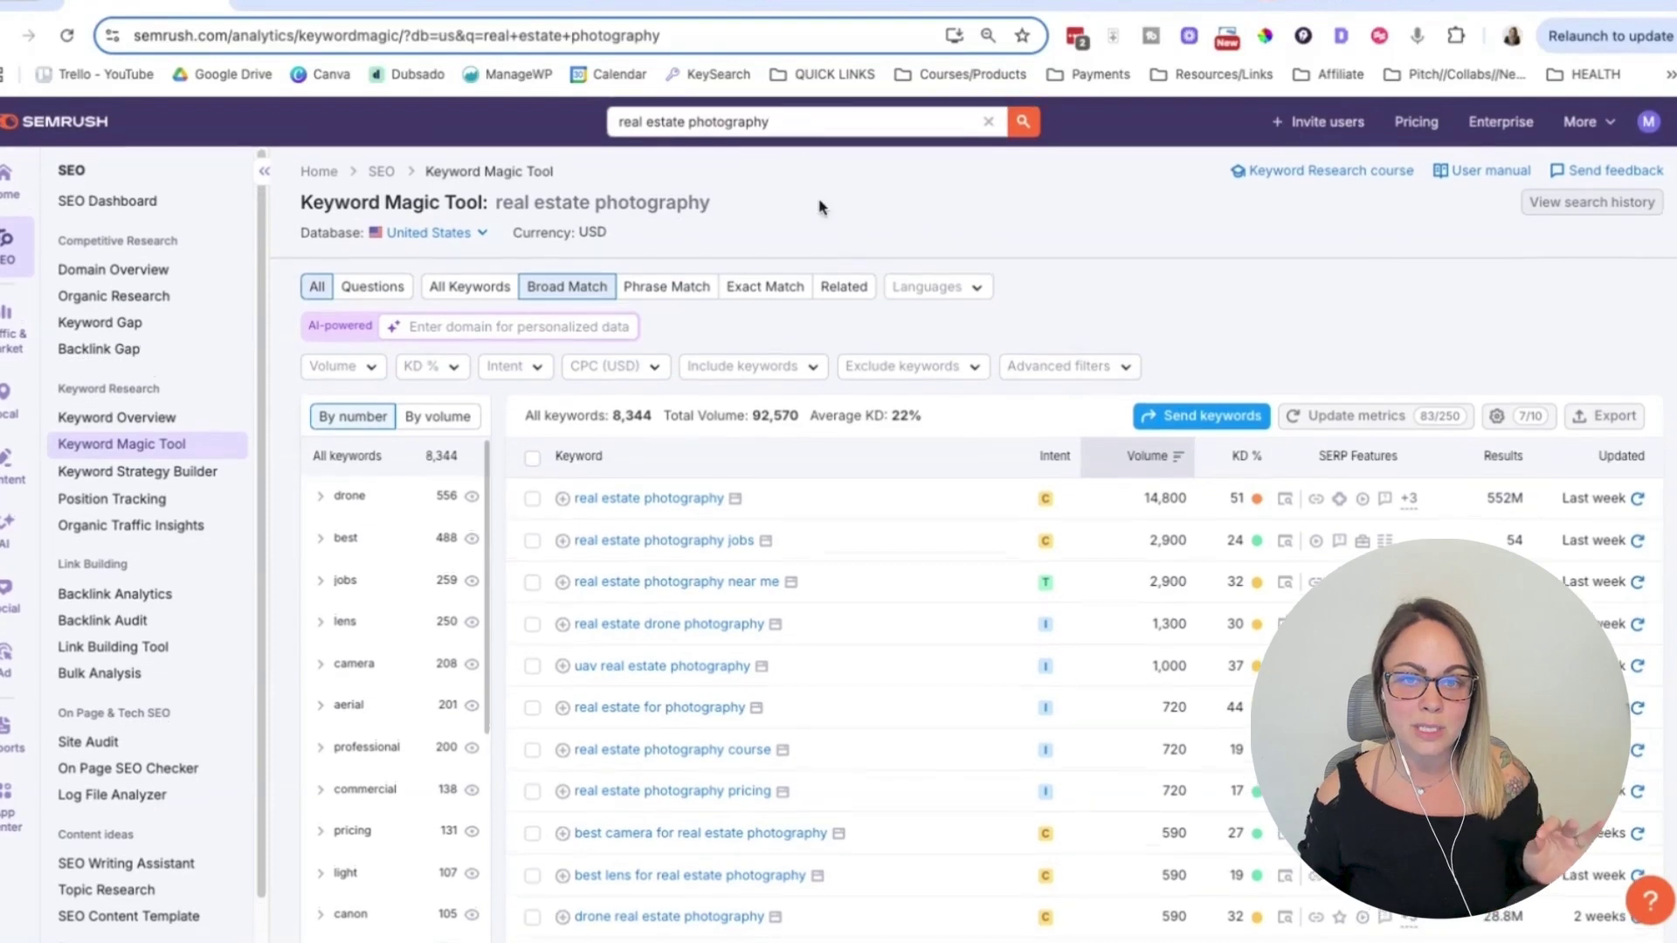
pyautogui.click(795, 124)
pyautogui.scroll(-1, 841, 436)
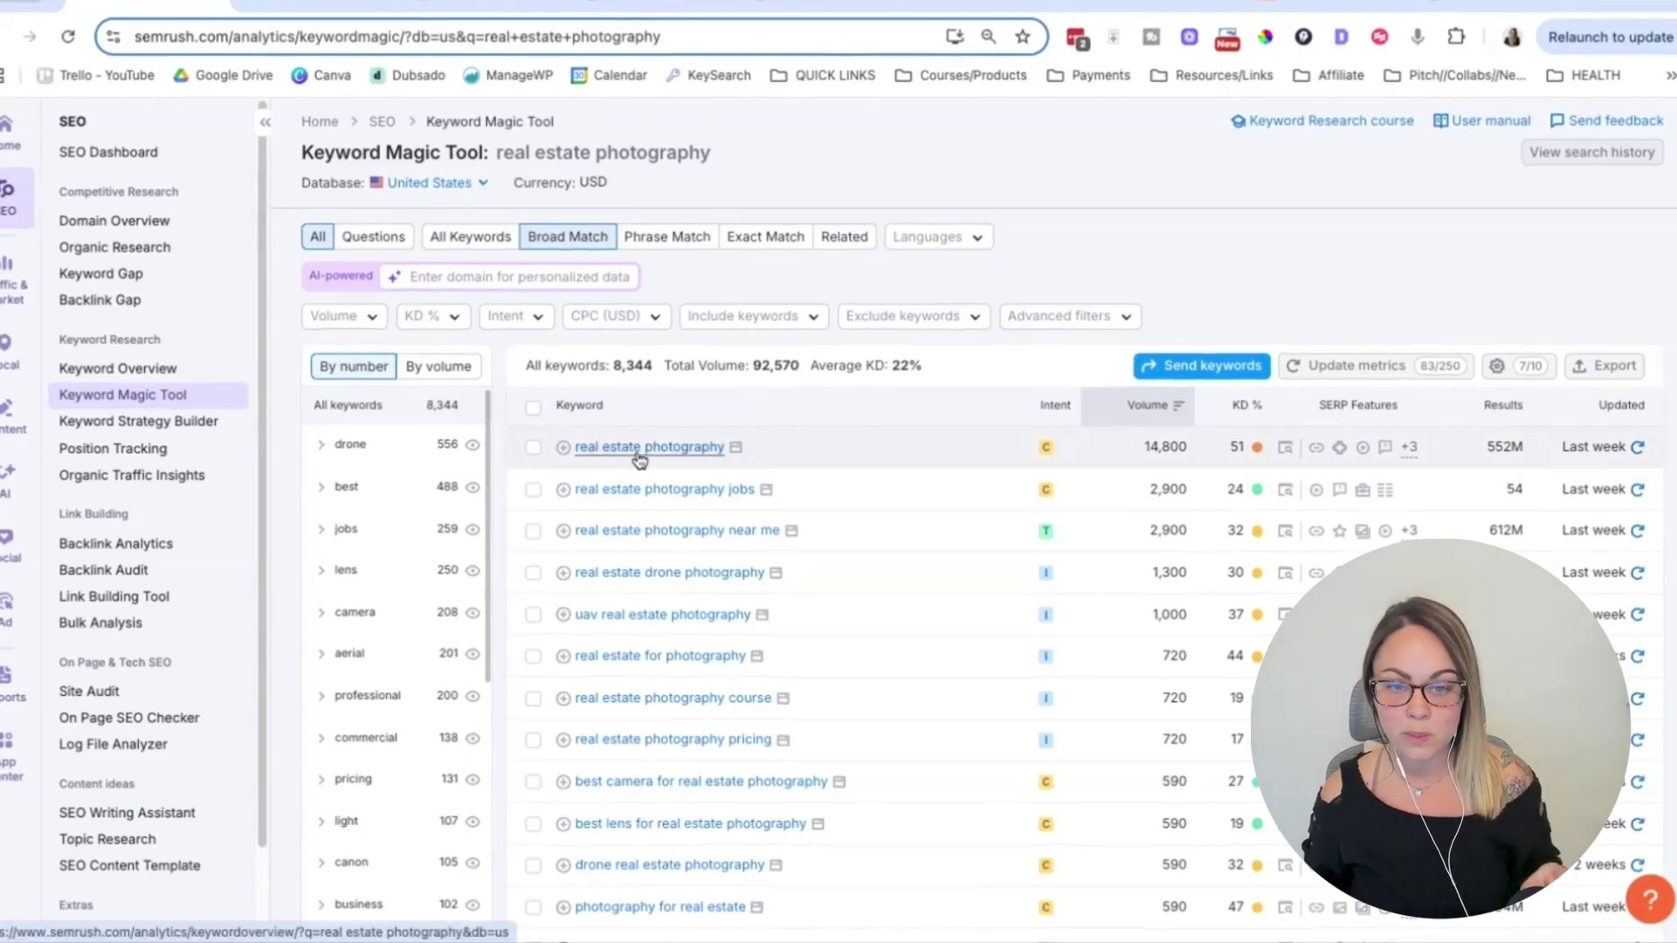
pyautogui.moveTo(1224, 446)
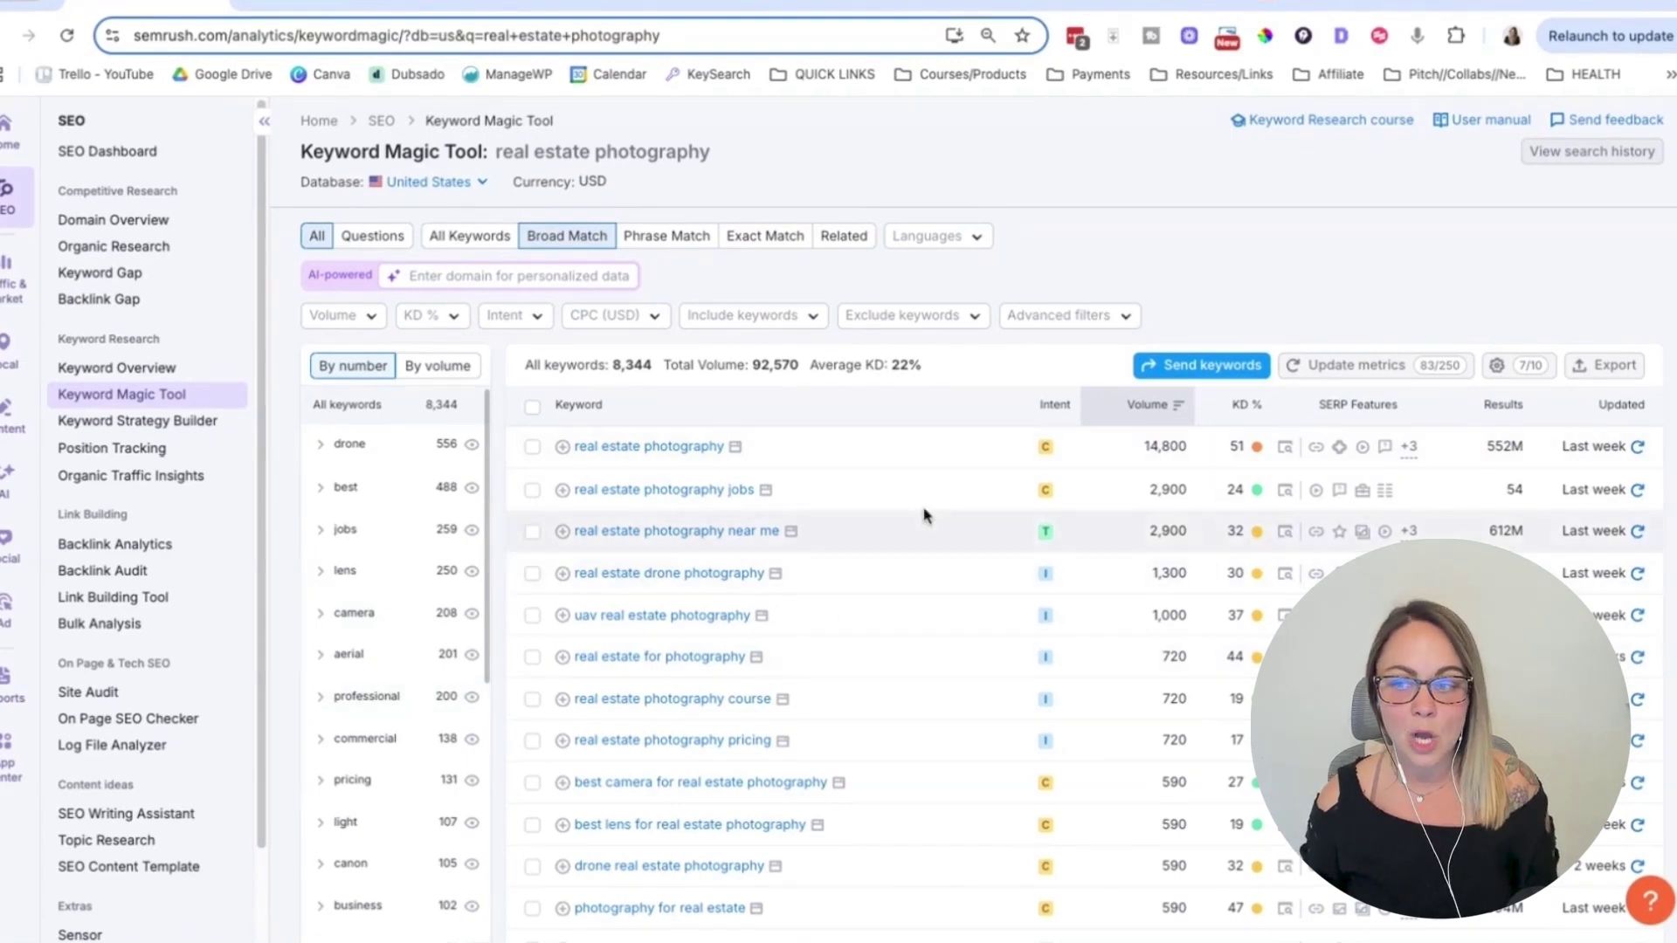
pyautogui.scroll(-15, 926, 516)
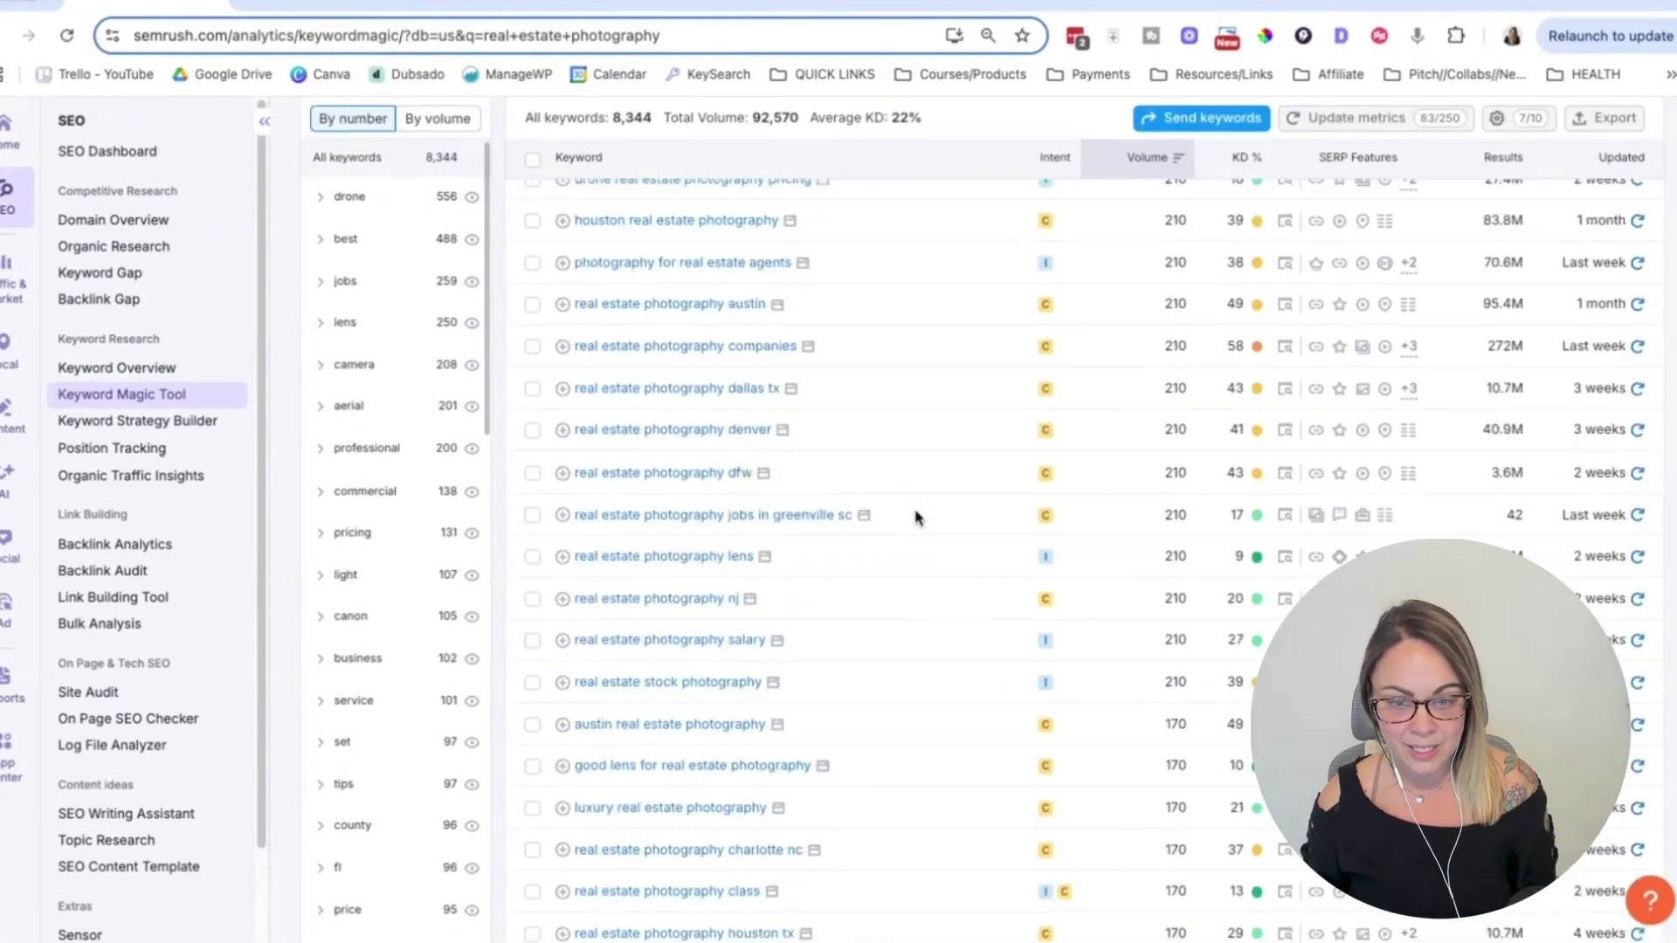
pyautogui.scroll(-10, 916, 516)
pyautogui.scroll(3, 899, 532)
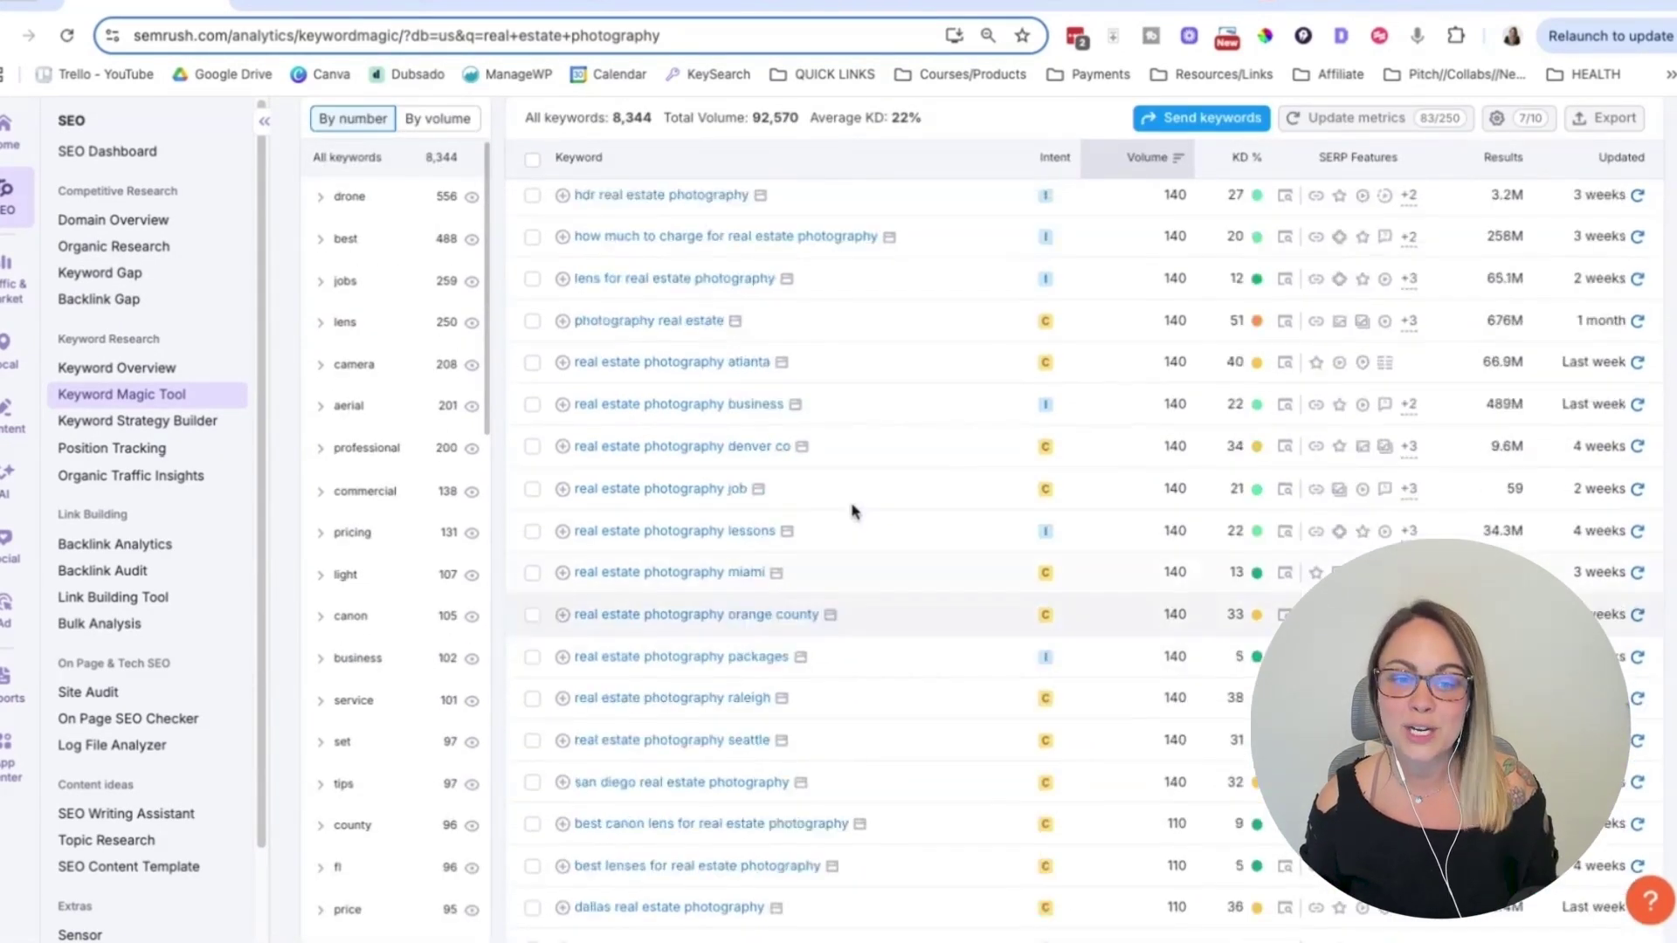
pyautogui.scroll(20, 853, 512)
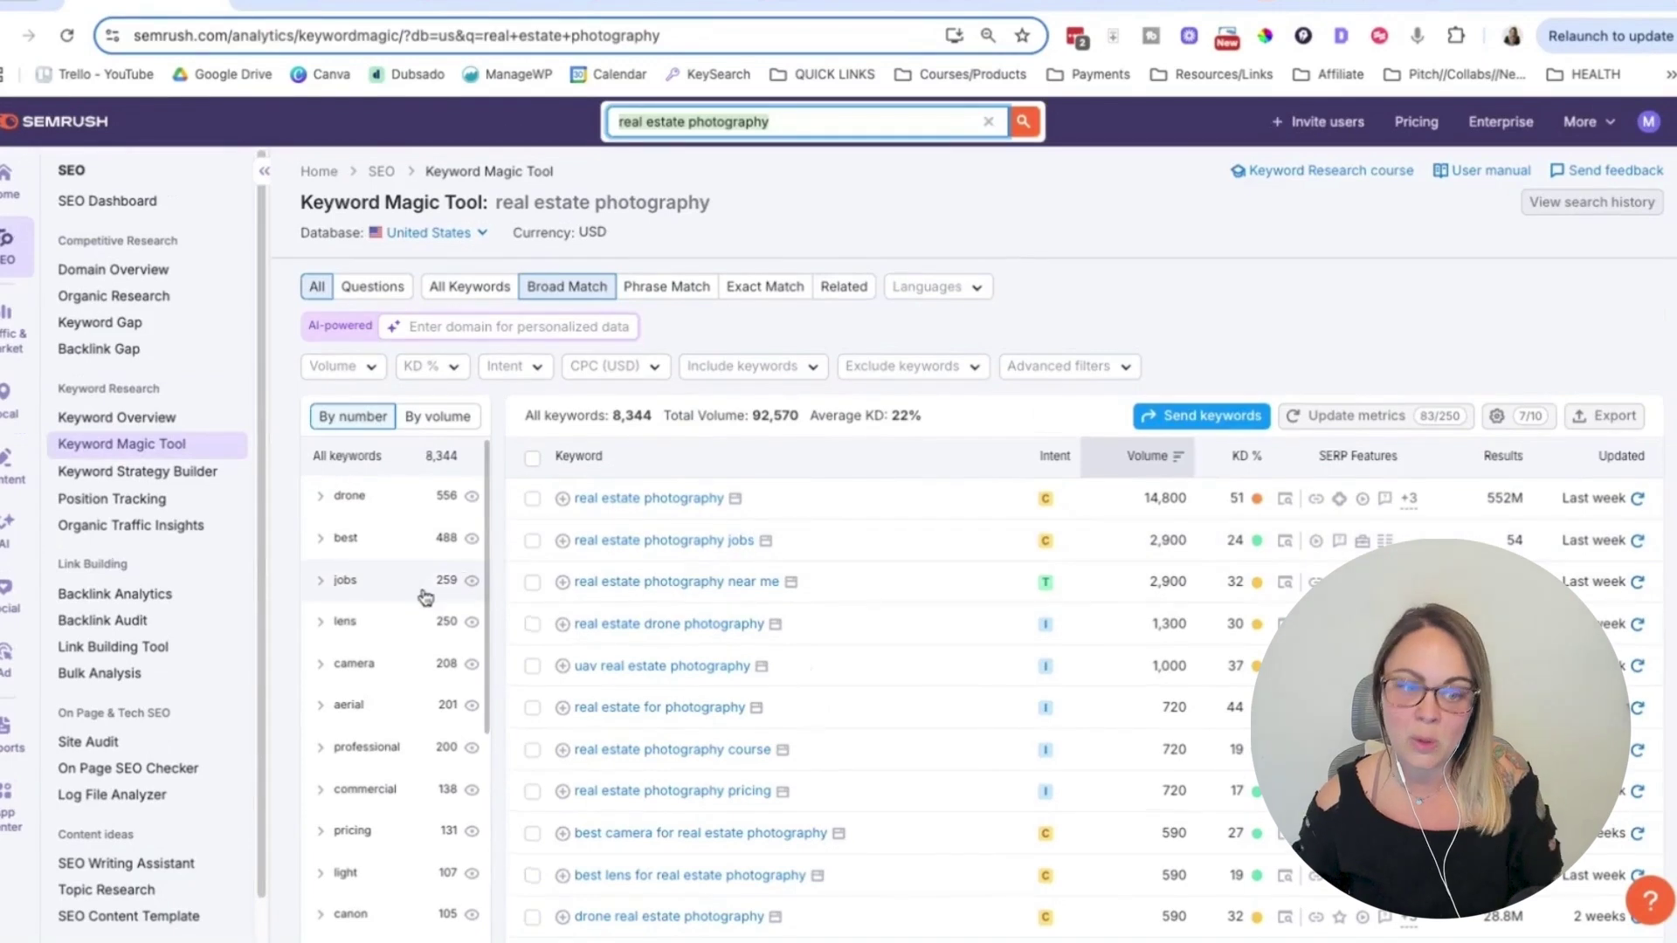
# Narrow results to the 'best' group, phrase match and questions, leaving 442 keywords.
pyautogui.click(354, 541)
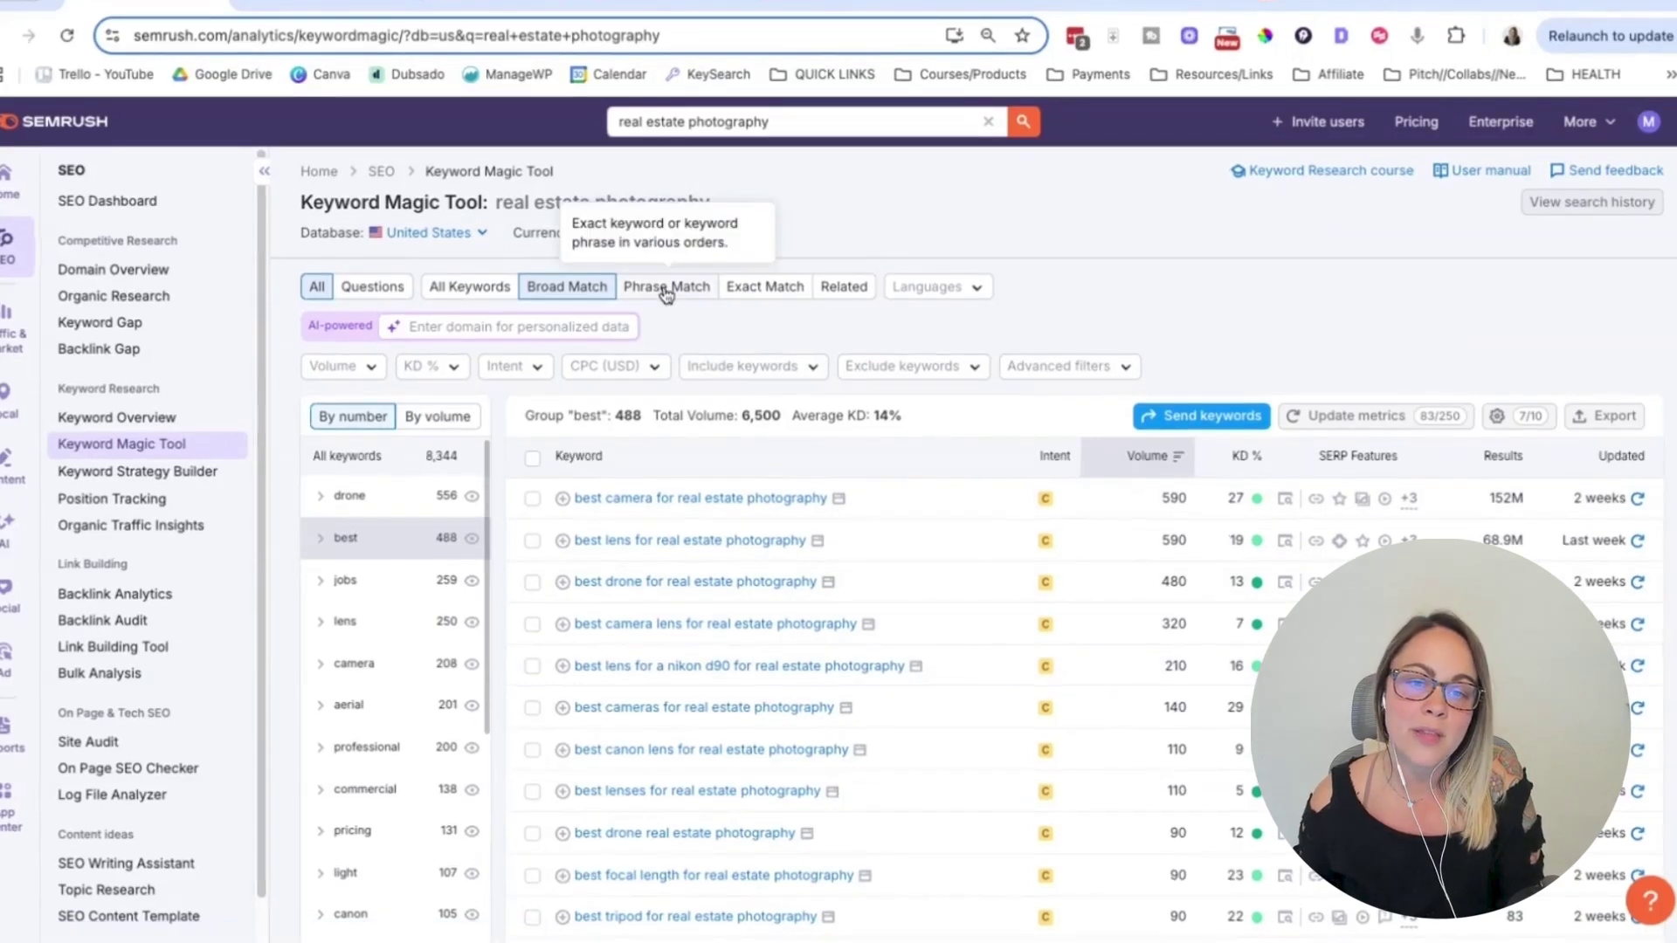
pyautogui.click(642, 294)
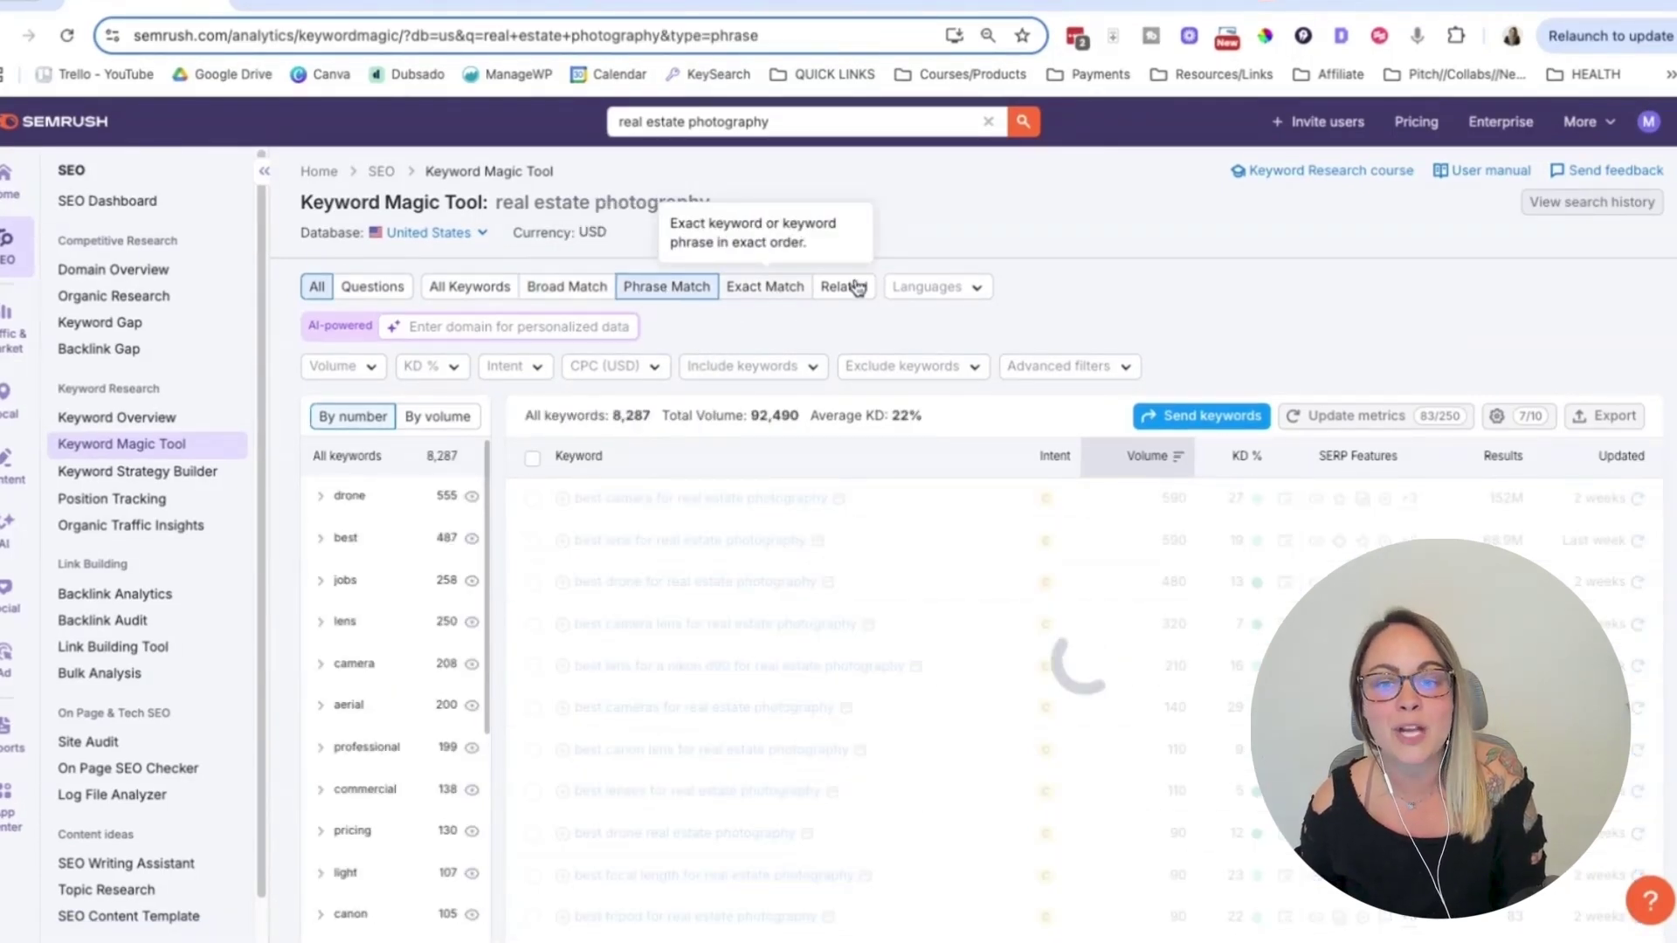
pyautogui.click(395, 289)
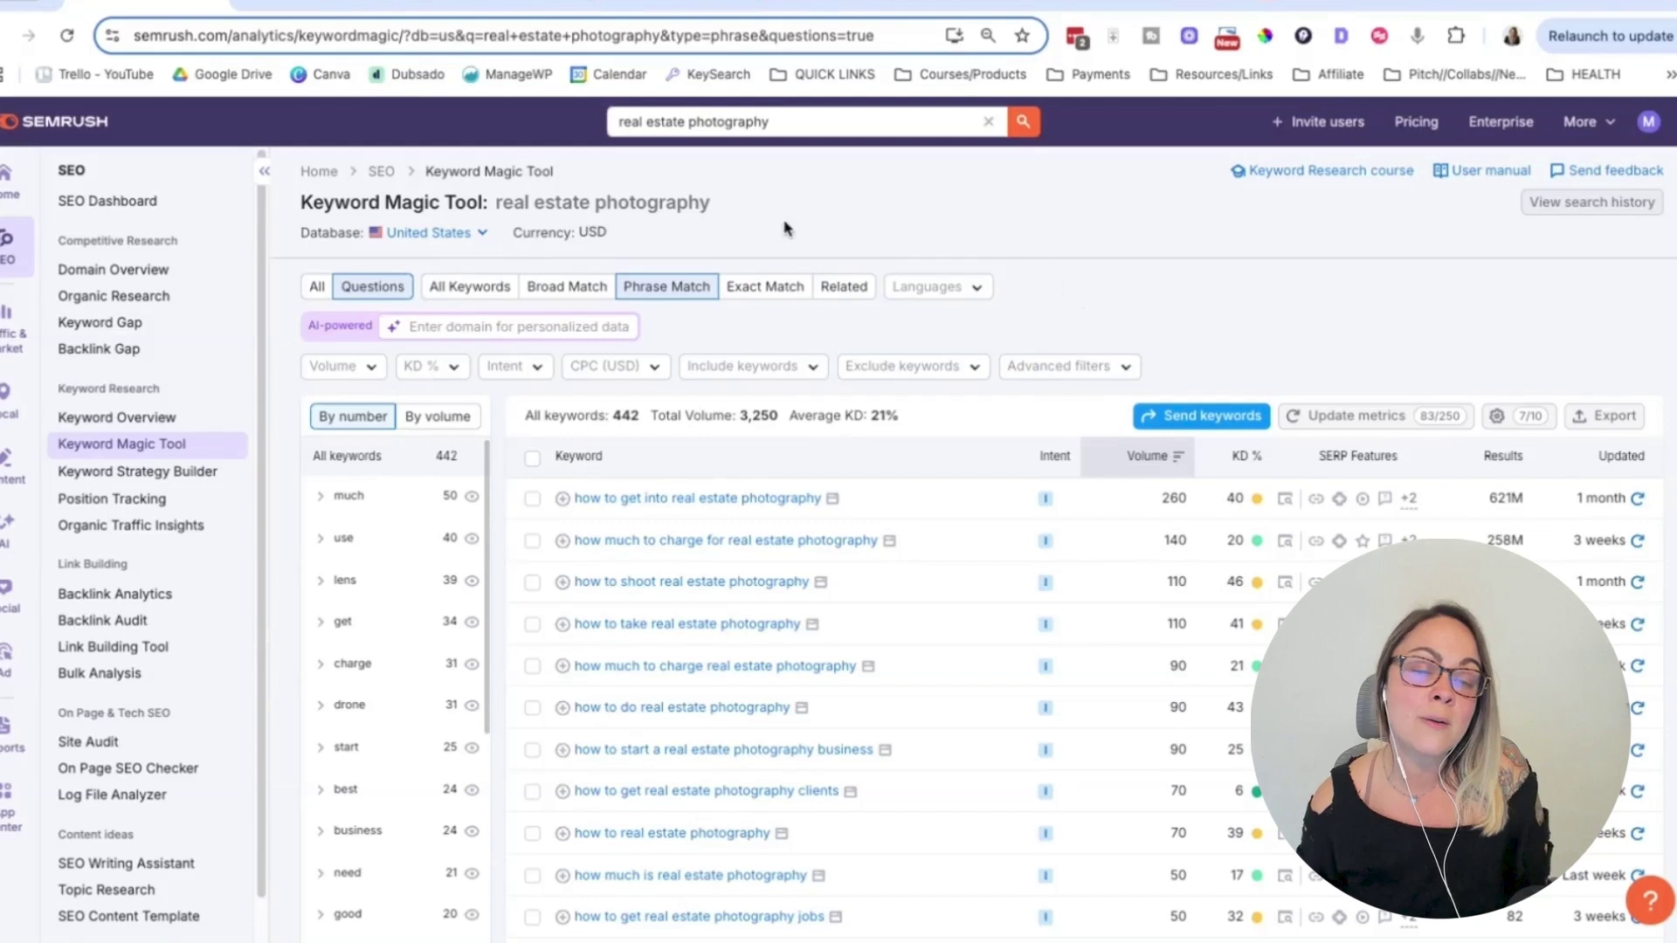
# On SEMrush's SEO pricing page, highlight the Pro plan's $139.95/mo price.
pyautogui.click(294, 12)
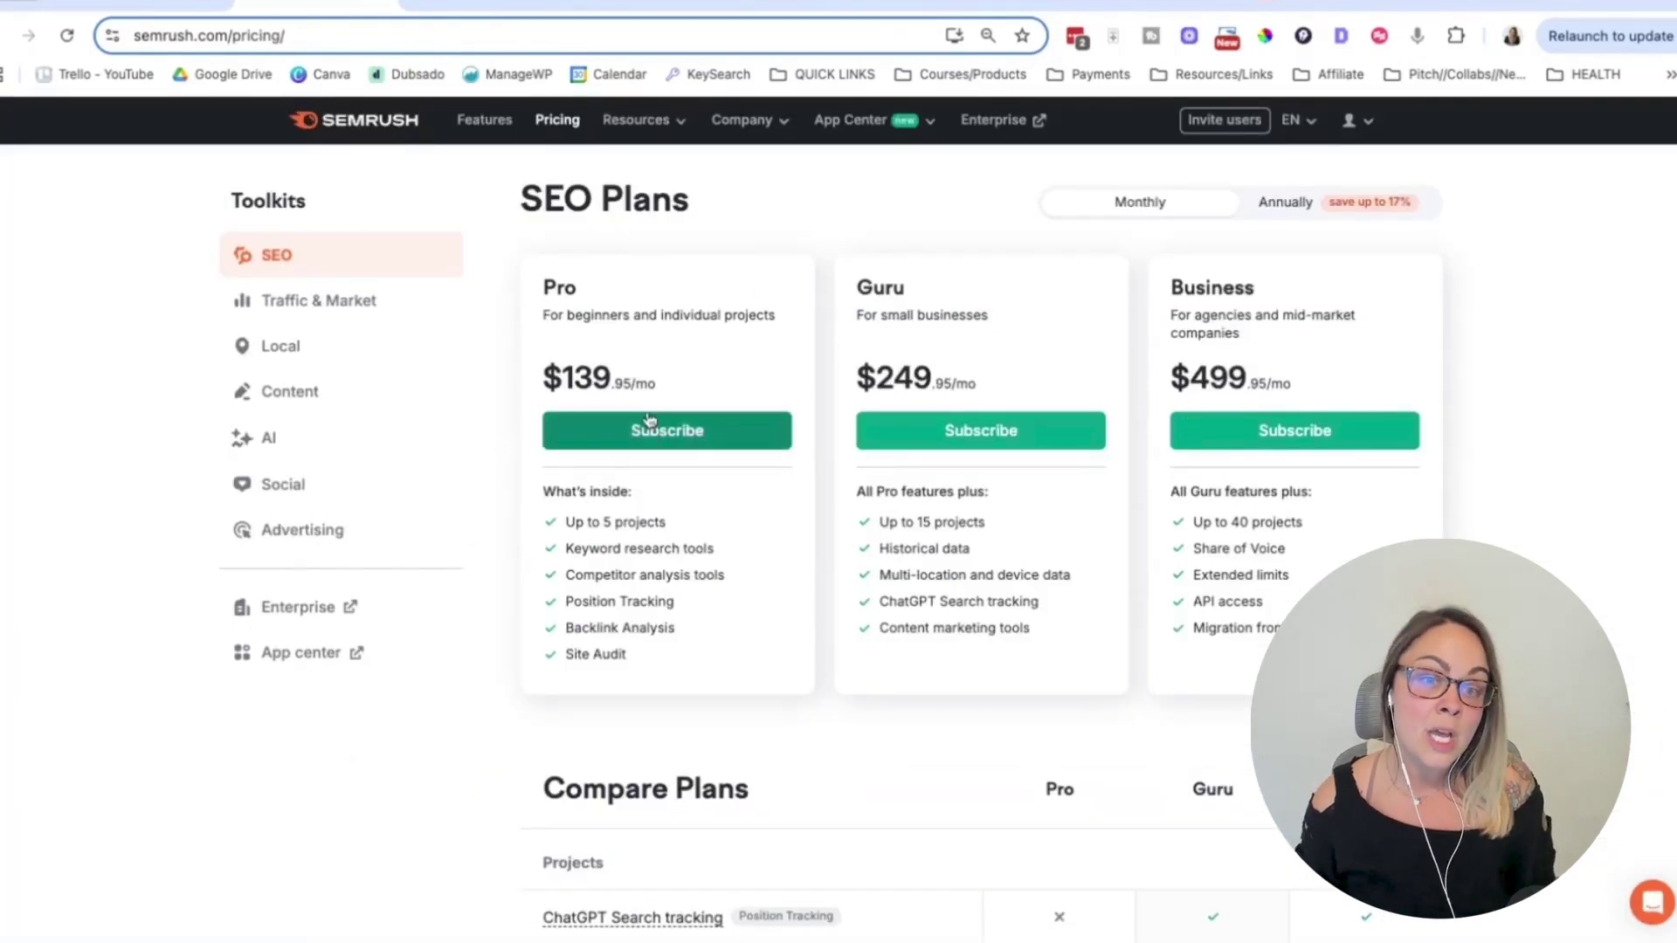
pyautogui.moveTo(711, 394); pyautogui.dragTo(503, 391)
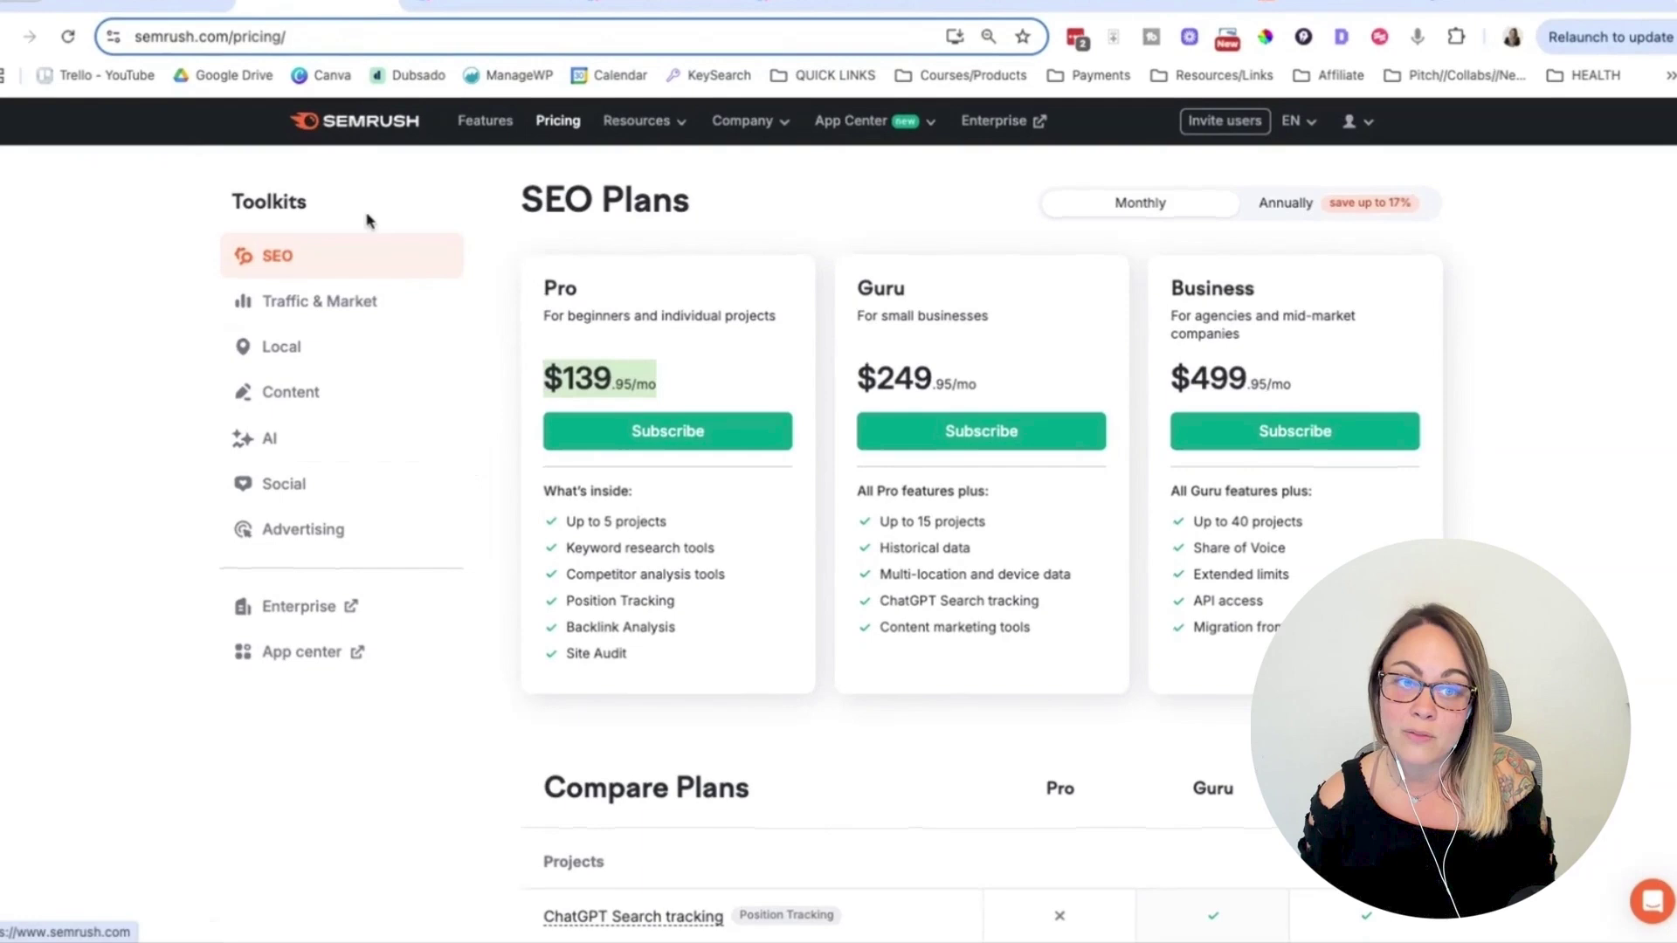
# Review SE Ranking's overview for 'copywriter for business' down to its similar keywords.
pyautogui.click(472, 3)
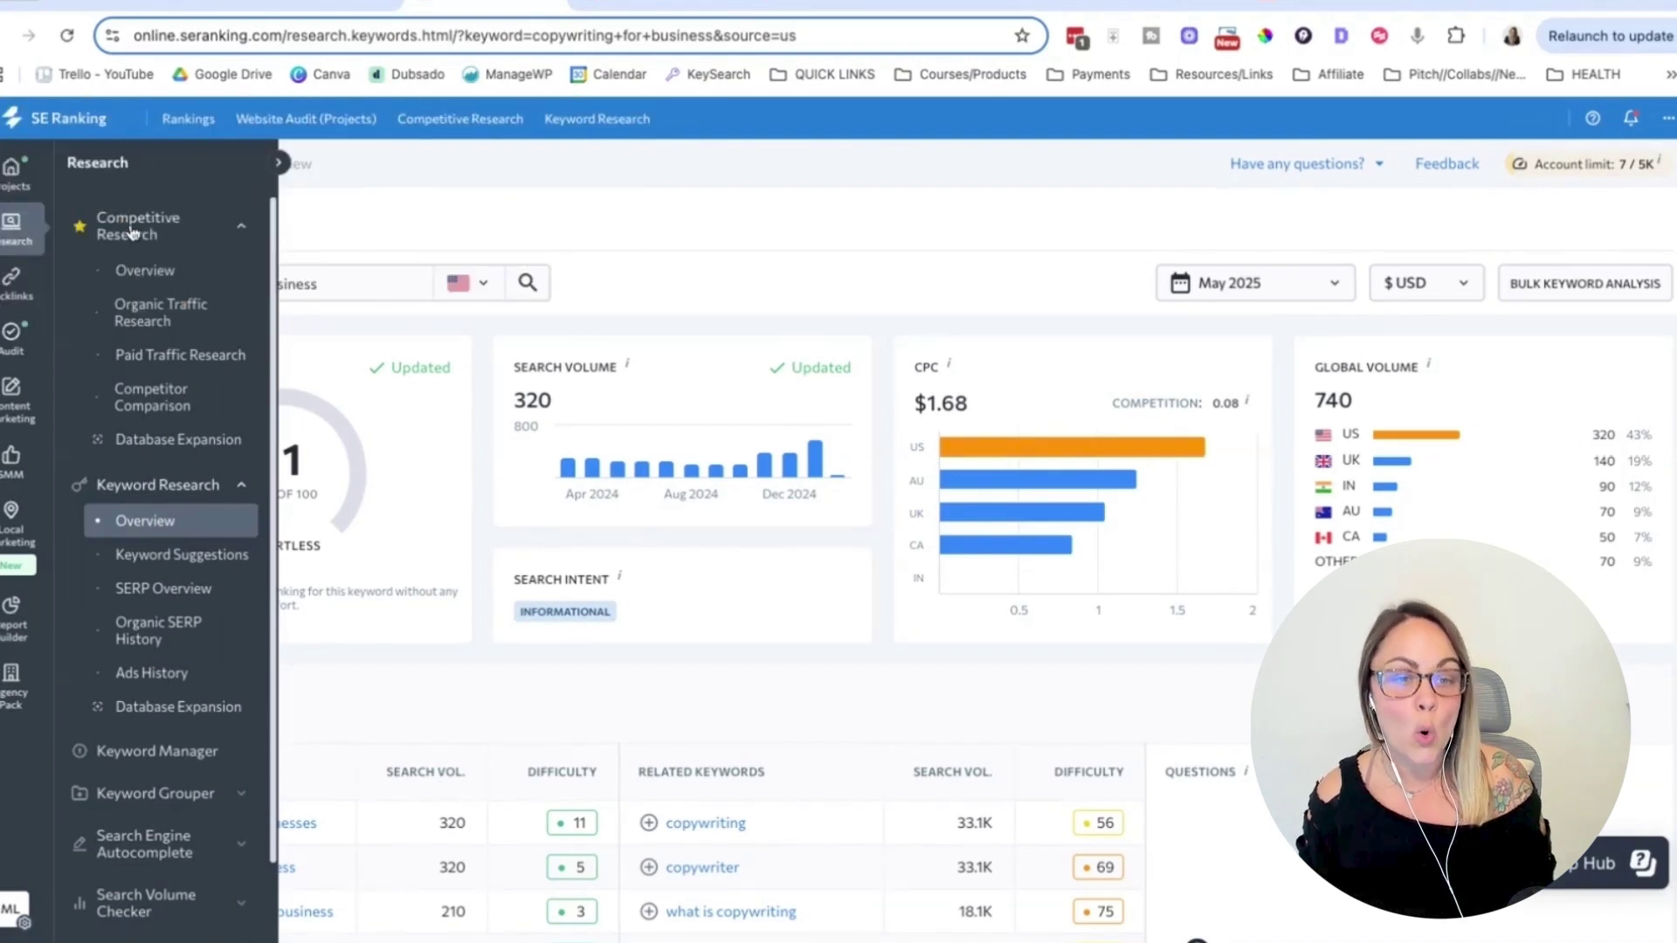
pyautogui.click(353, 289)
pyautogui.moveTo(353, 289); pyautogui.dragTo(157, 282)
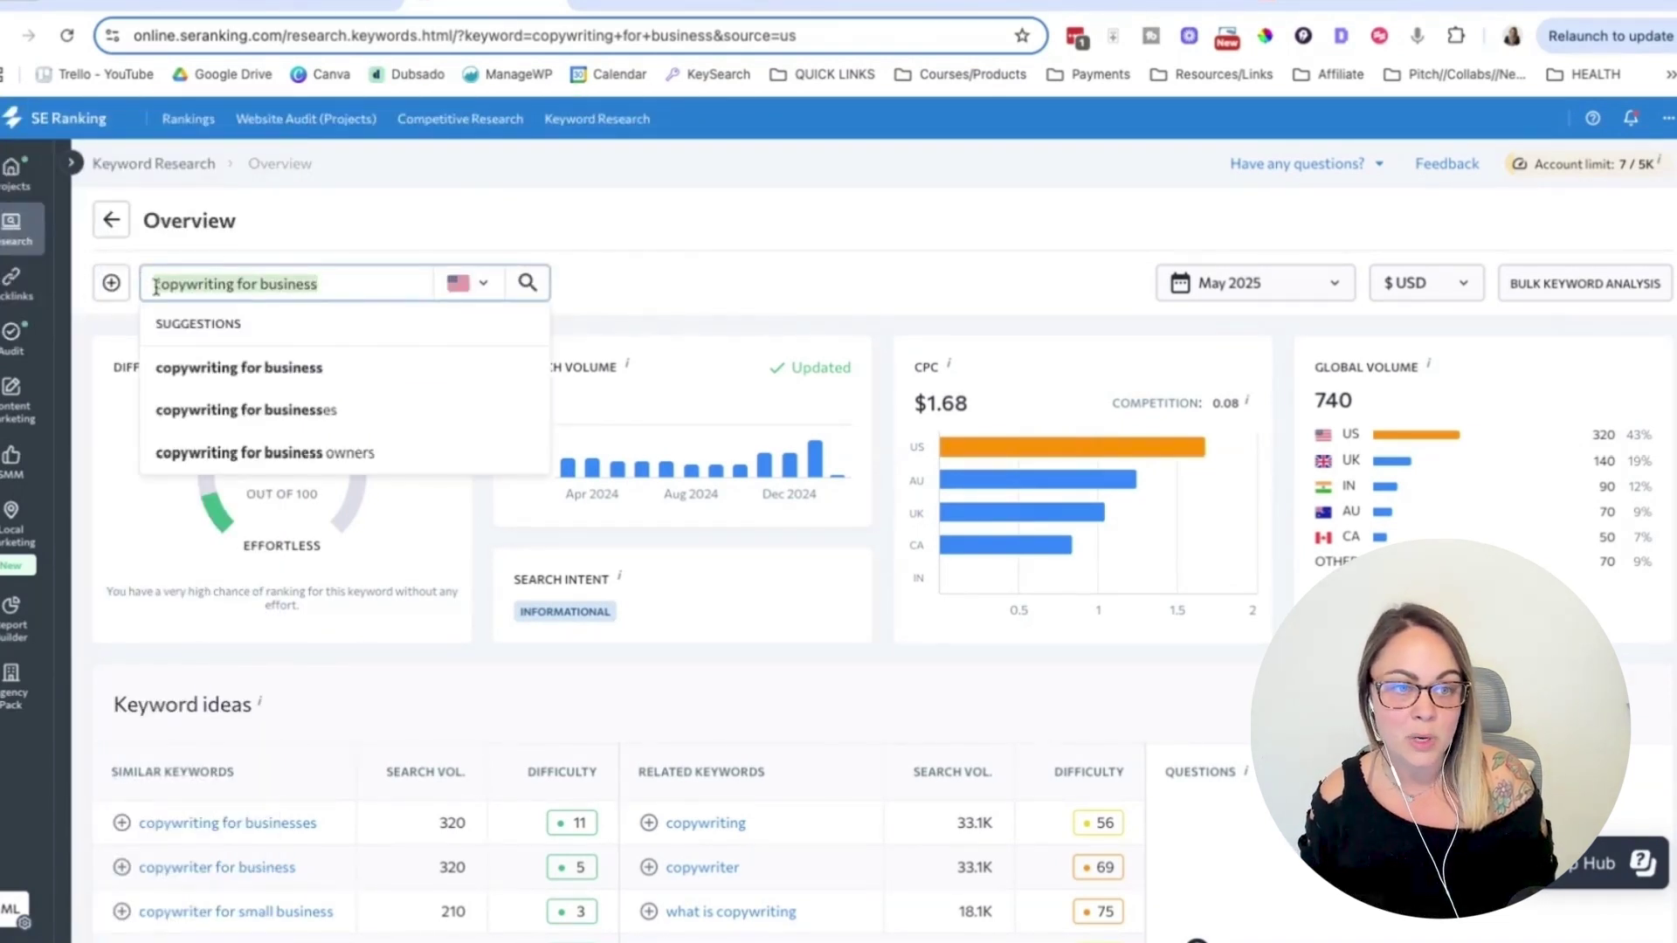
pyautogui.click(767, 277)
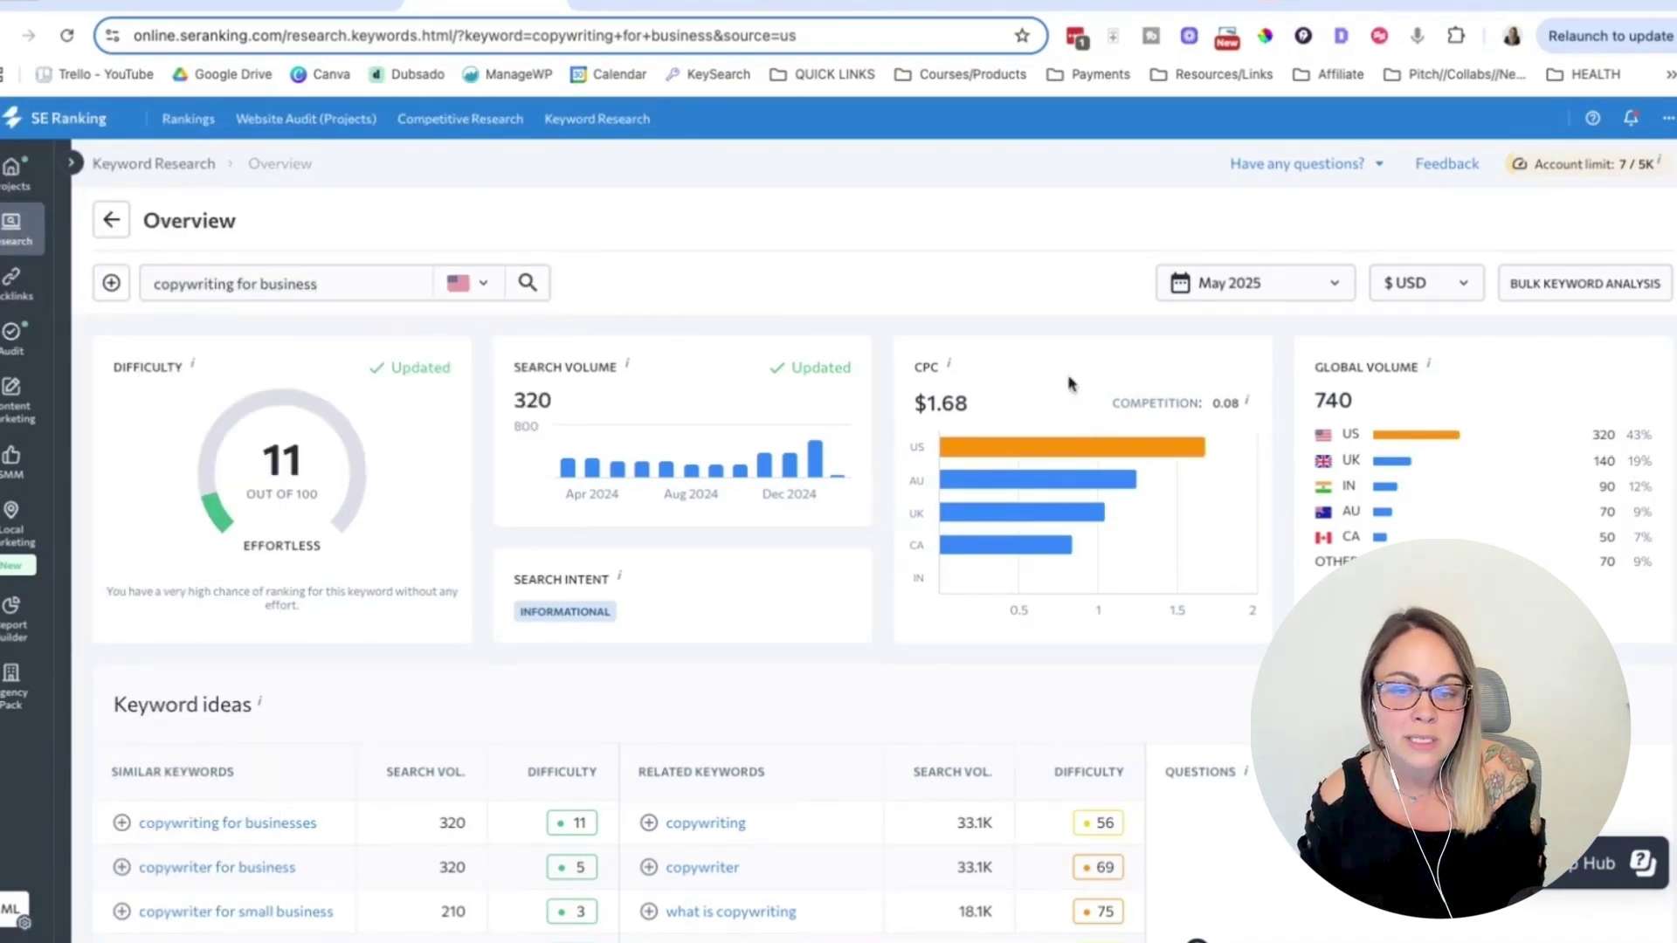
pyautogui.scroll(-1, 895, 318)
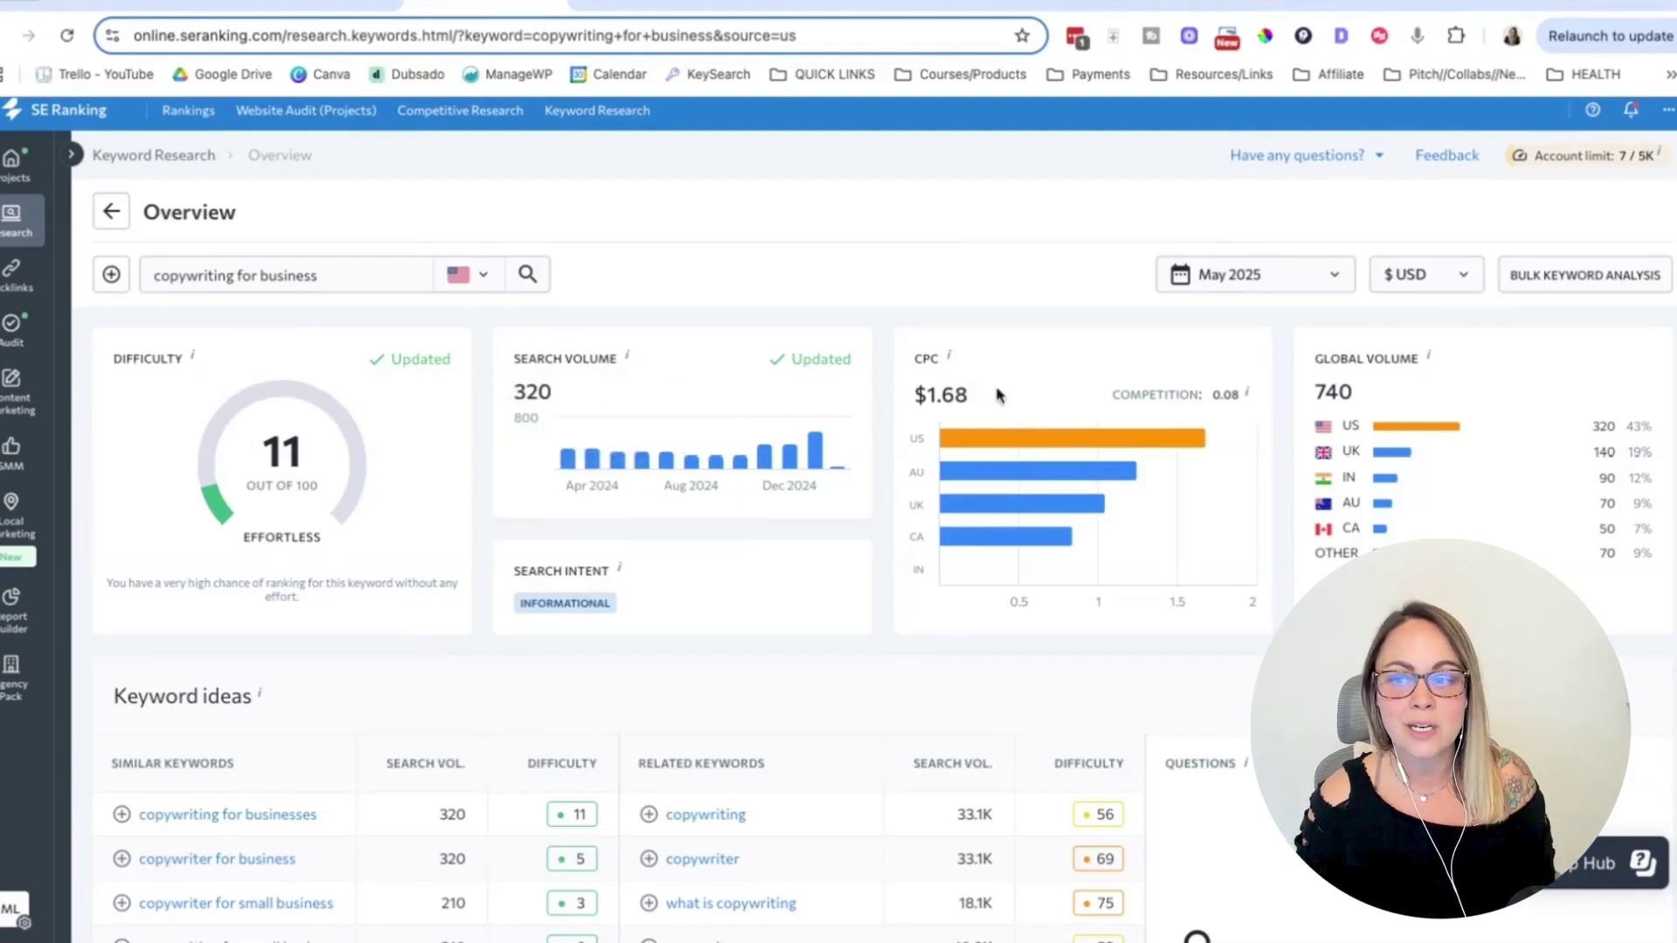
pyautogui.scroll(-1, 1136, 320)
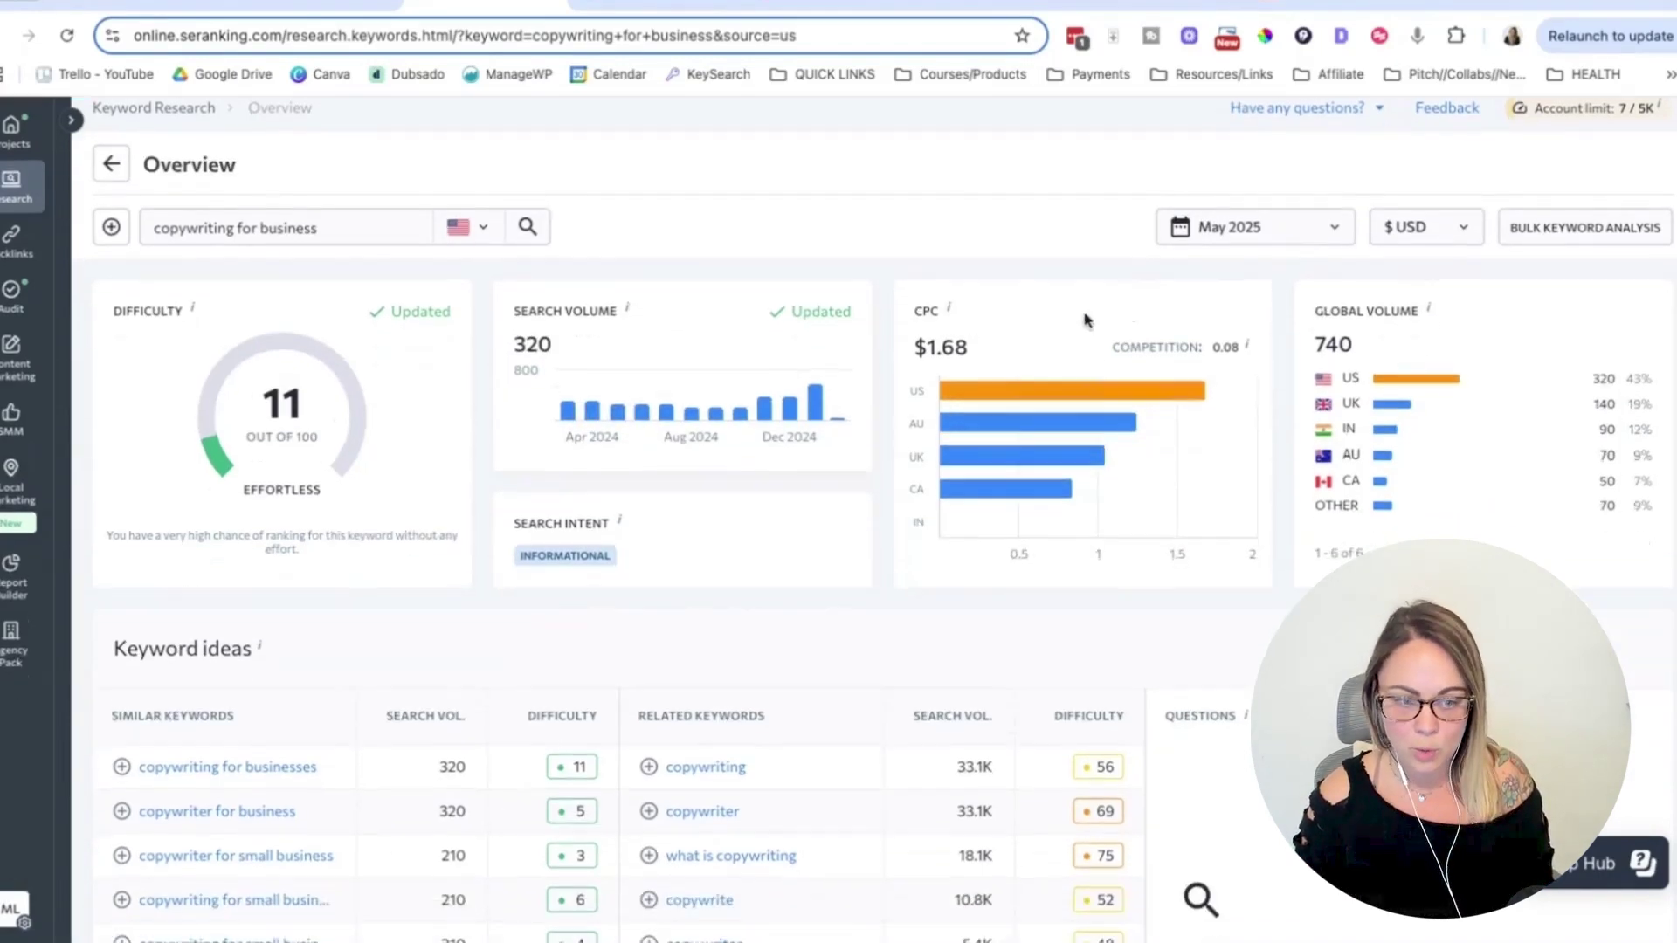
pyautogui.scroll(-3, 734, 415)
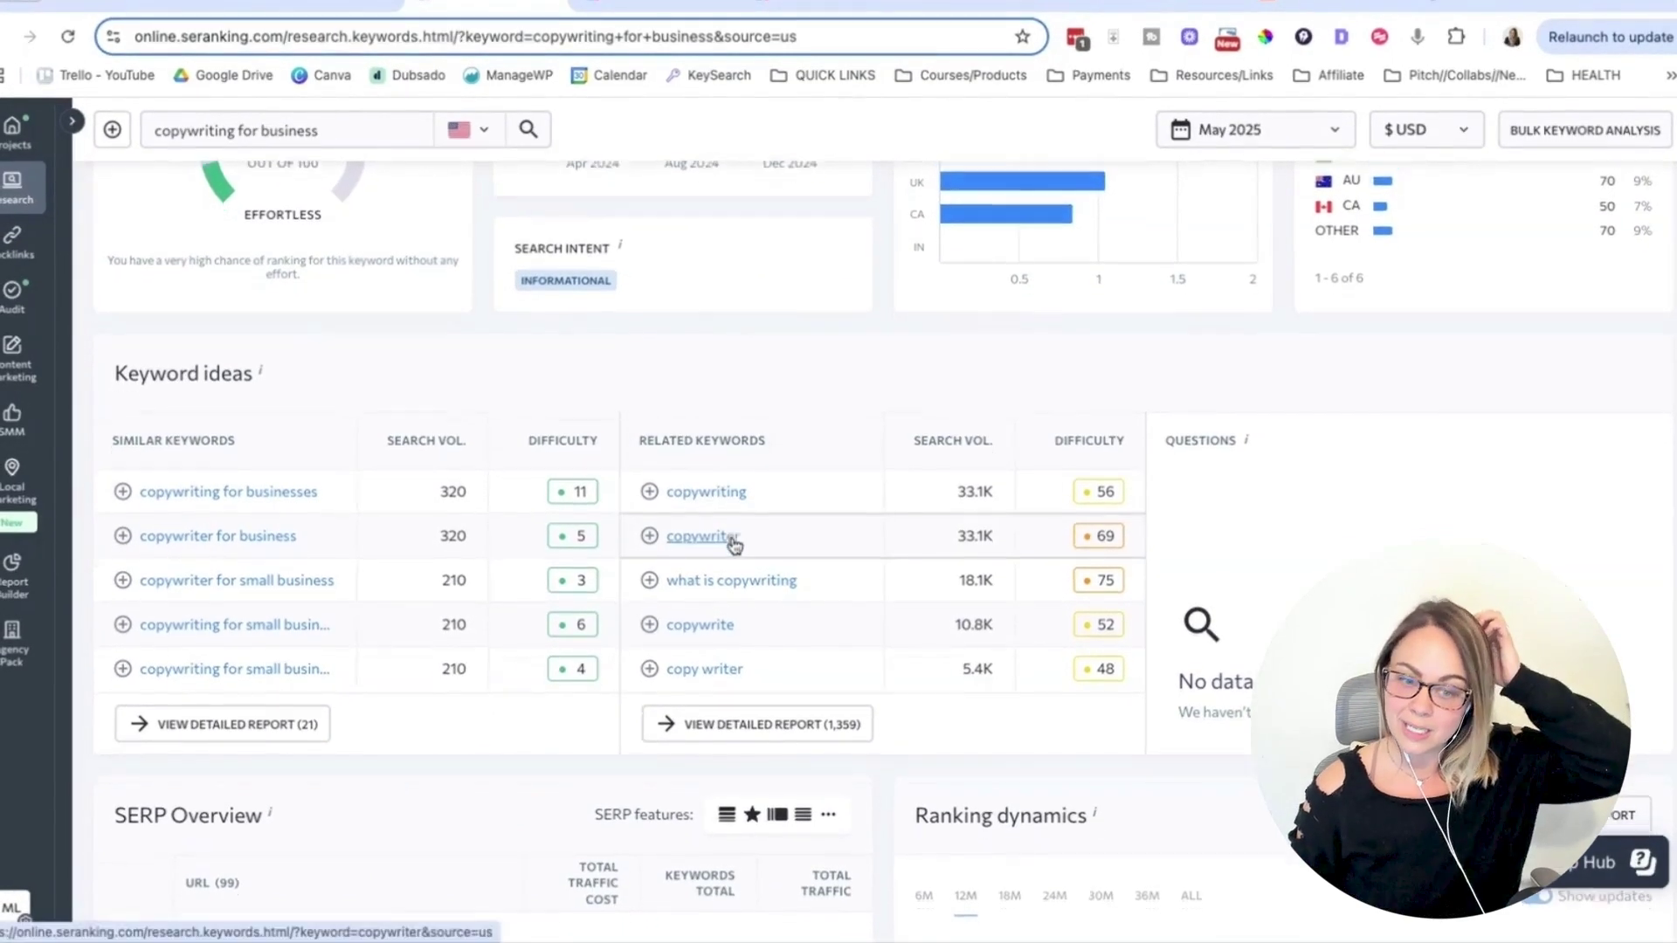
pyautogui.scroll(-4, 734, 544)
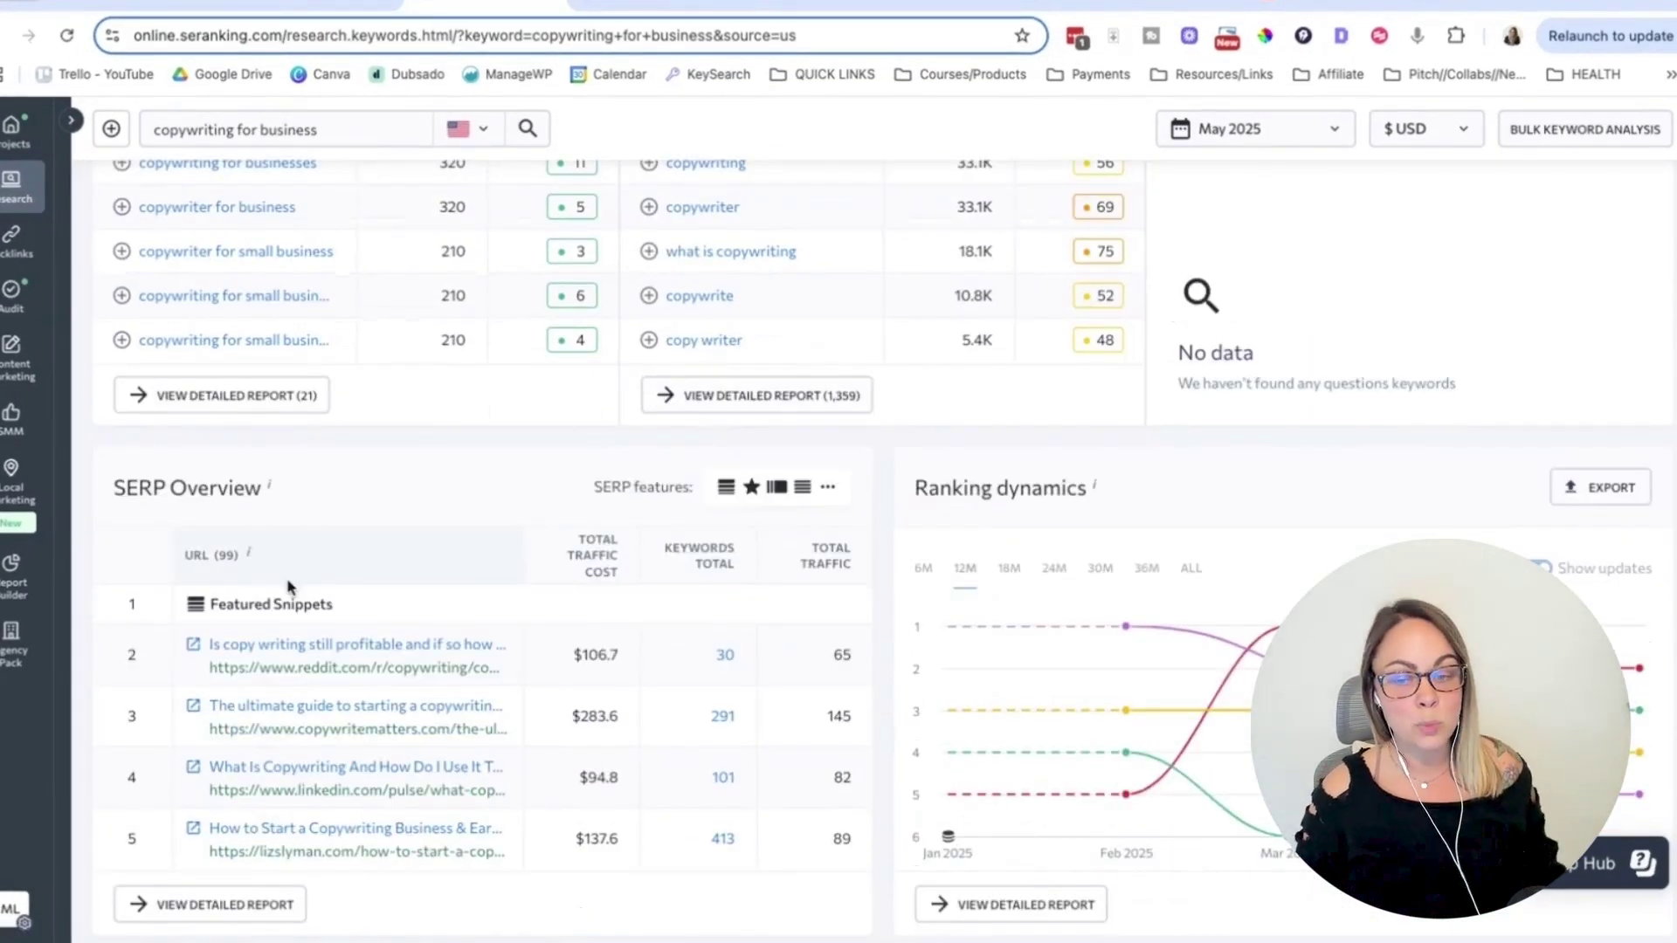
pyautogui.scroll(-3, 1067, 554)
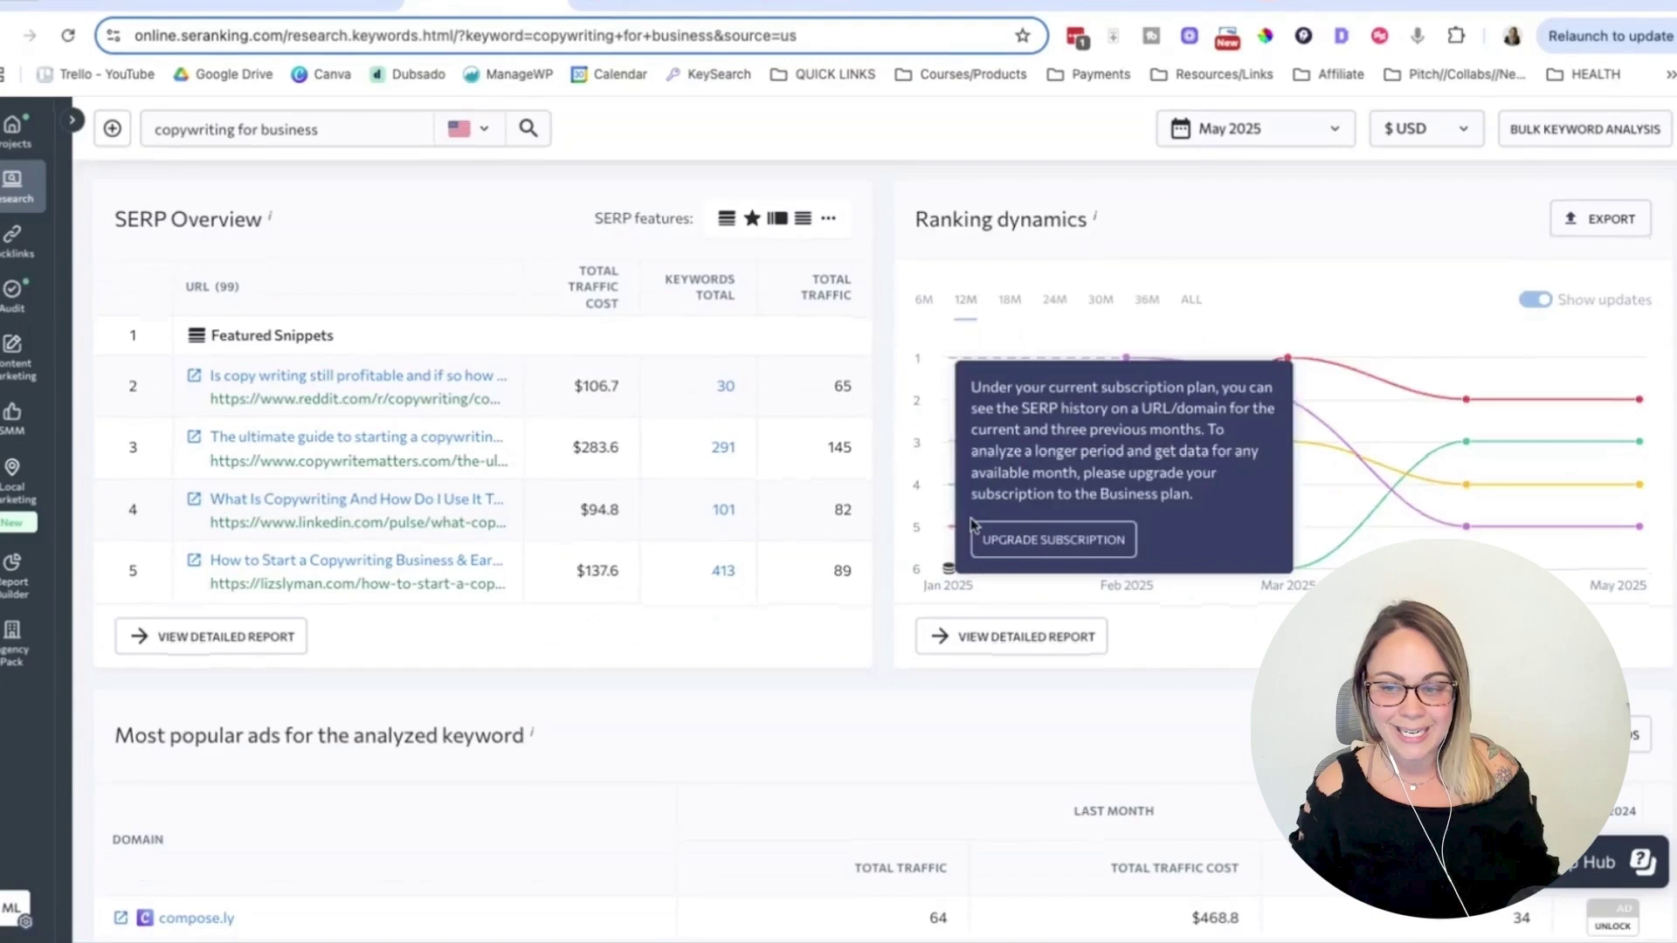
pyautogui.scroll(10, 918, 511)
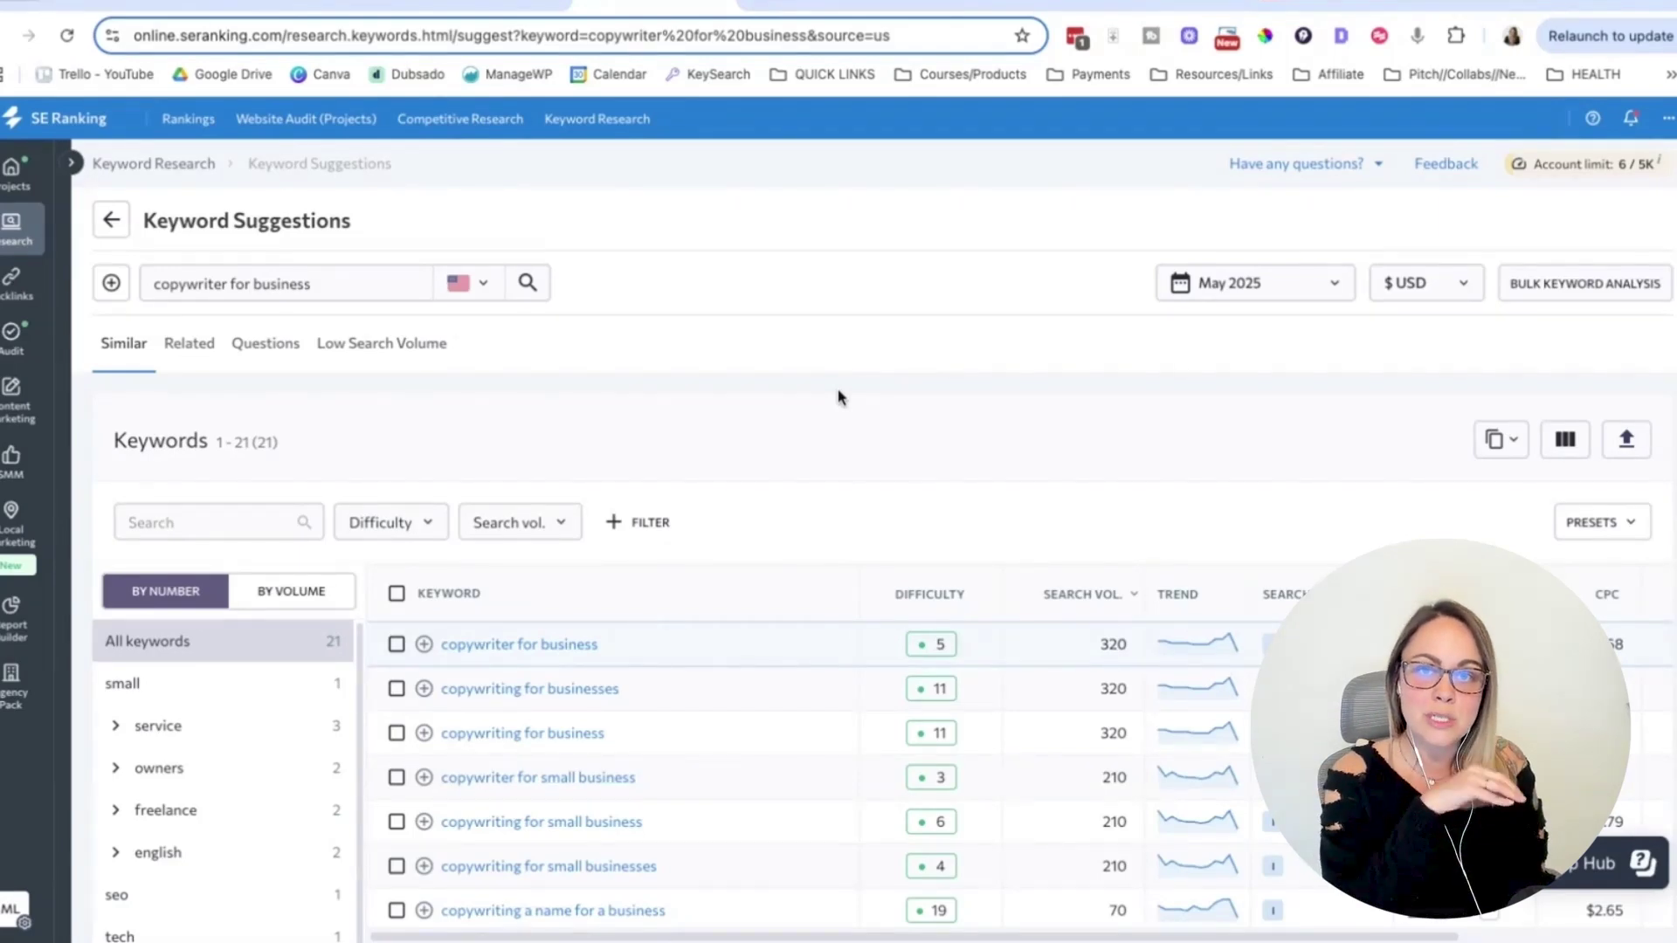
pyautogui.scroll(-1, 696, 297)
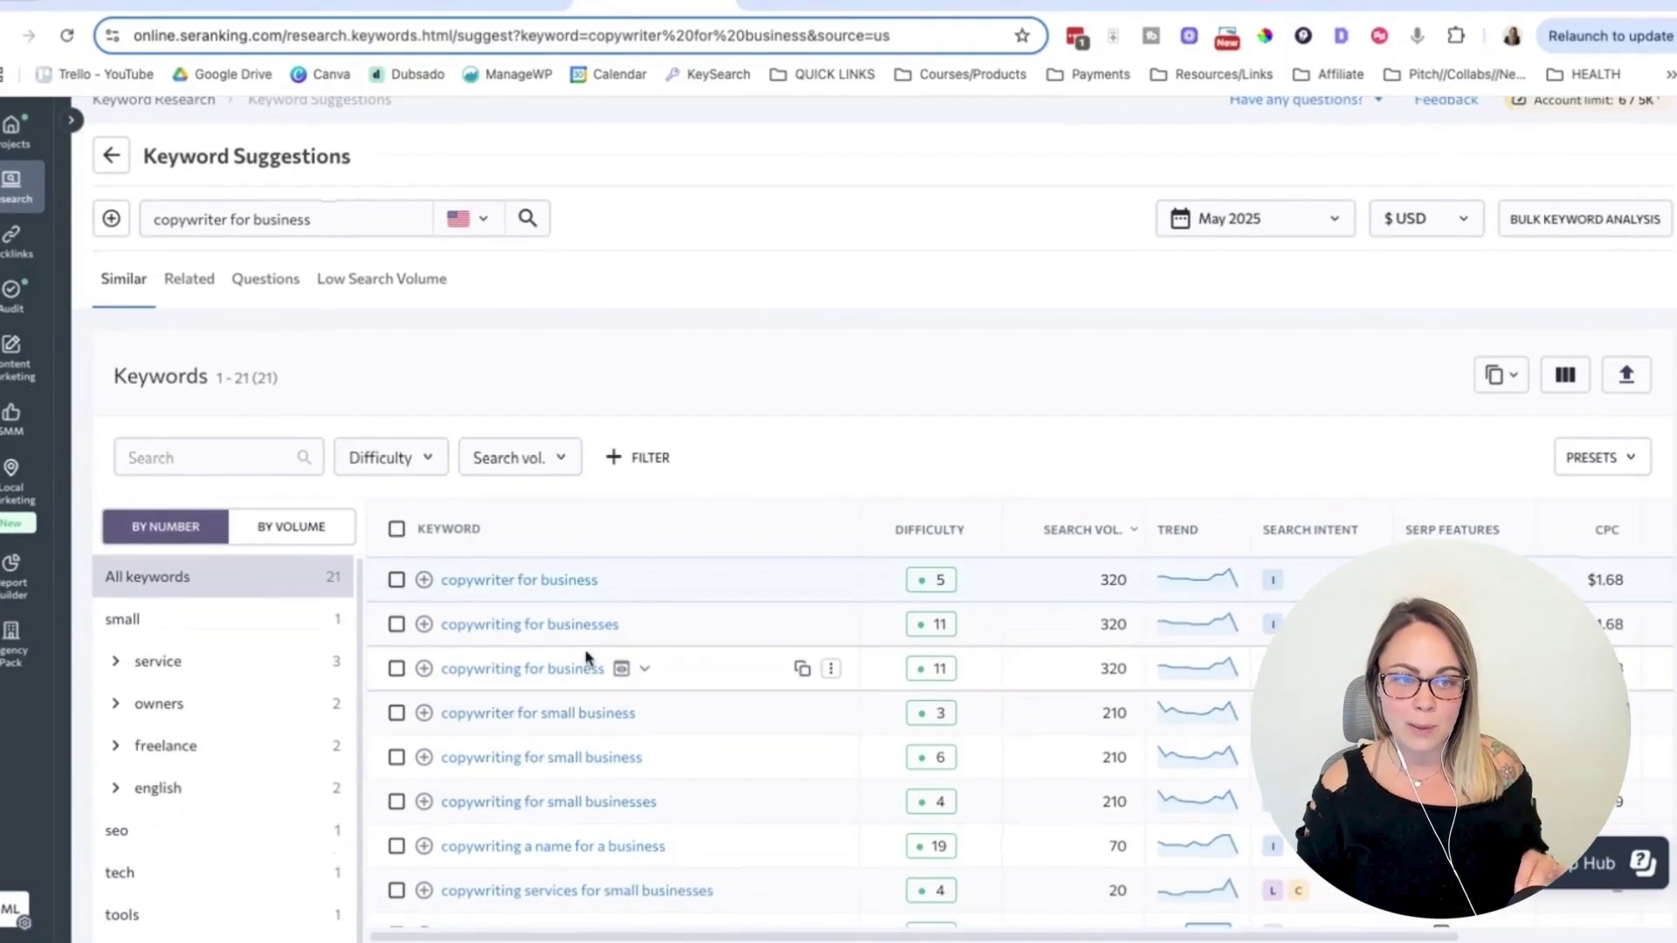
pyautogui.scroll(1, 588, 658)
pyautogui.click(329, 280)
pyautogui.tripleClick(275, 284)
pyautogui.click(714, 348)
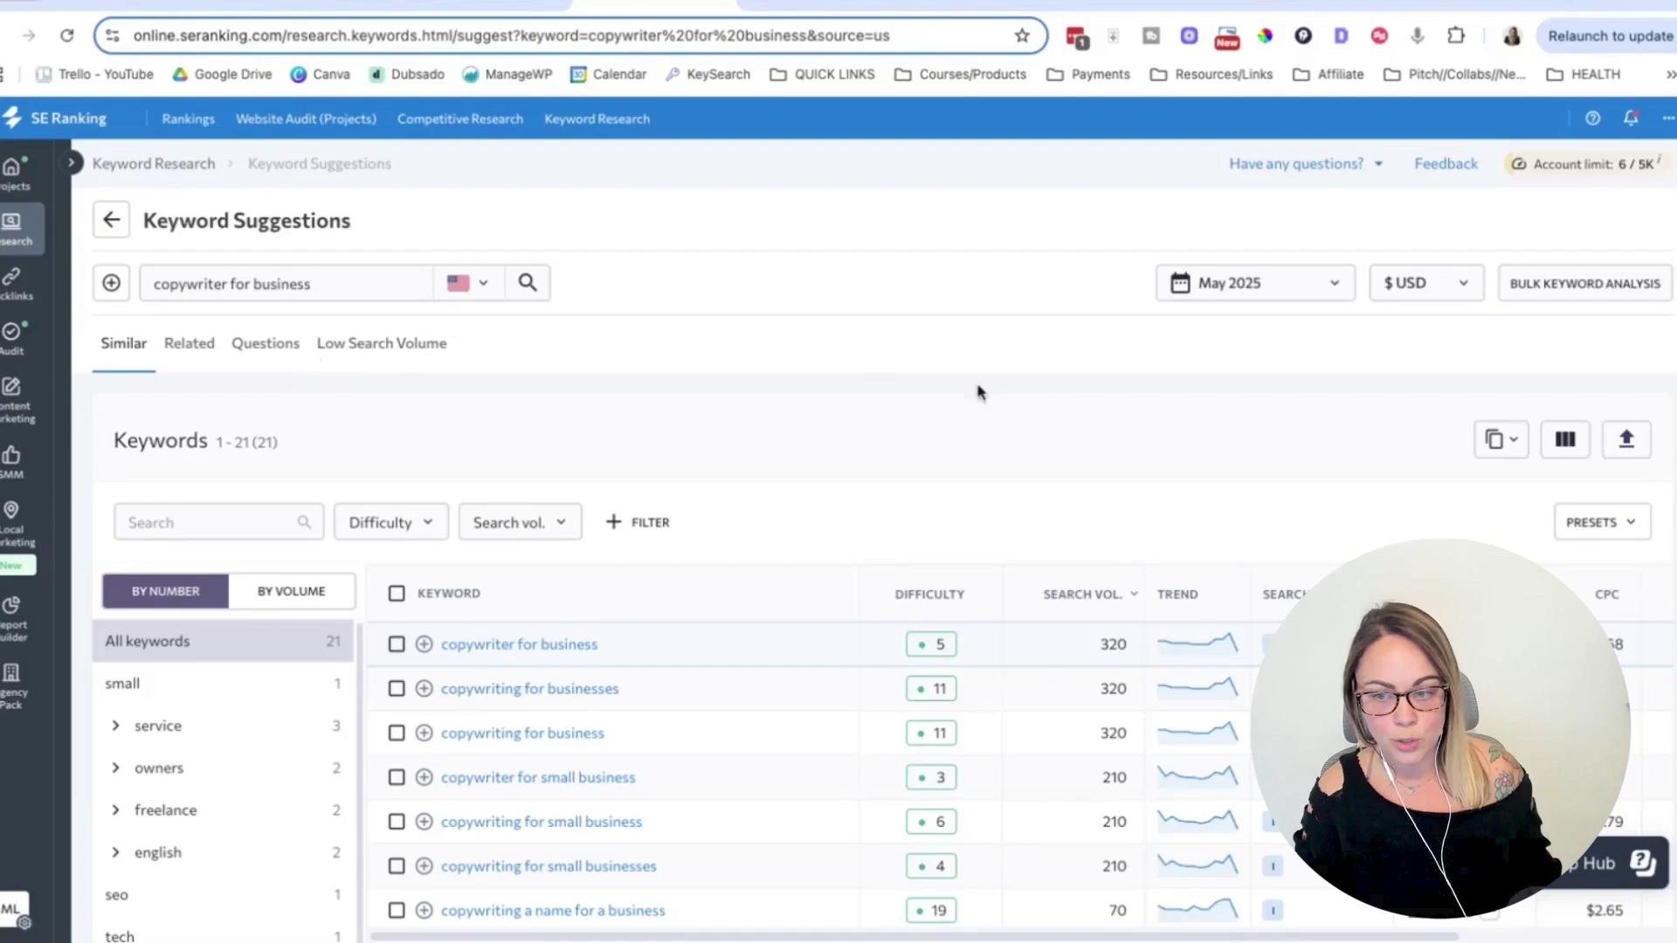
pyautogui.scroll(-3, 996, 388)
pyautogui.moveTo(921, 314)
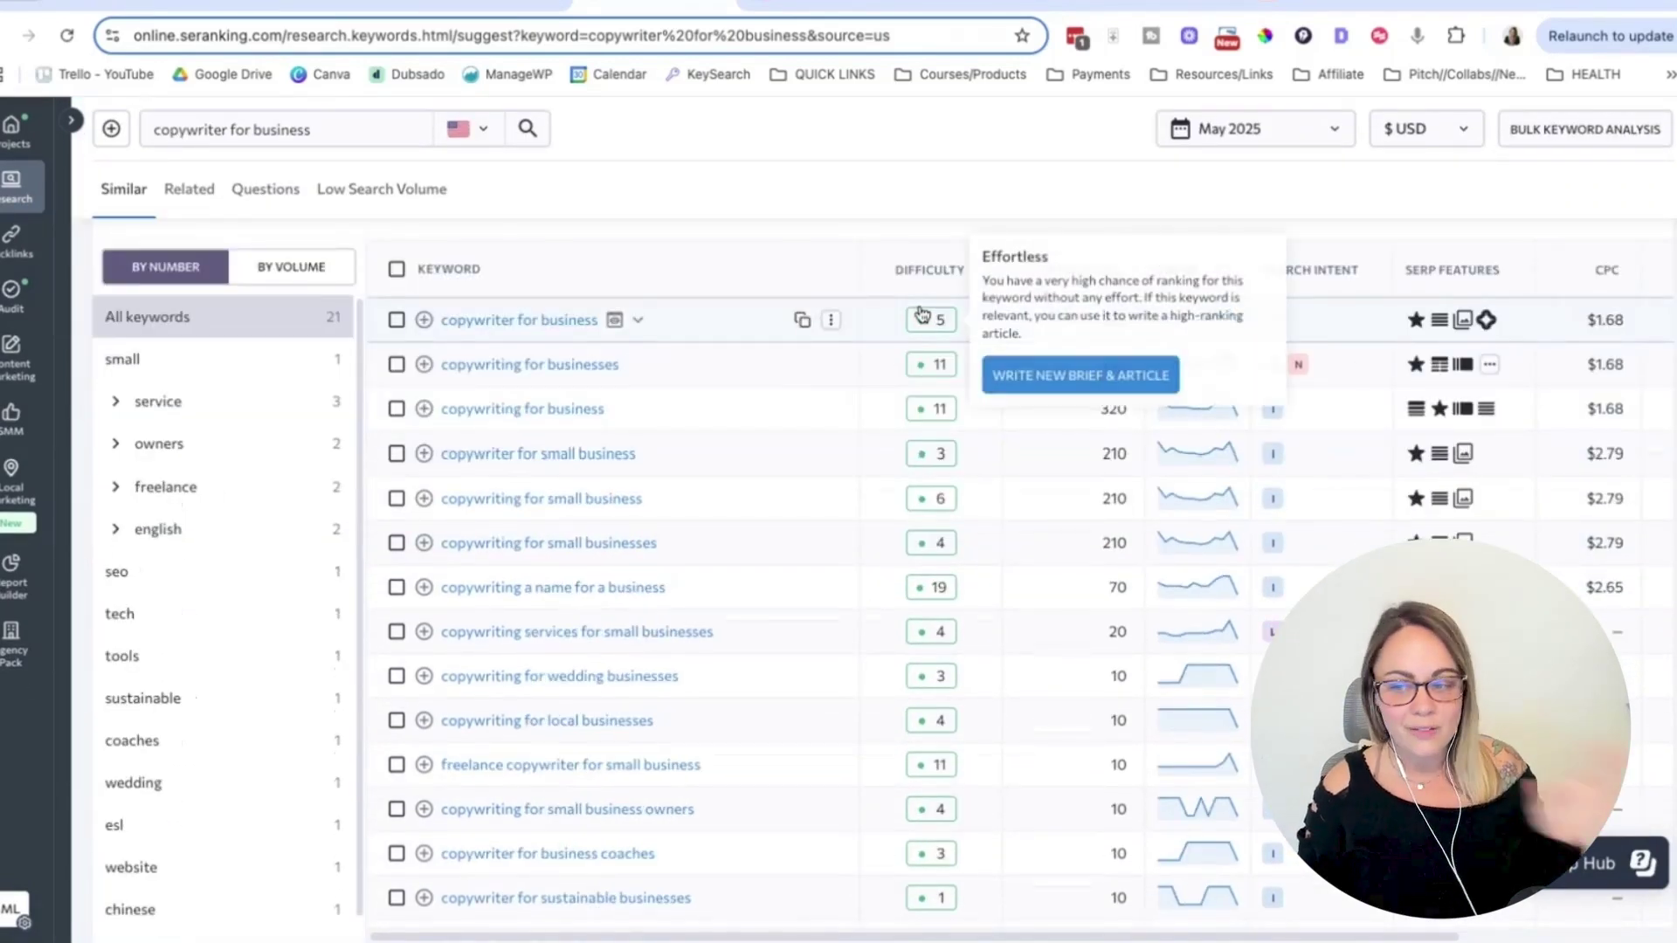
pyautogui.scroll(5, 524, 636)
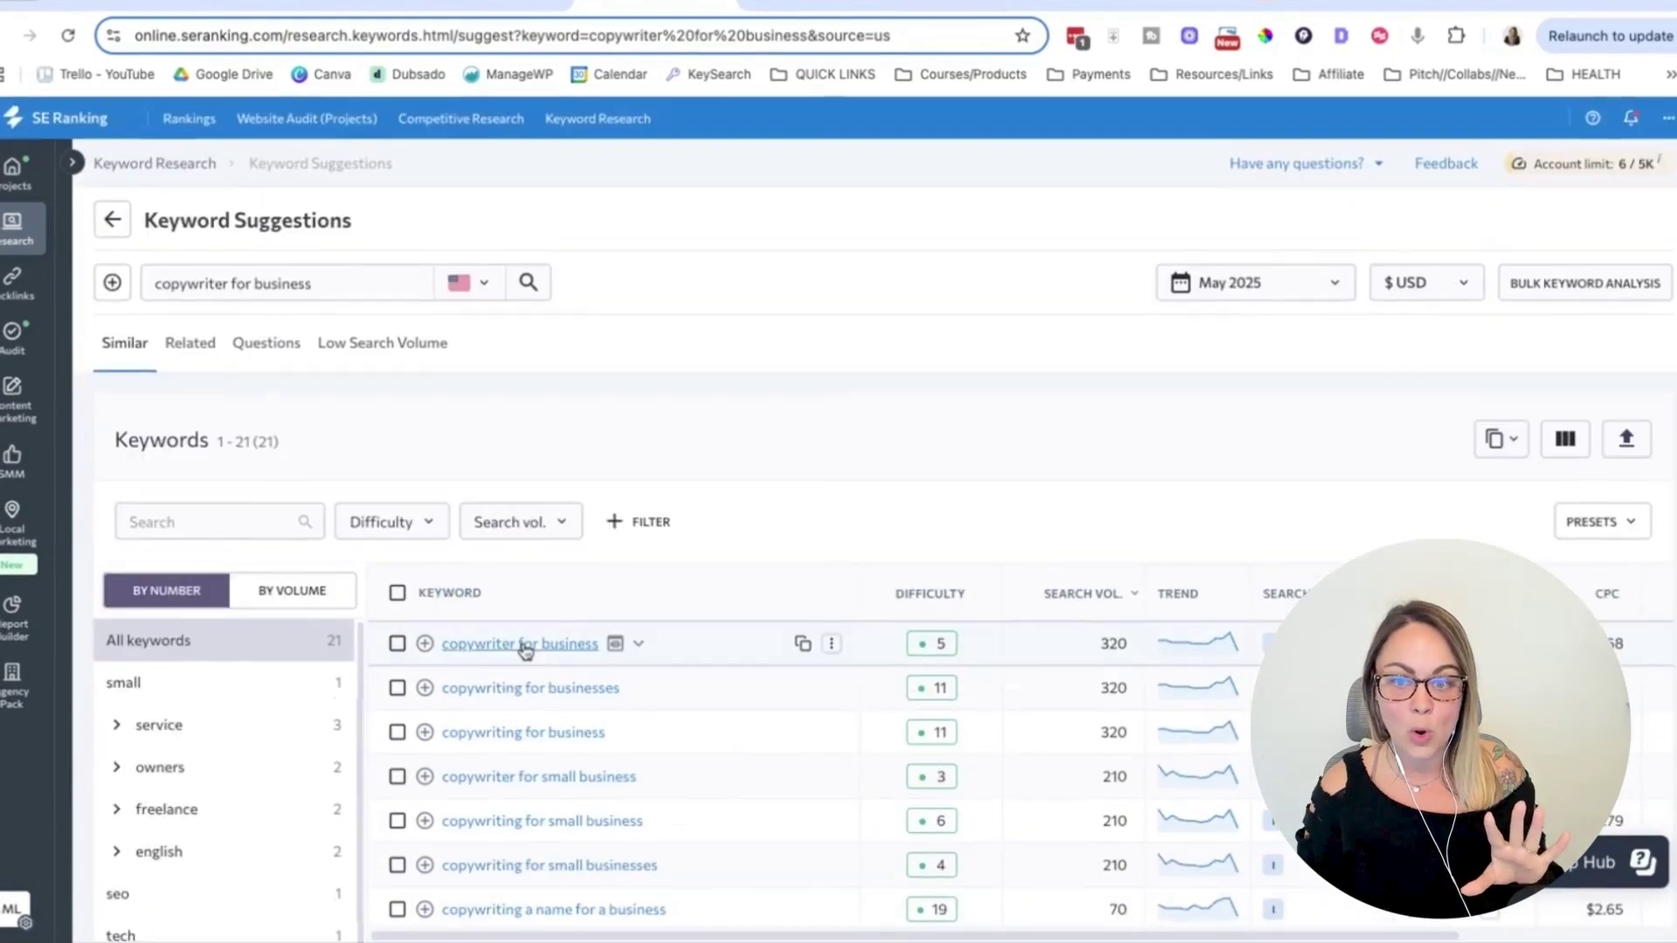
pyautogui.scroll(-3, 935, 502)
pyautogui.scroll(3, 787, 367)
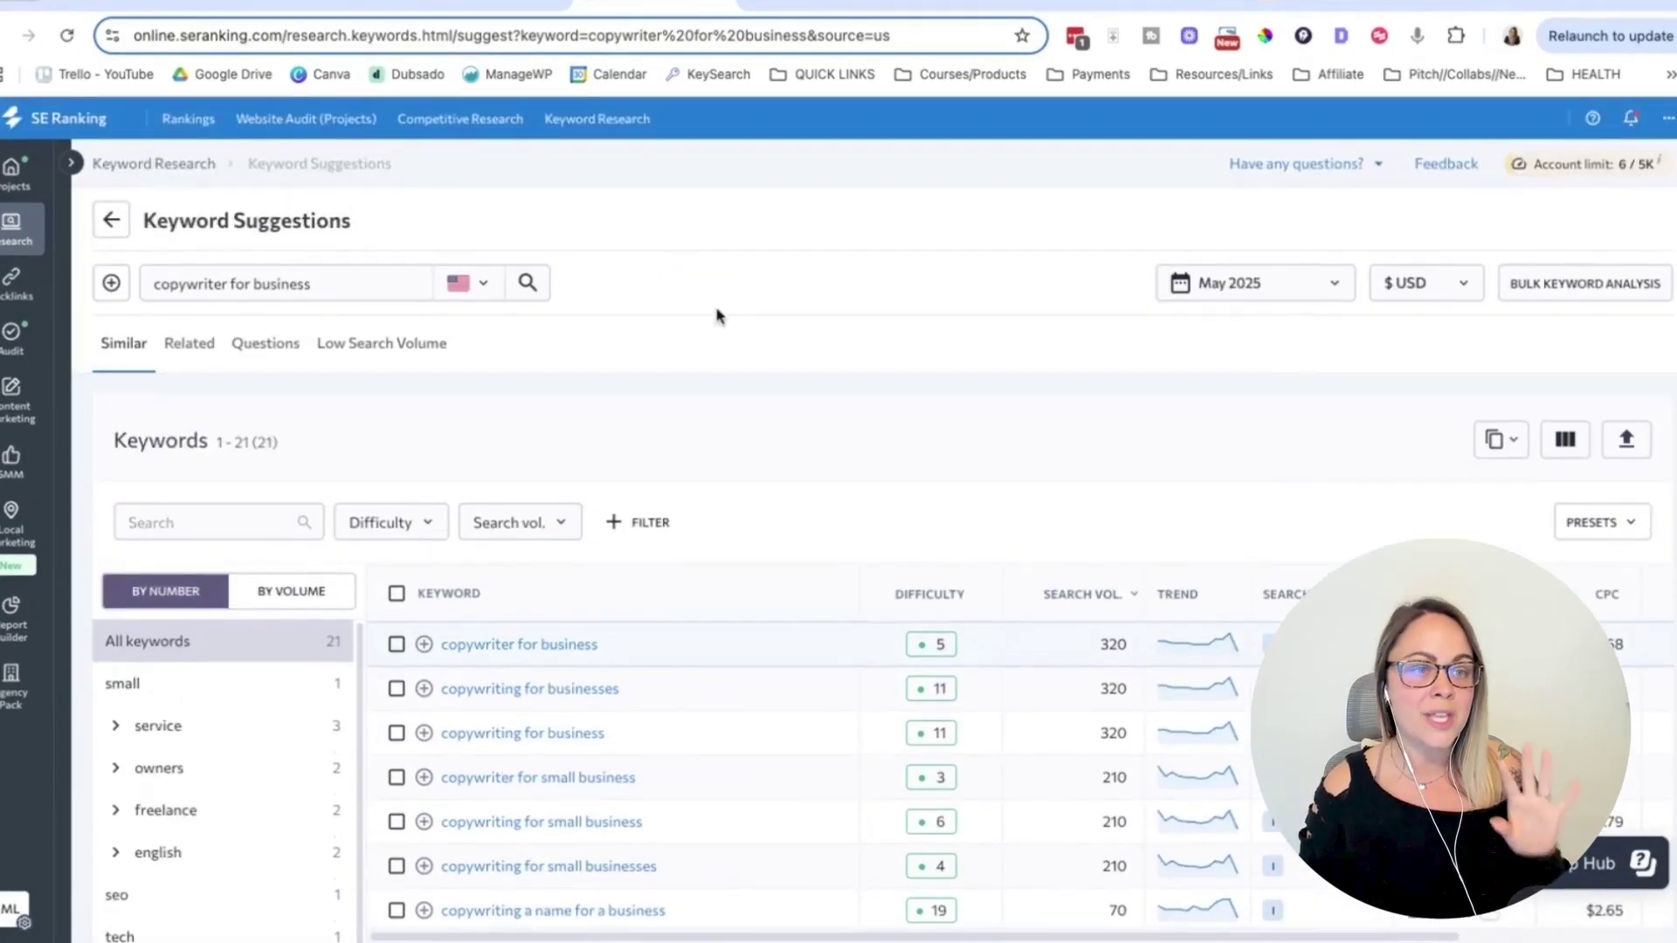
pyautogui.moveTo(42, 183)
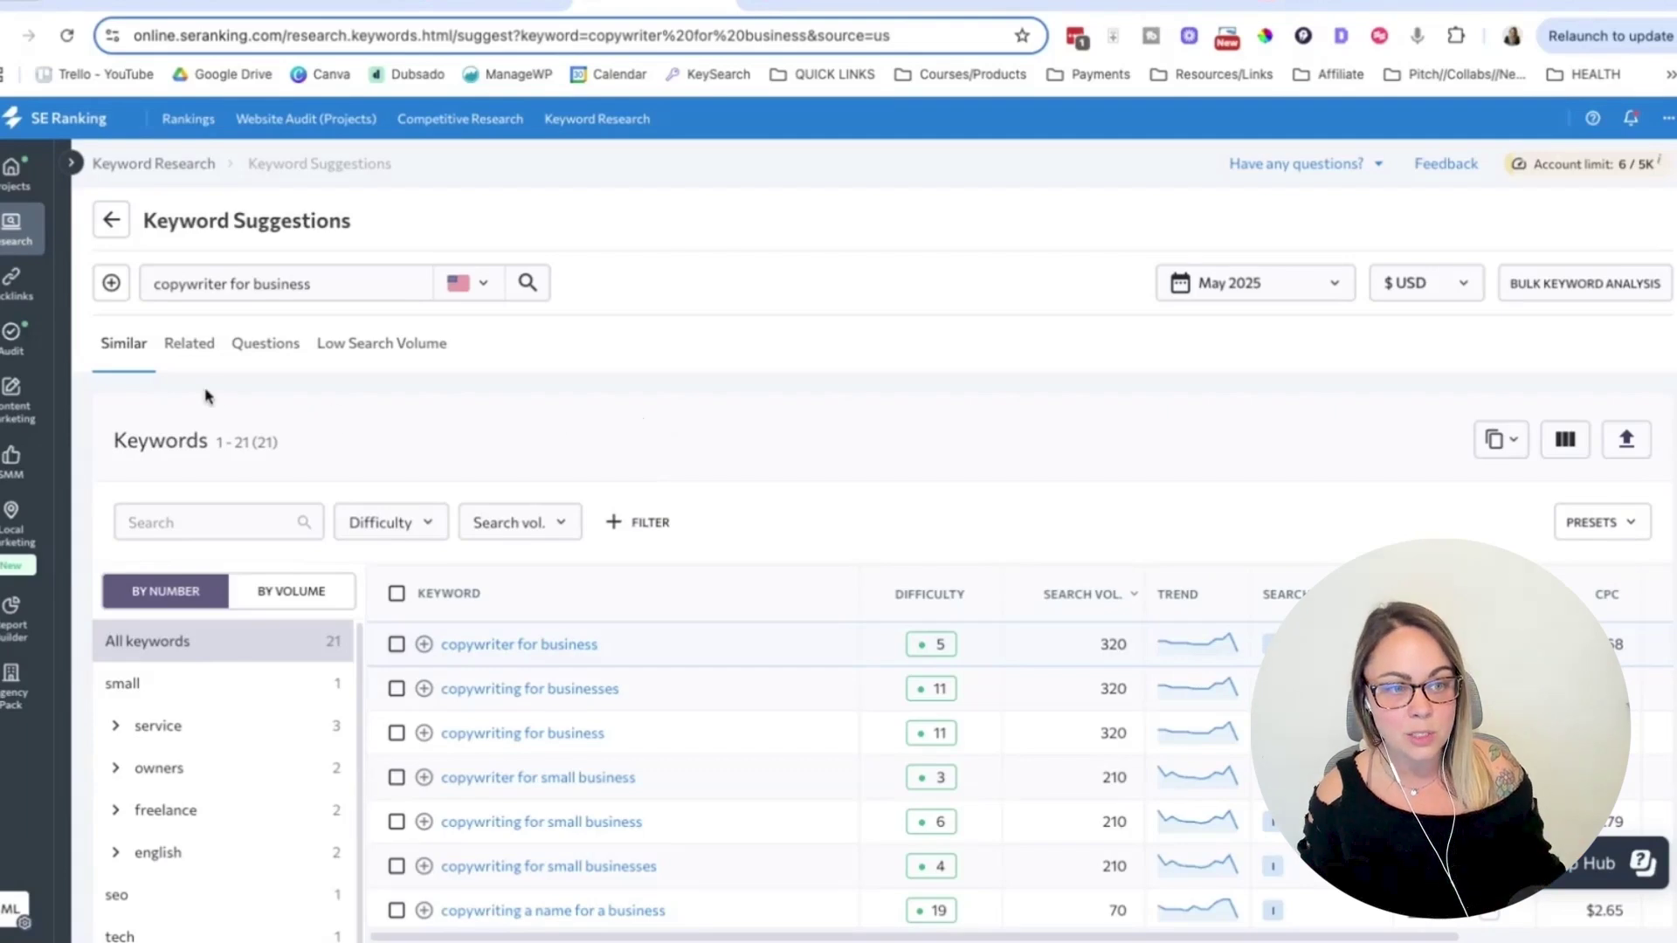
pyautogui.moveTo(61, 290)
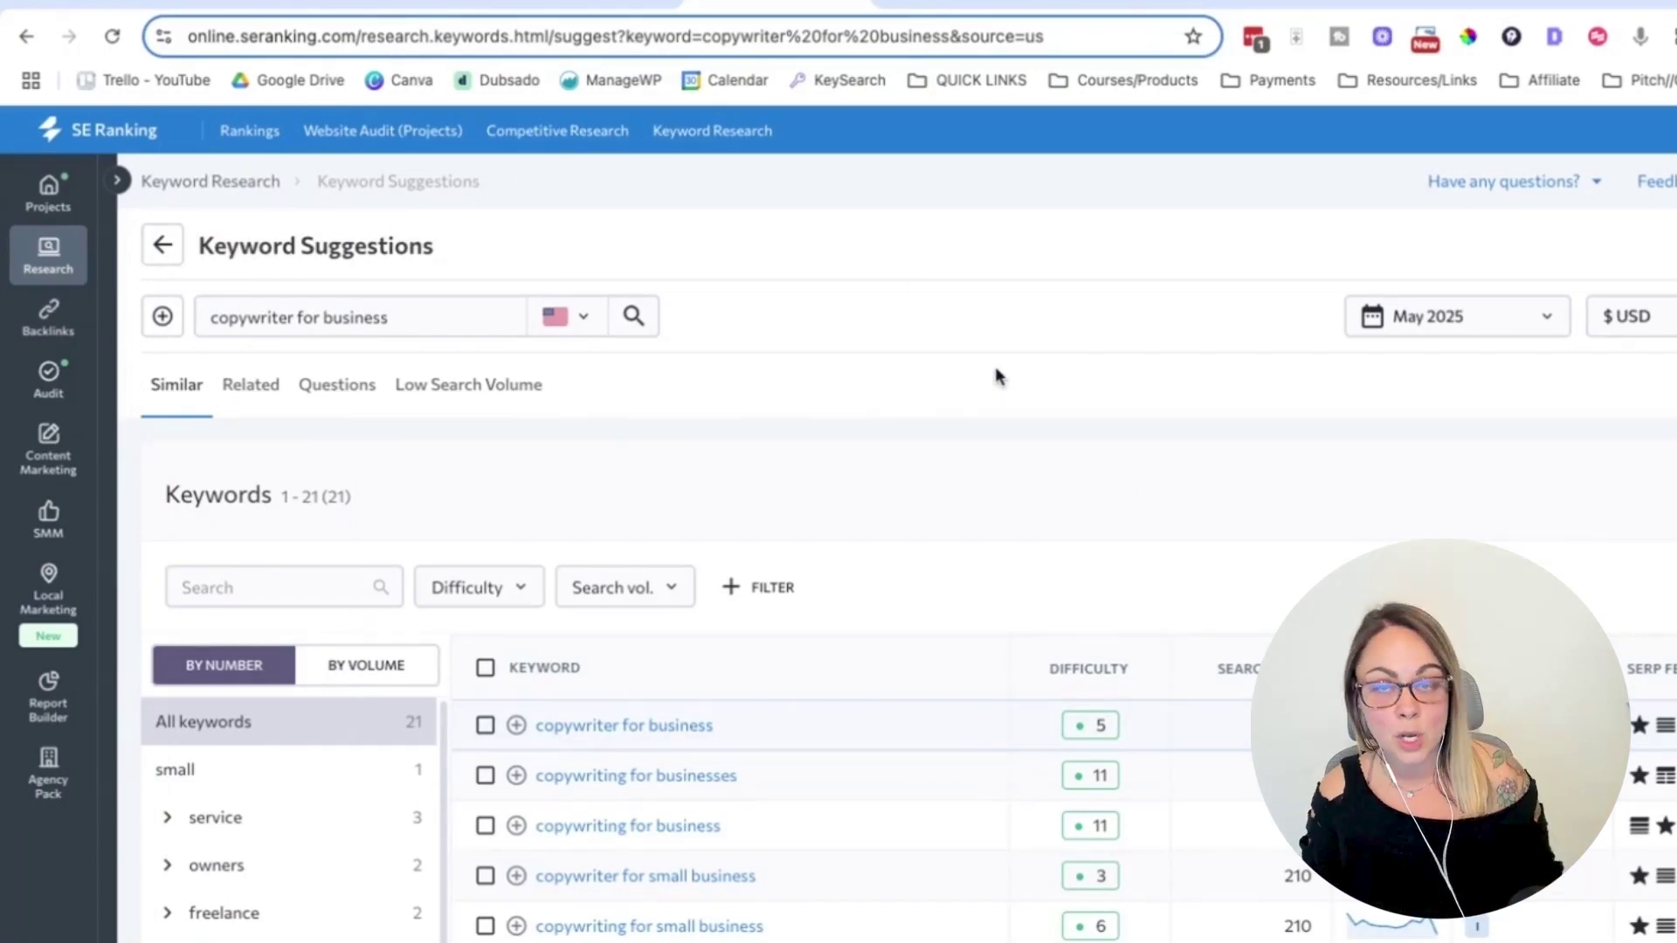
# View SE Ranking's Find Your Plan tiers, then Keysearch's 'wedding photographer' results.
pyautogui.click(942, 7)
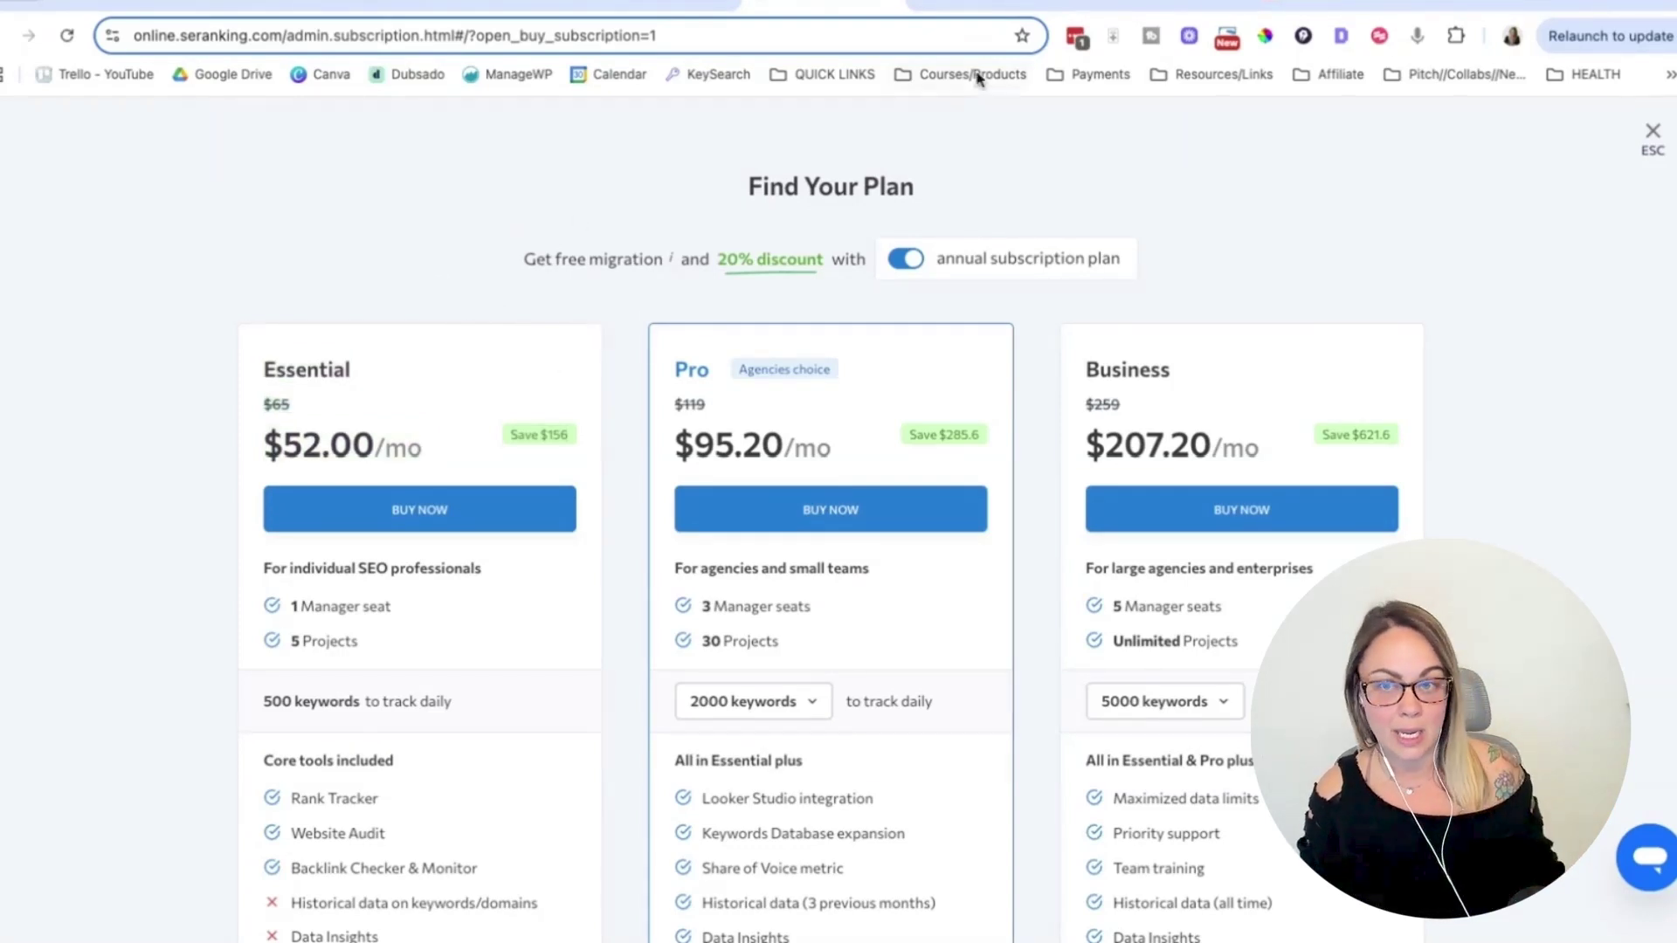
pyautogui.click(979, 3)
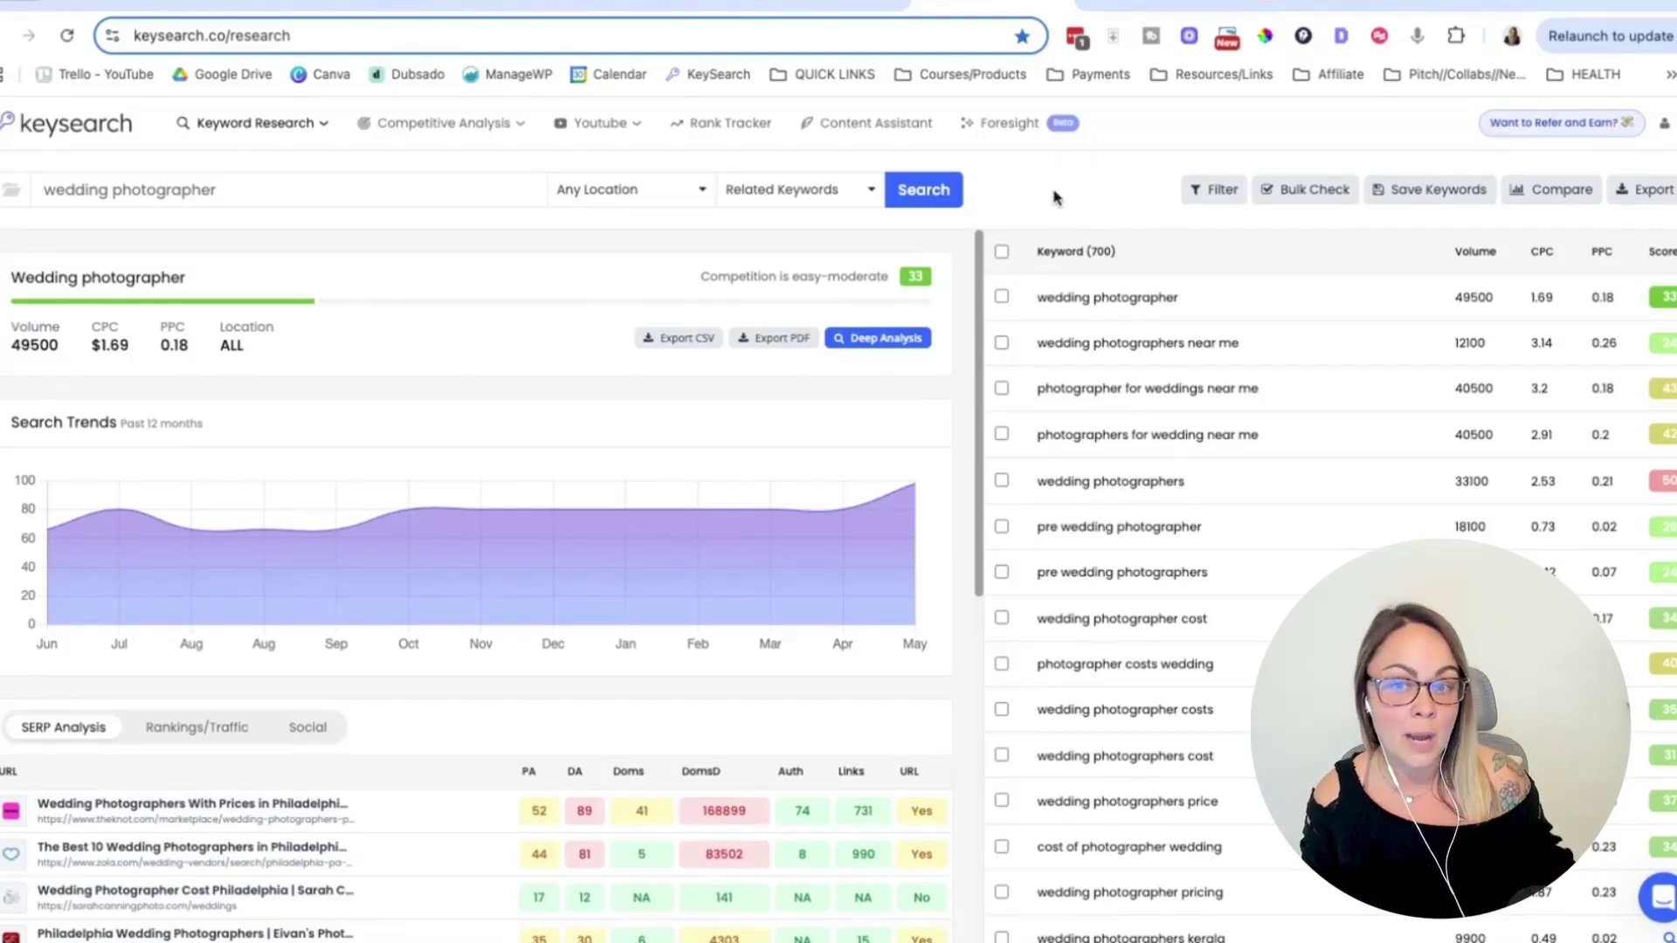
# Review Keysearch's 'wedding photographer' results, noting data sources and the 49,500 search volume.
pyautogui.moveTo(258, 194); pyautogui.dragTo(12, 192)
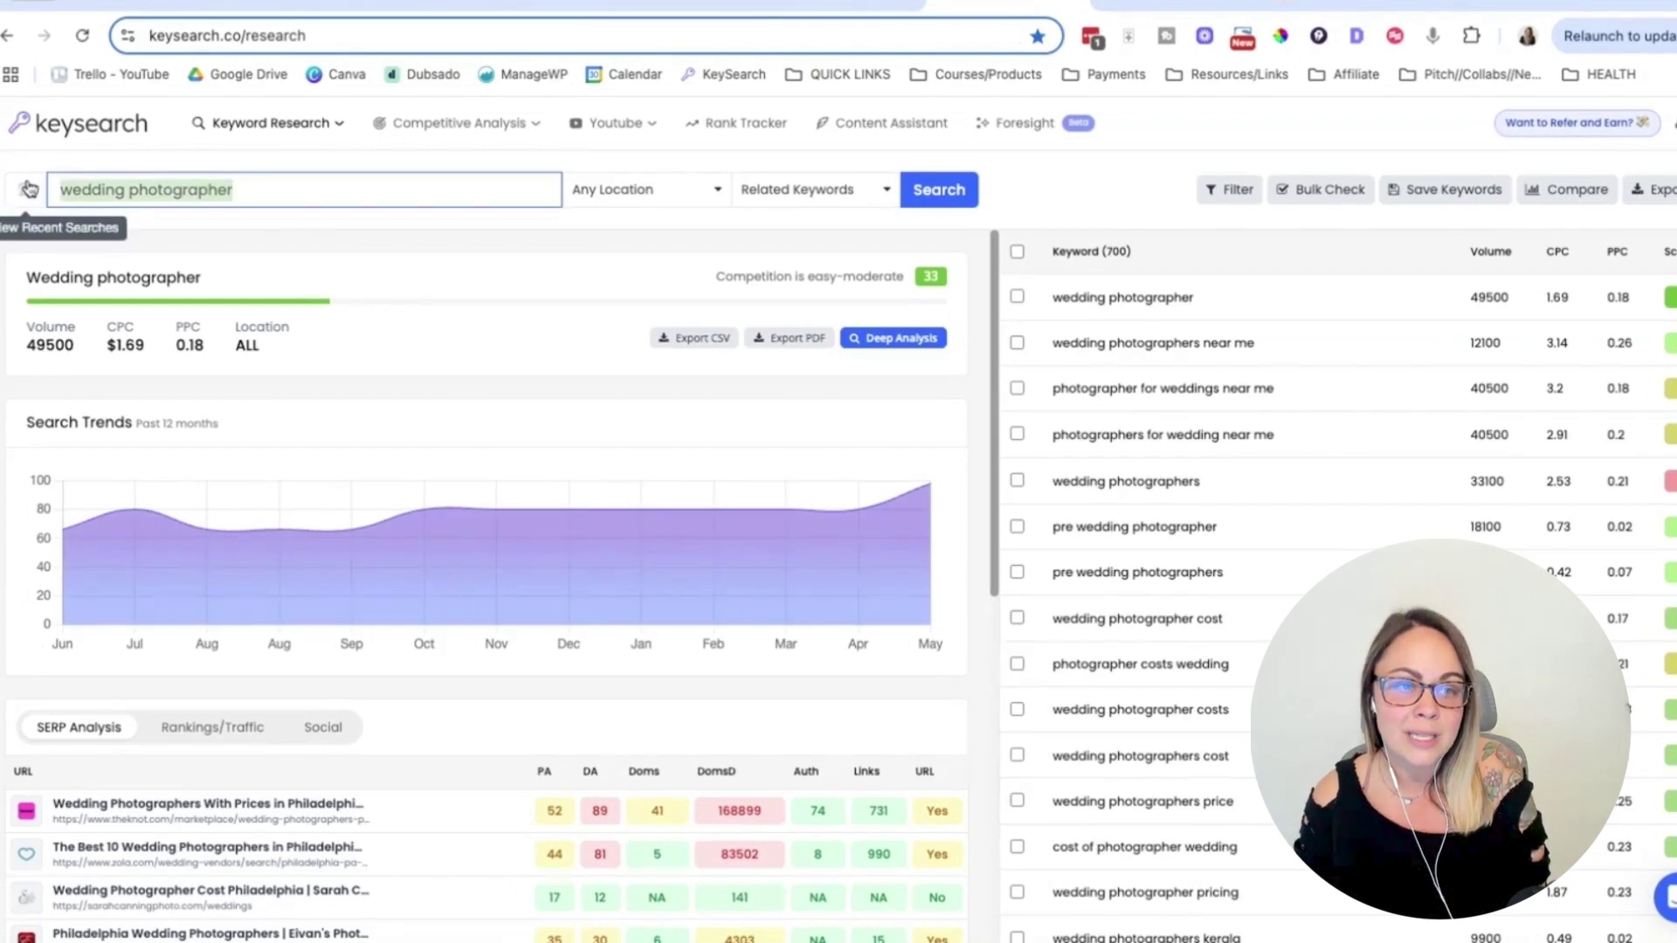
pyautogui.click(854, 199)
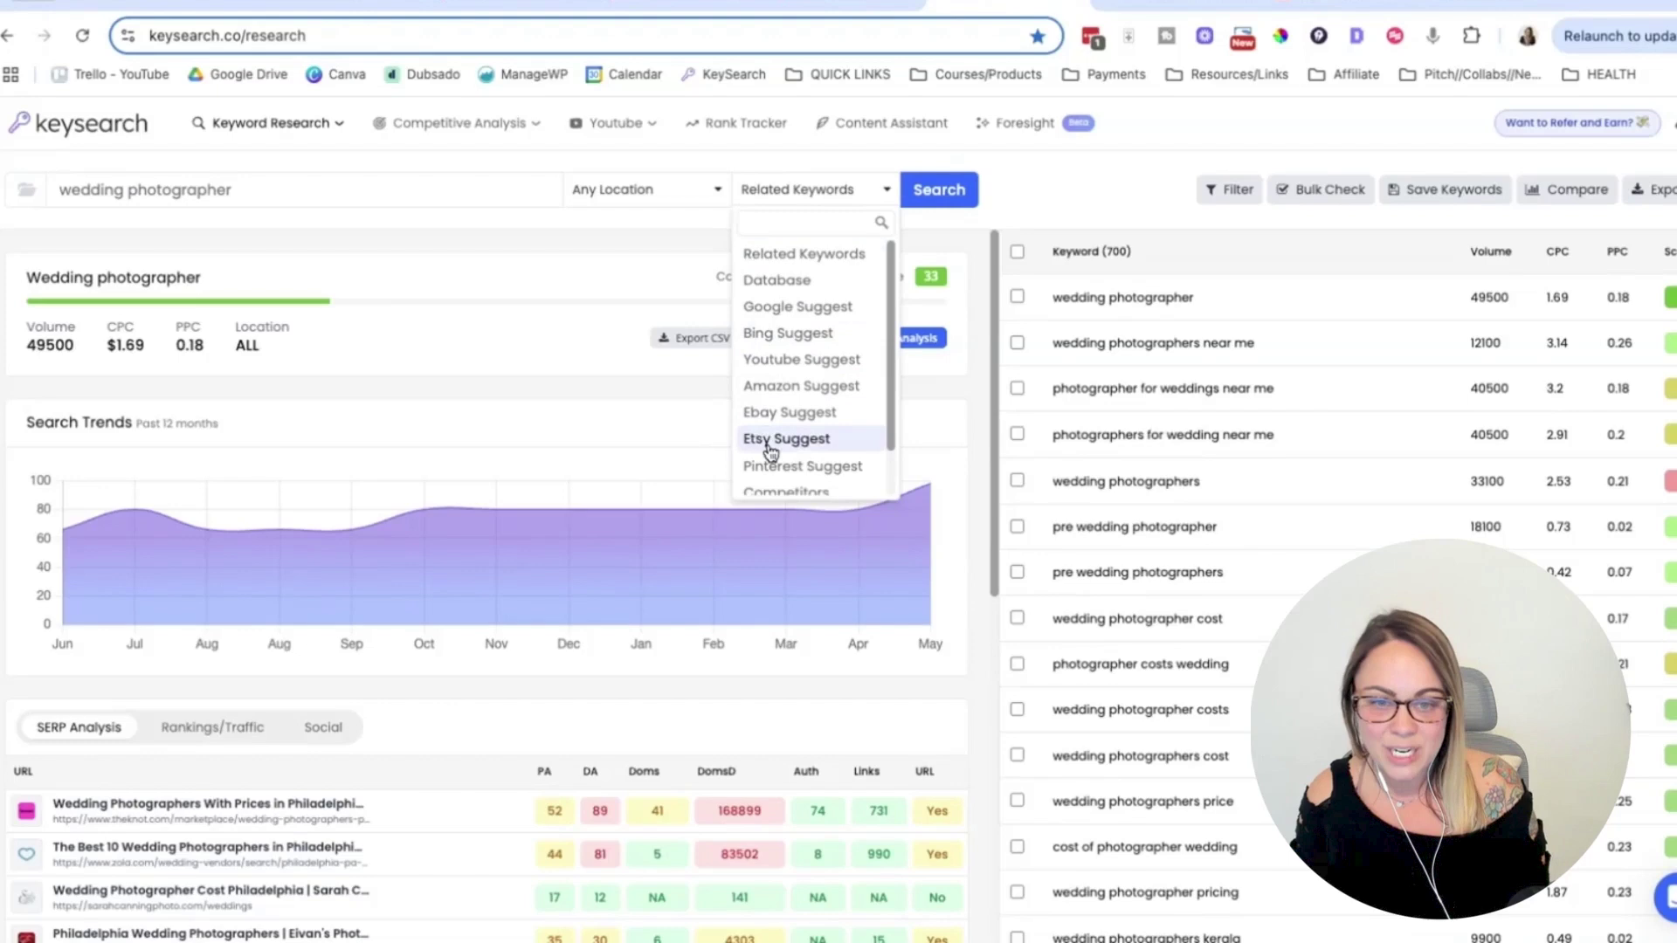
pyautogui.click(472, 405)
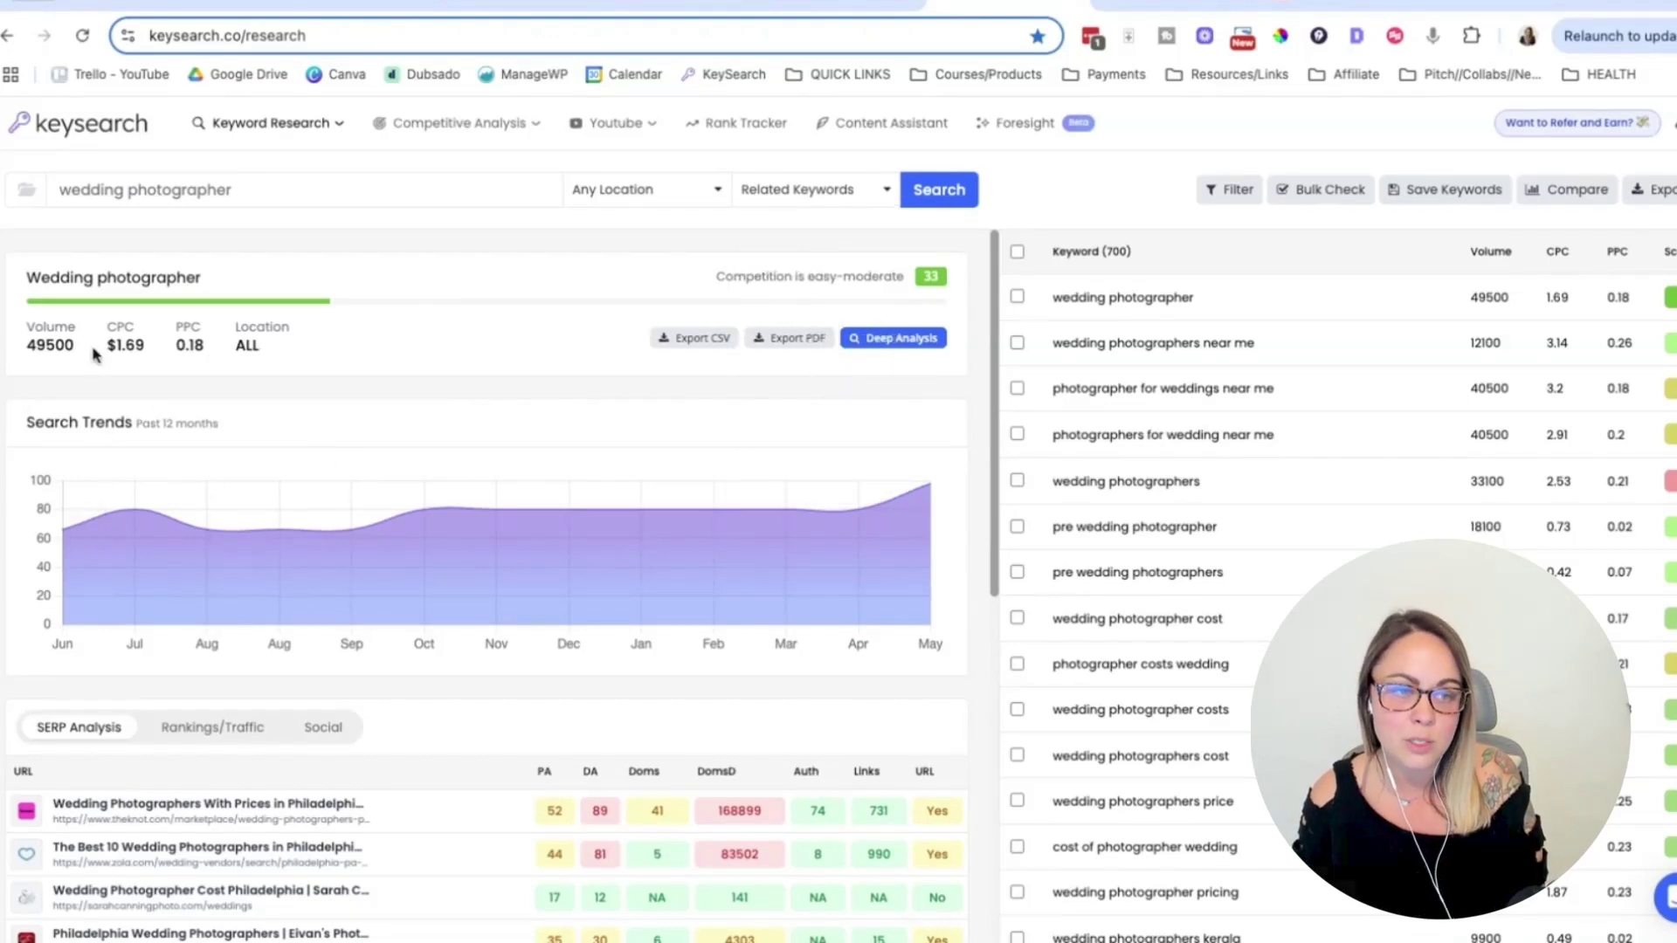
pyautogui.moveTo(84, 350); pyautogui.dragTo(25, 347)
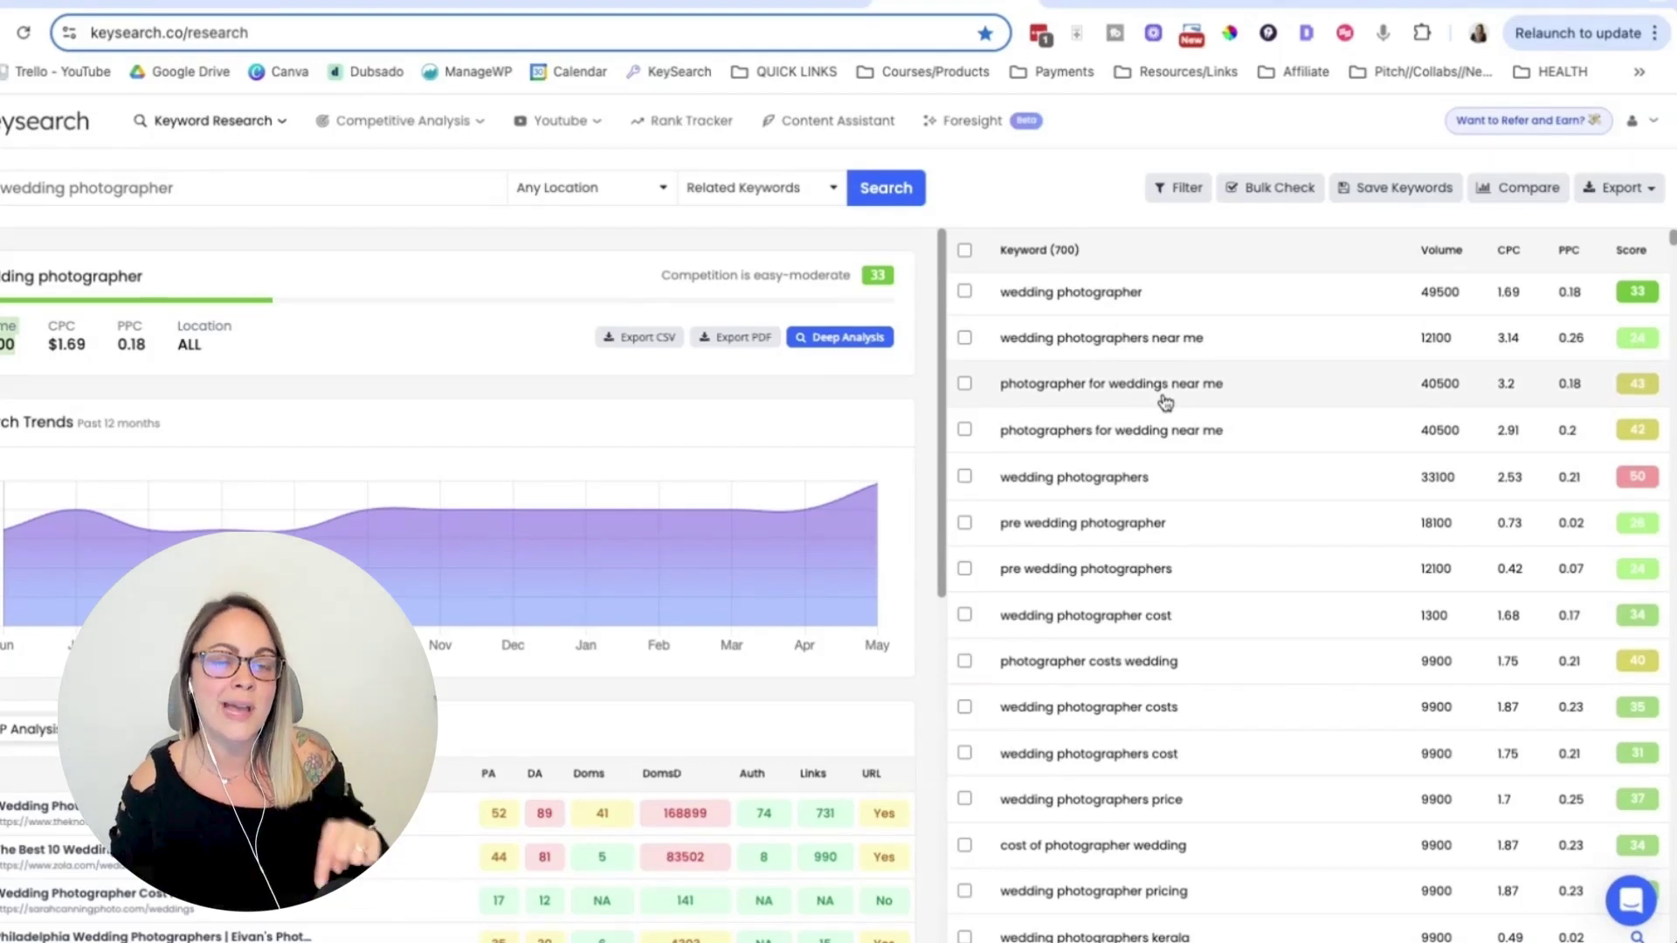
pyautogui.scroll(1, 1153, 419)
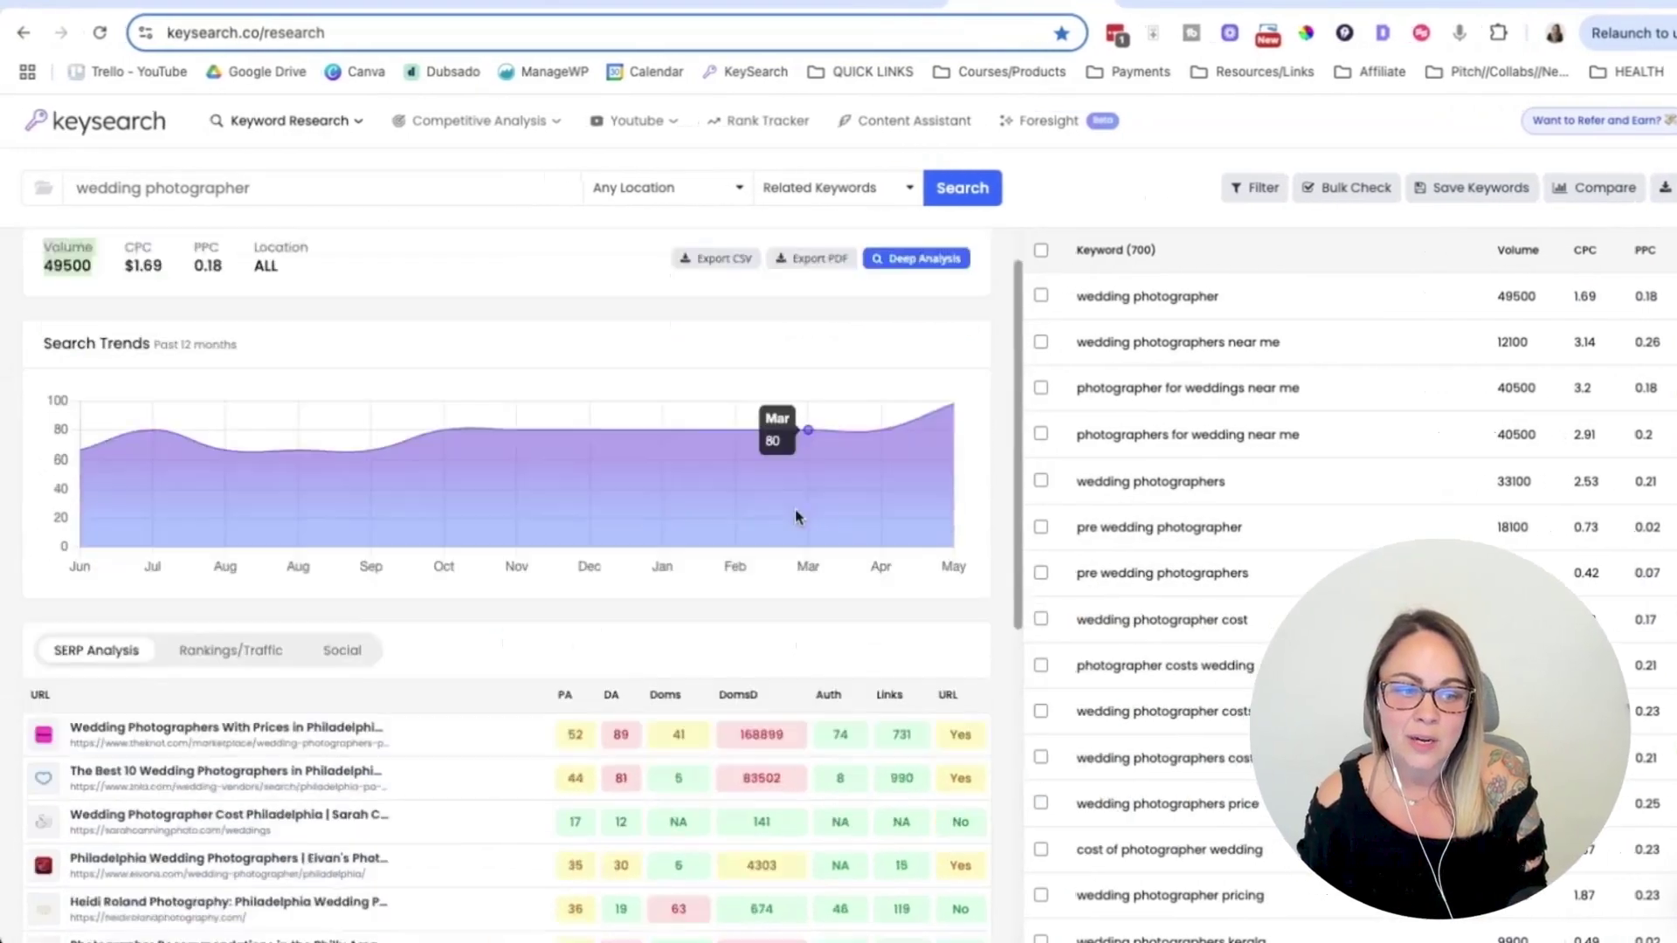
pyautogui.scroll(-2, 718, 510)
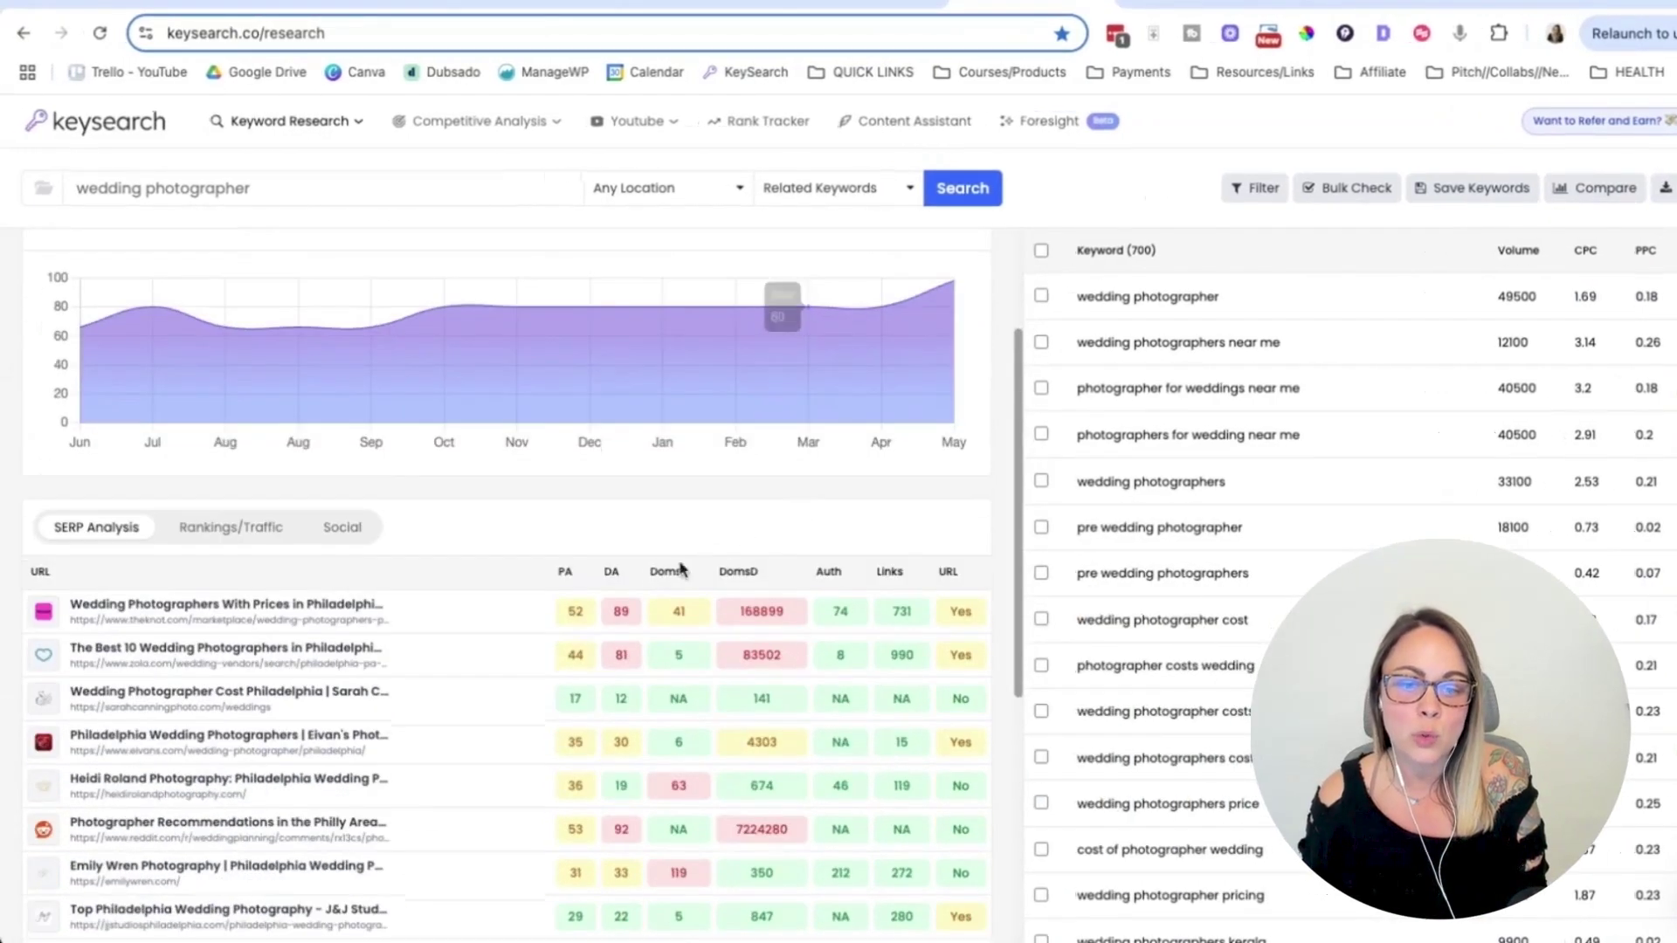
pyautogui.scroll(-1, 325, 476)
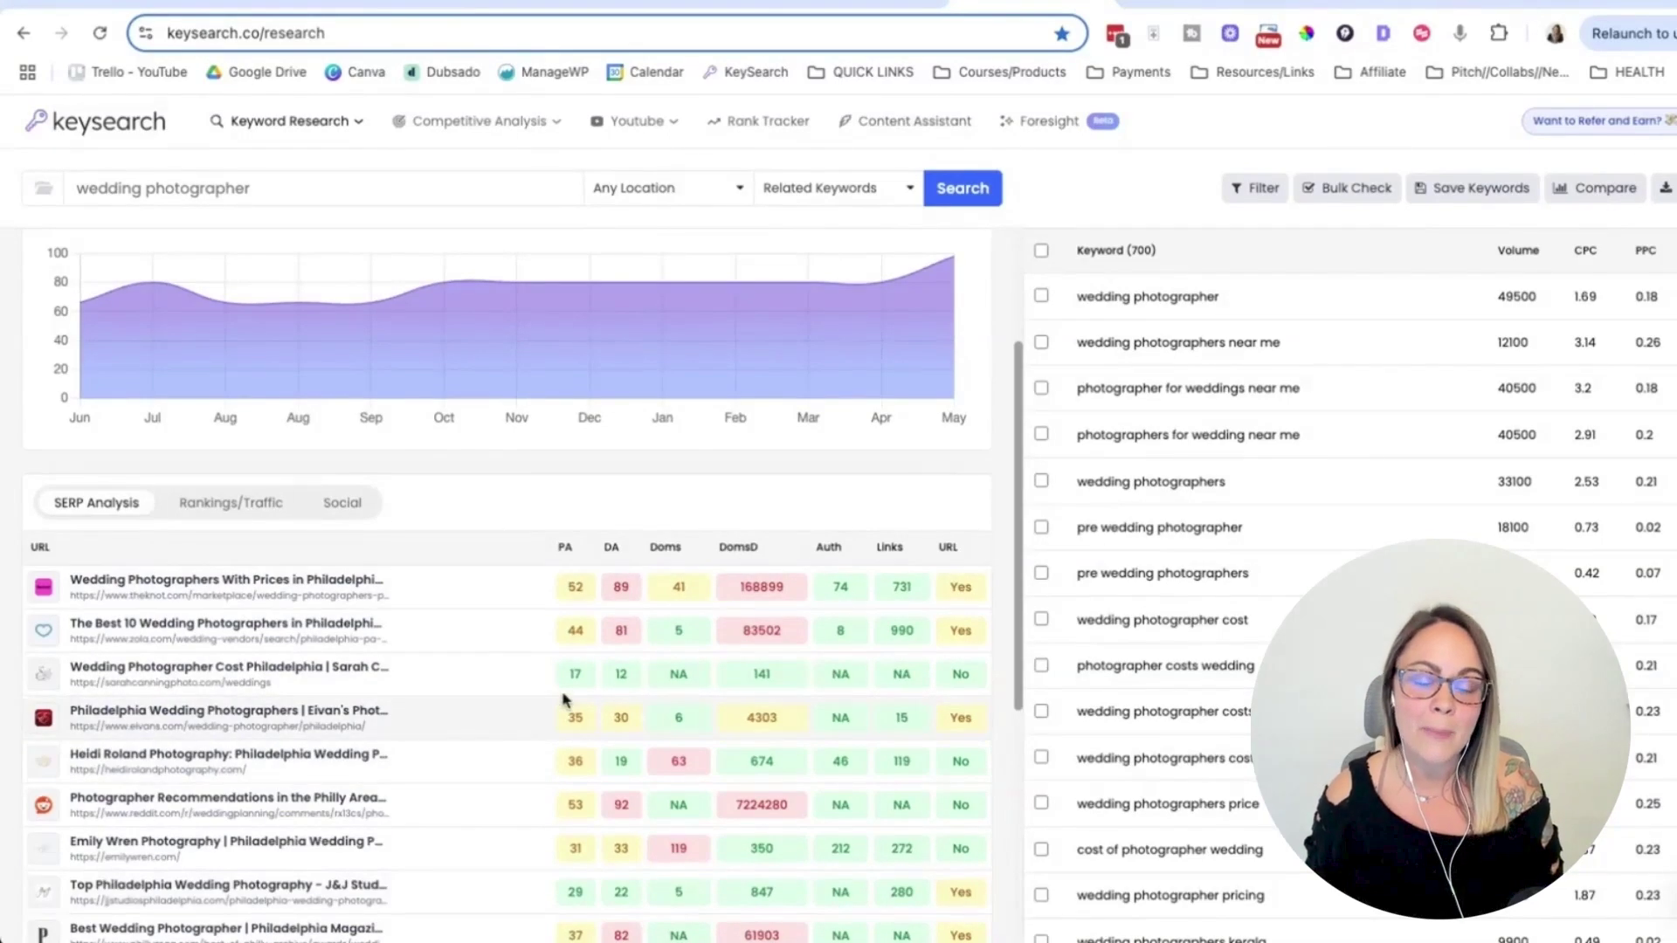
pyautogui.scroll(1, 472, 583)
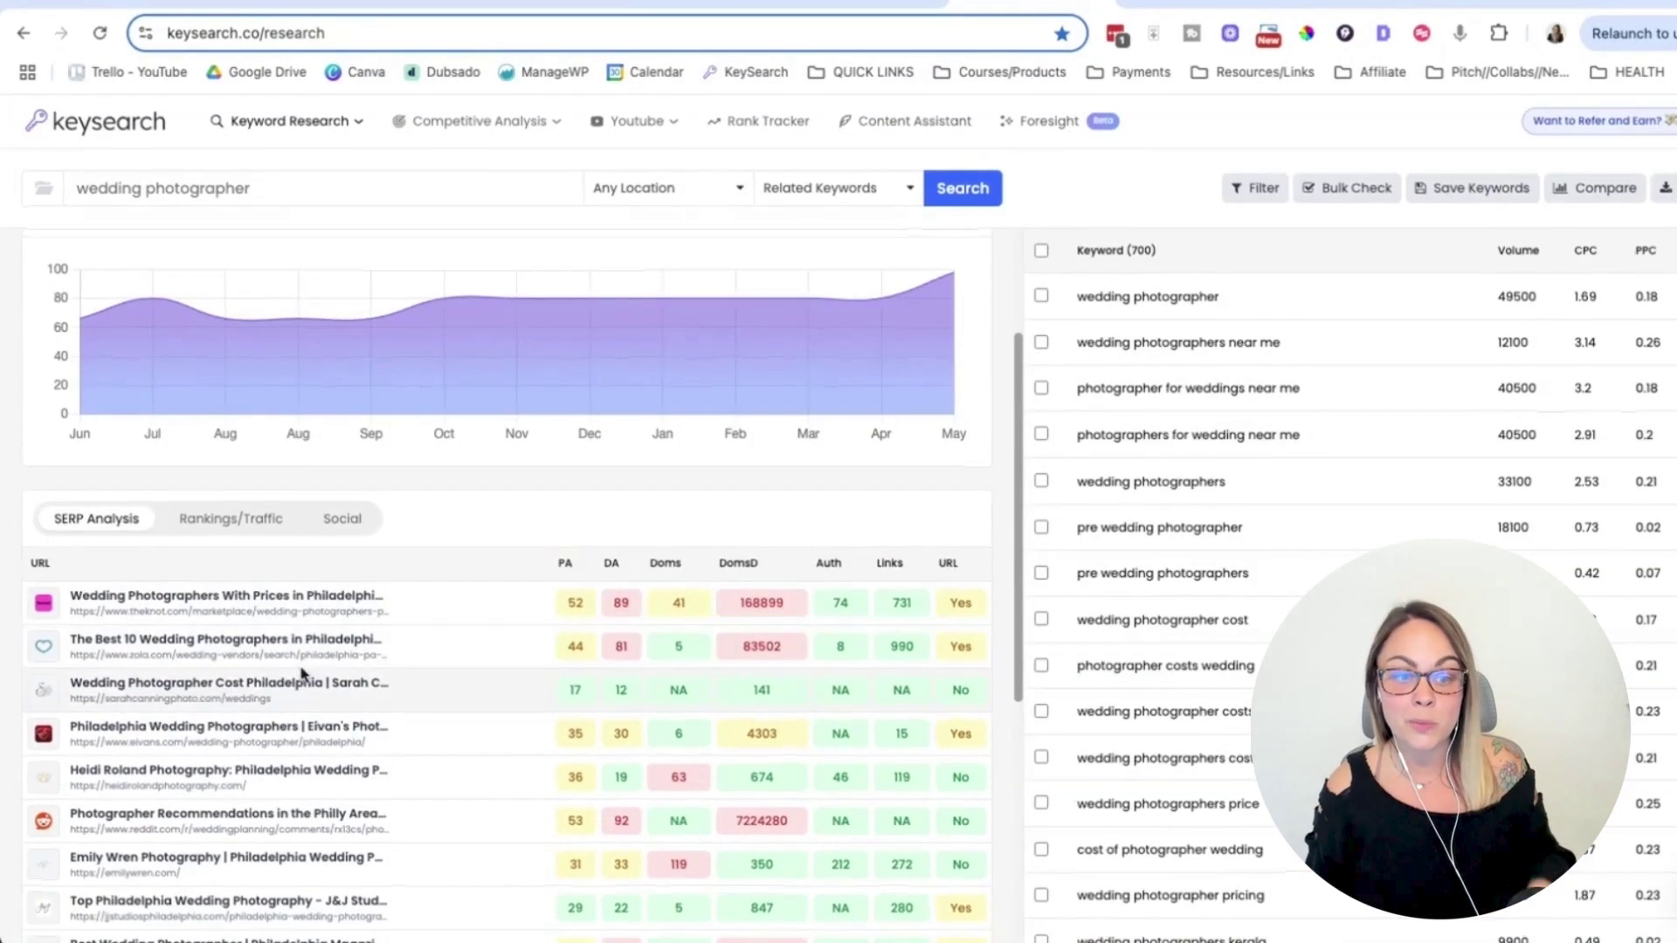
pyautogui.scroll(3, 375, 760)
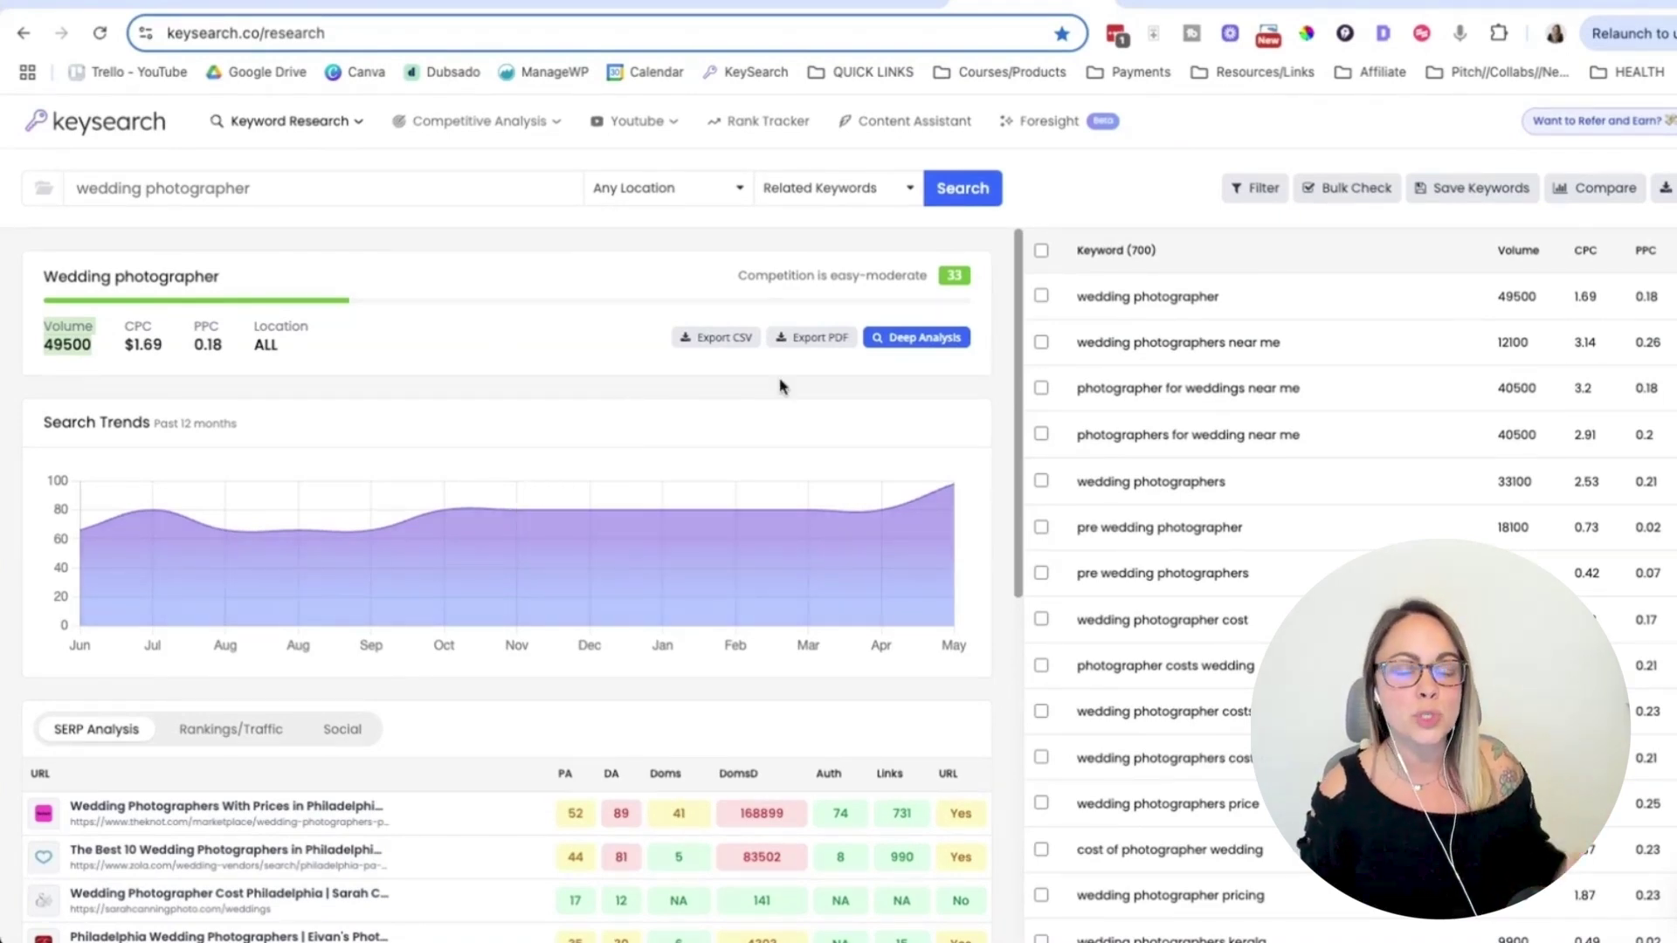
# Highlight Keysearch's $24 Starter plan price, then move to Ubersuggest's 'small business grants' overview.
pyautogui.click(1222, 5)
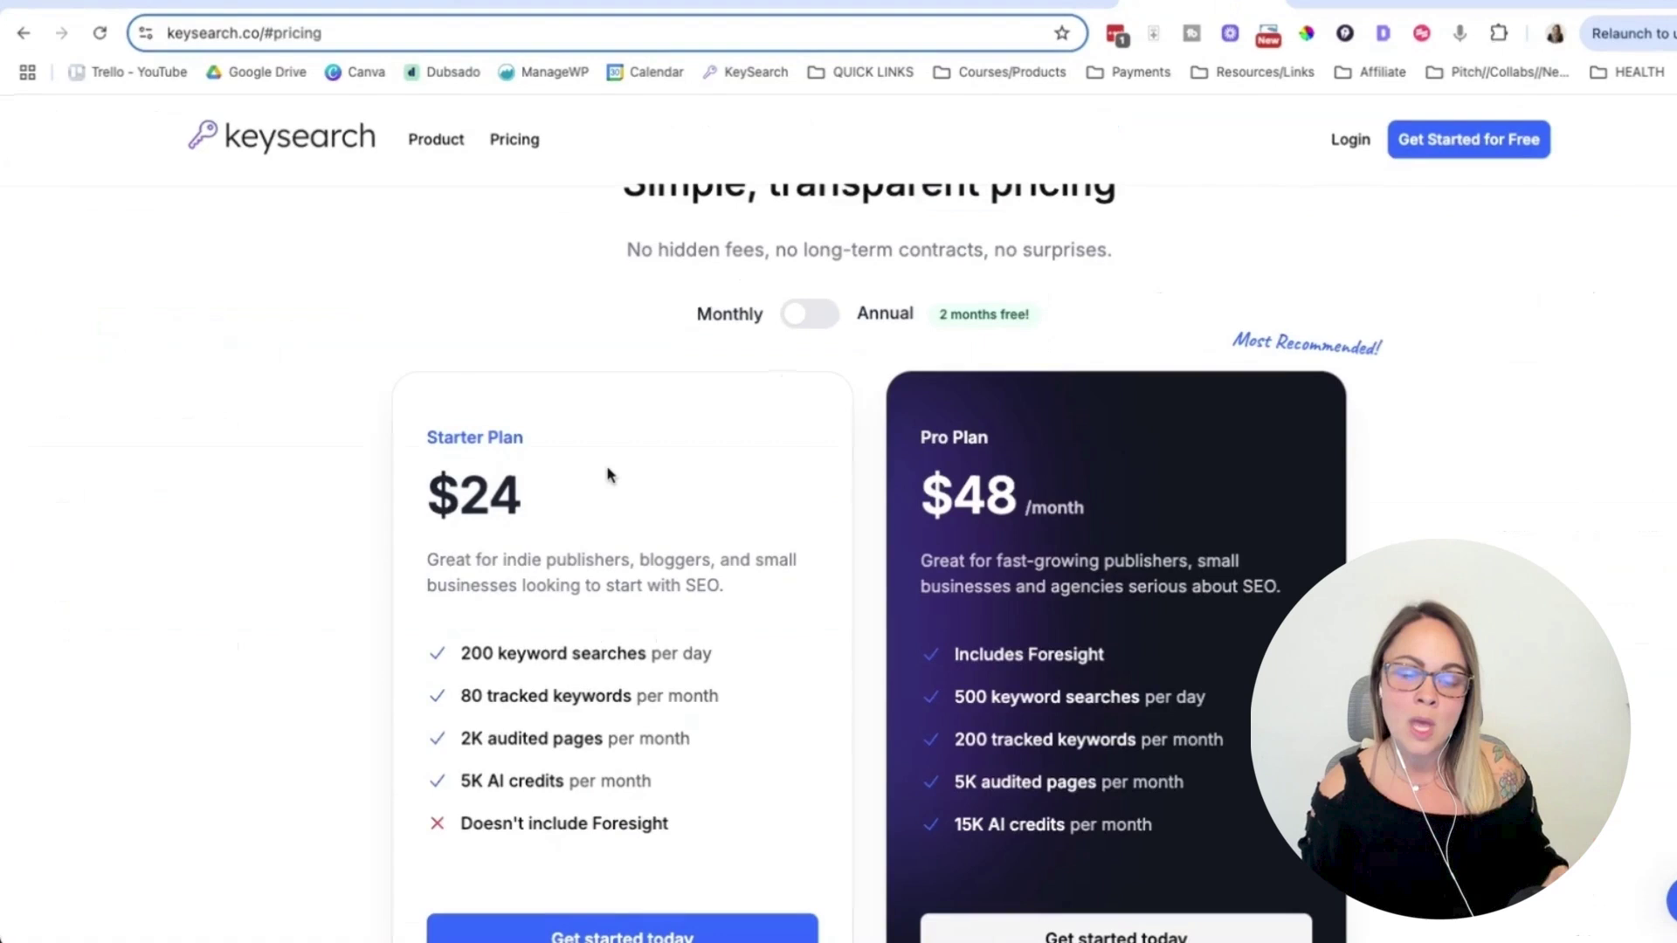
pyautogui.moveTo(600, 498); pyautogui.dragTo(420, 493)
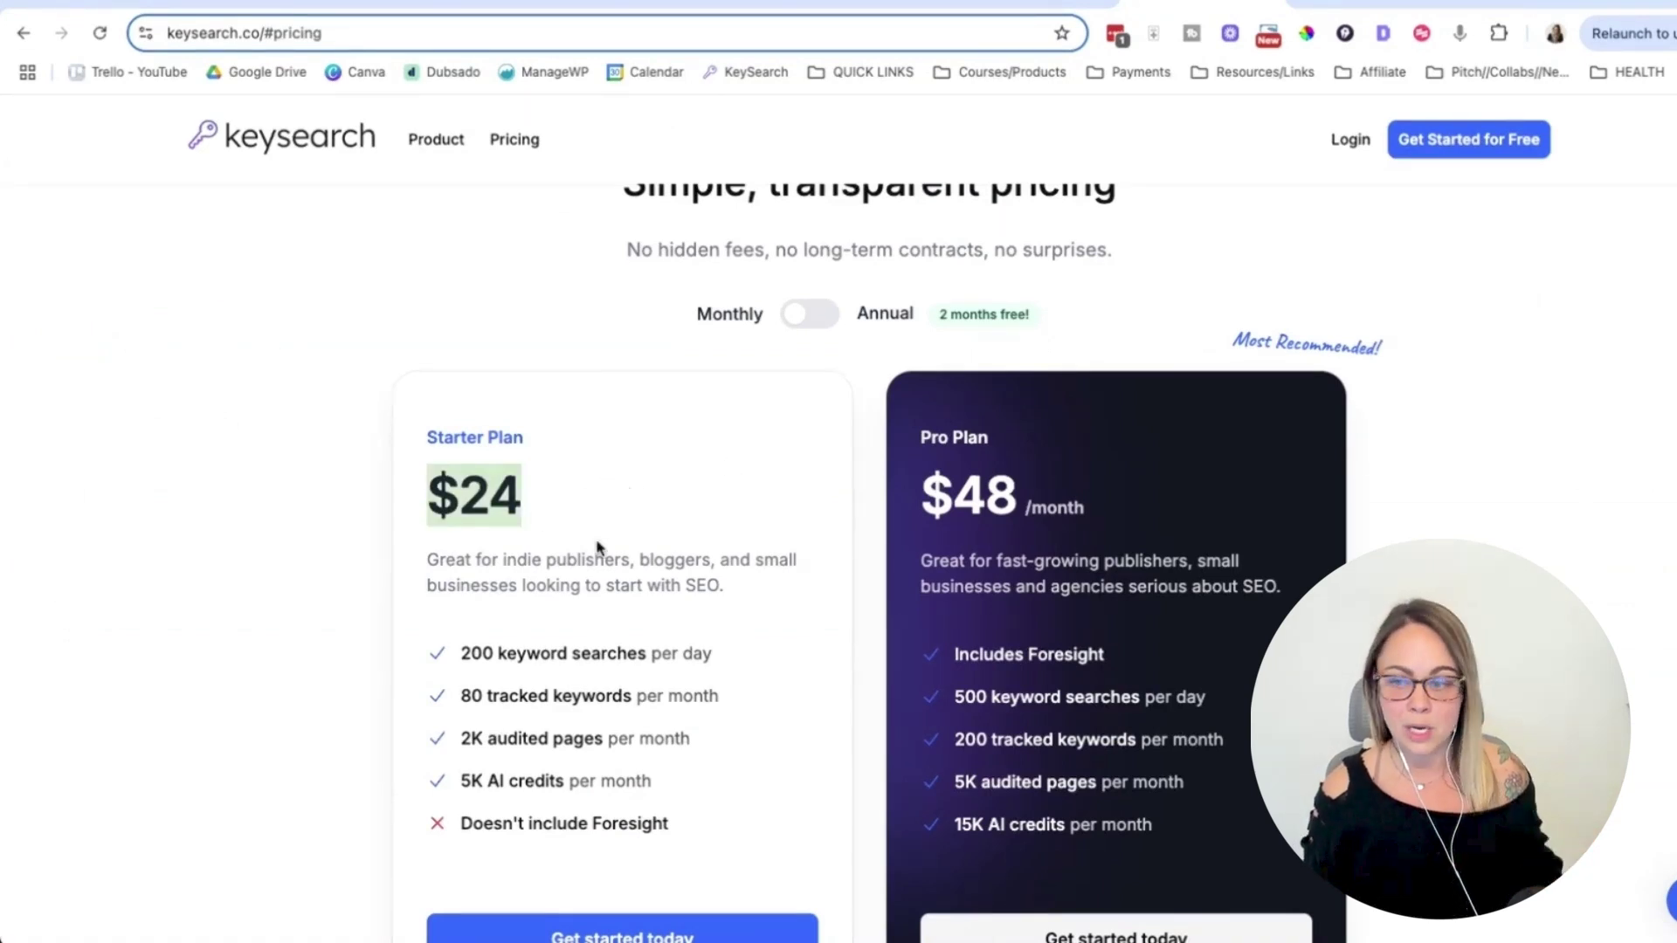
pyautogui.click(1352, 3)
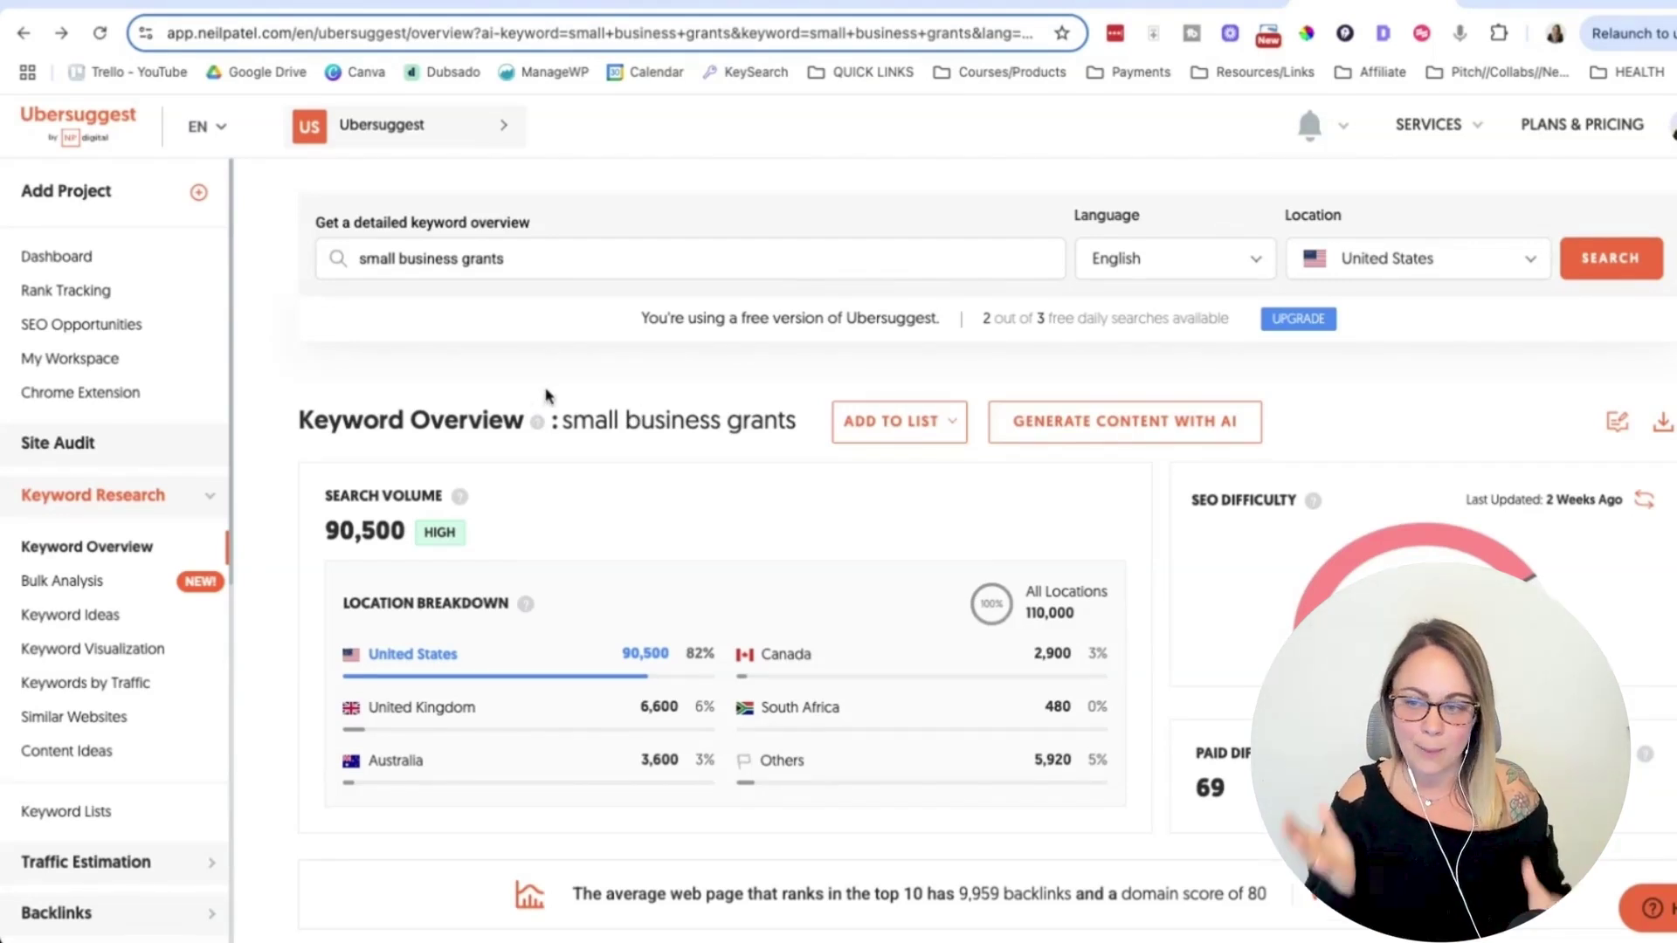
# Scroll the 'small business grants' overview down to the Keyword Ideas suggestions.
pyautogui.scroll(-3, 611, 384)
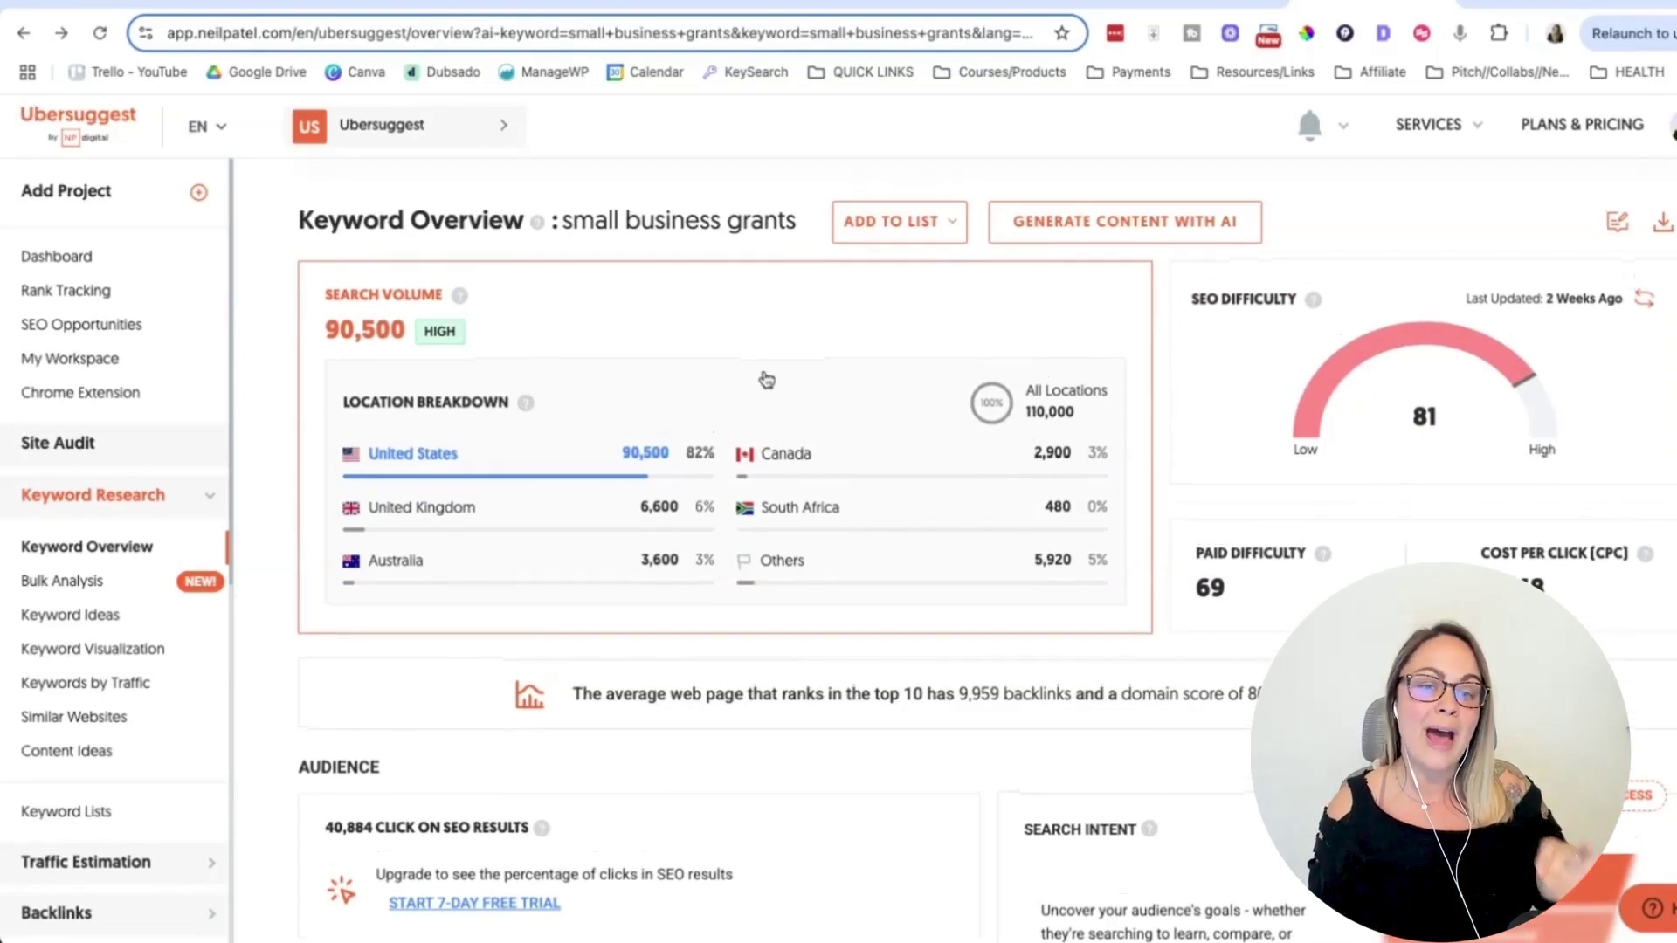
pyautogui.scroll(2, 782, 400)
pyautogui.scroll(1, 788, 402)
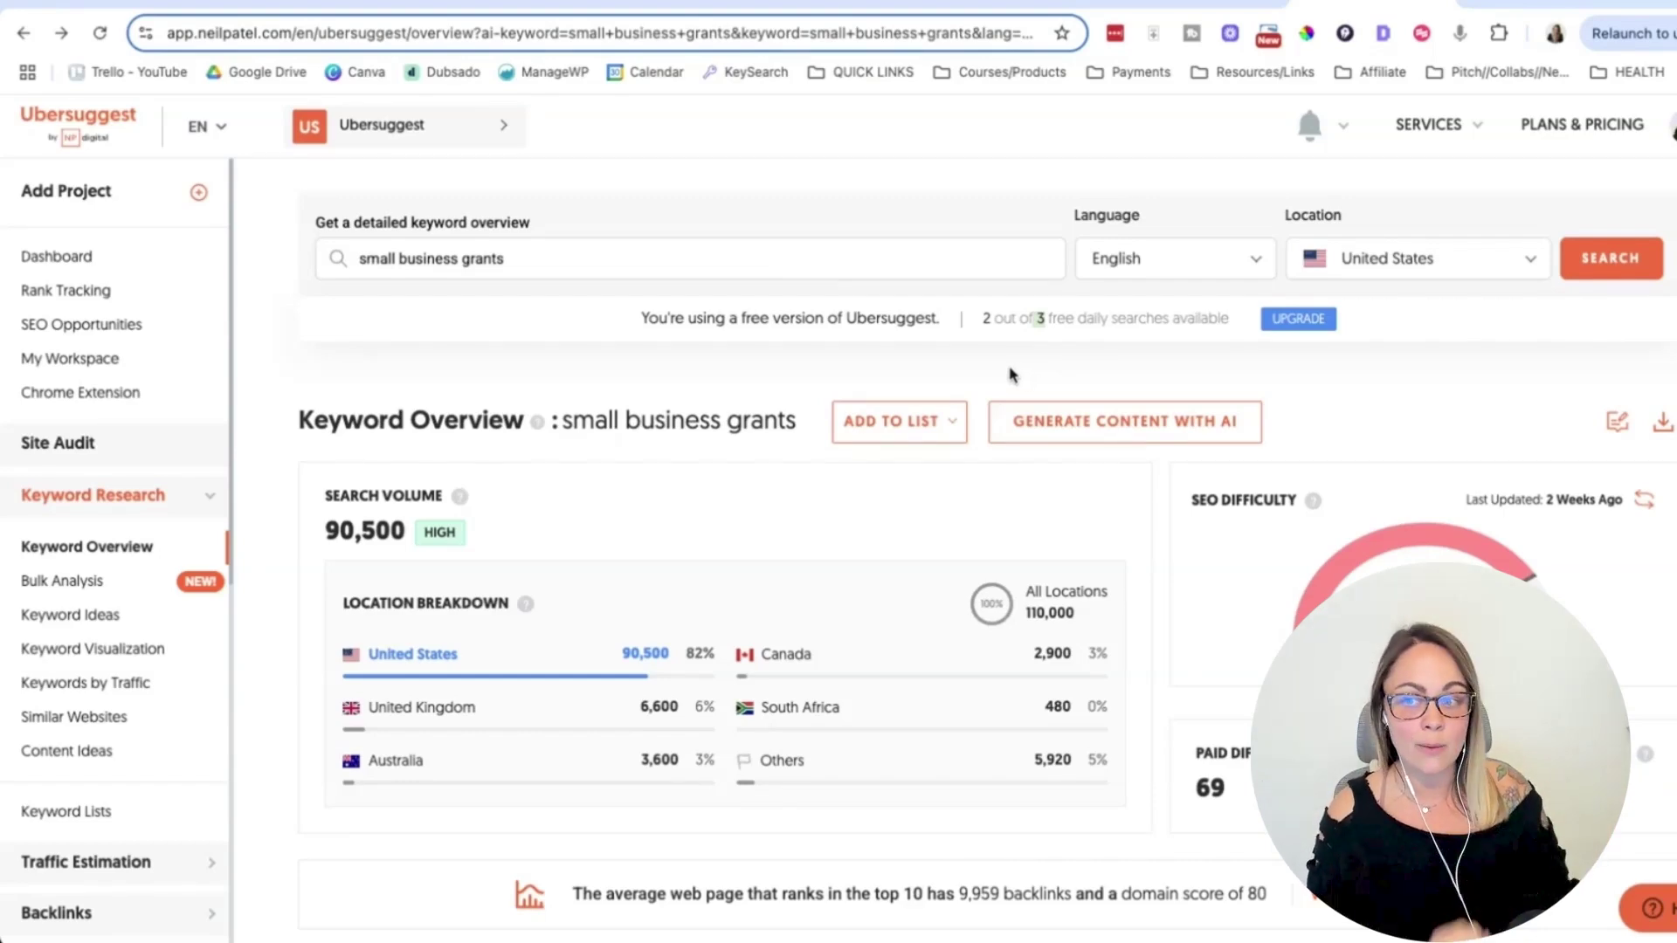
pyautogui.scroll(-1, 996, 377)
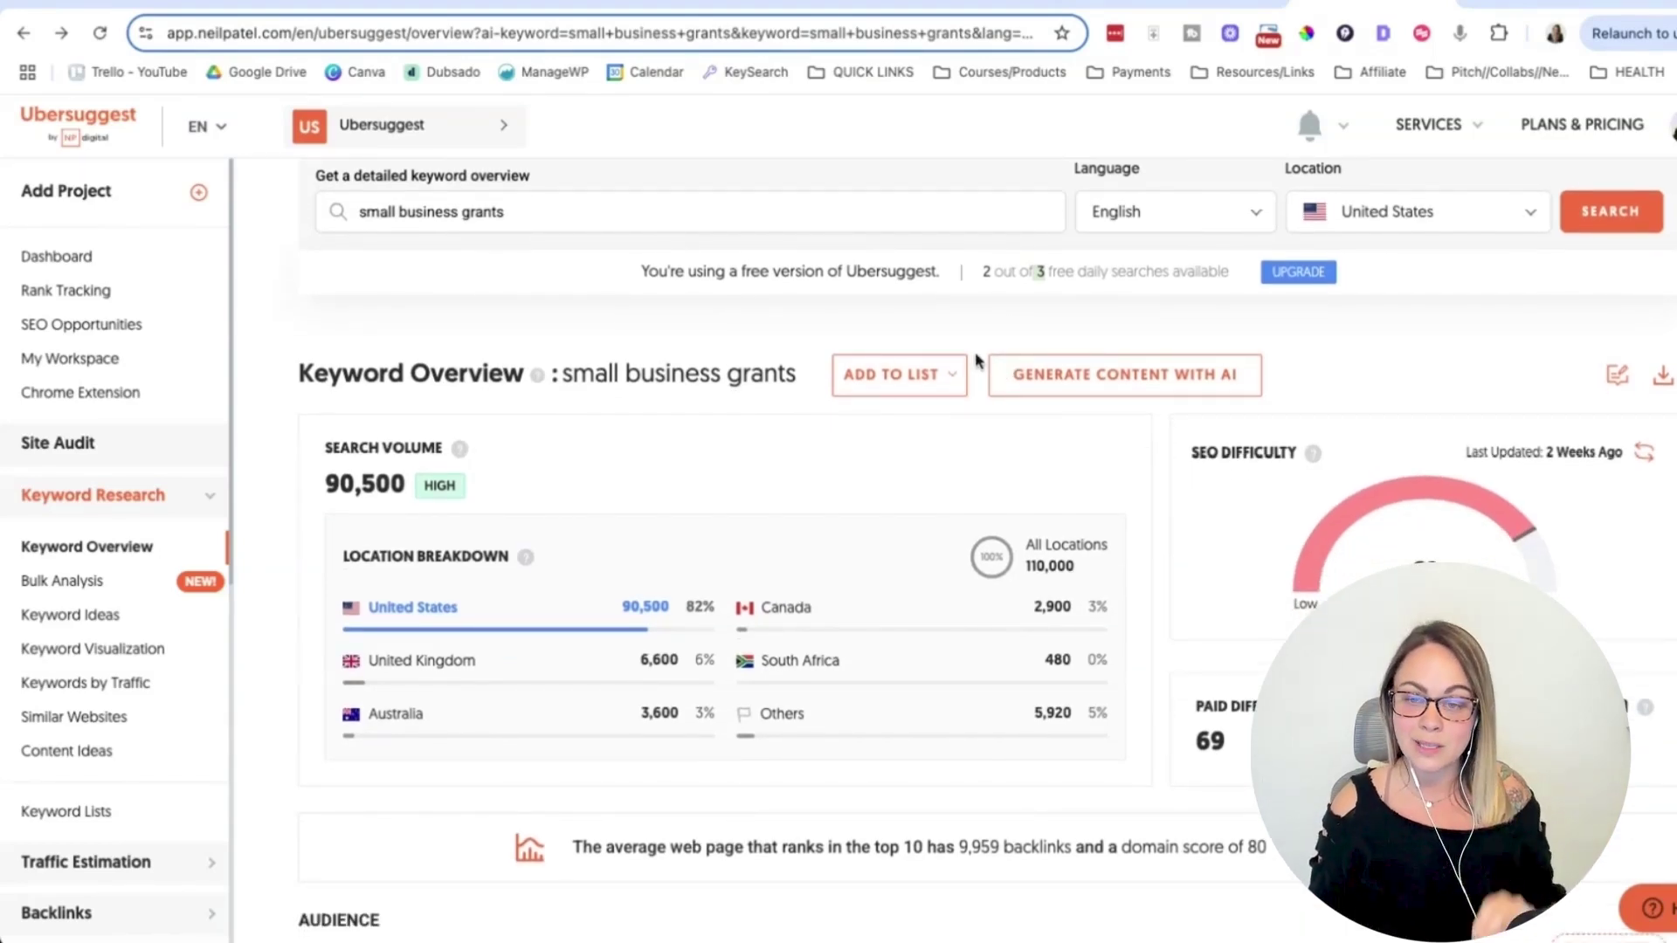
pyautogui.scroll(-10, 976, 360)
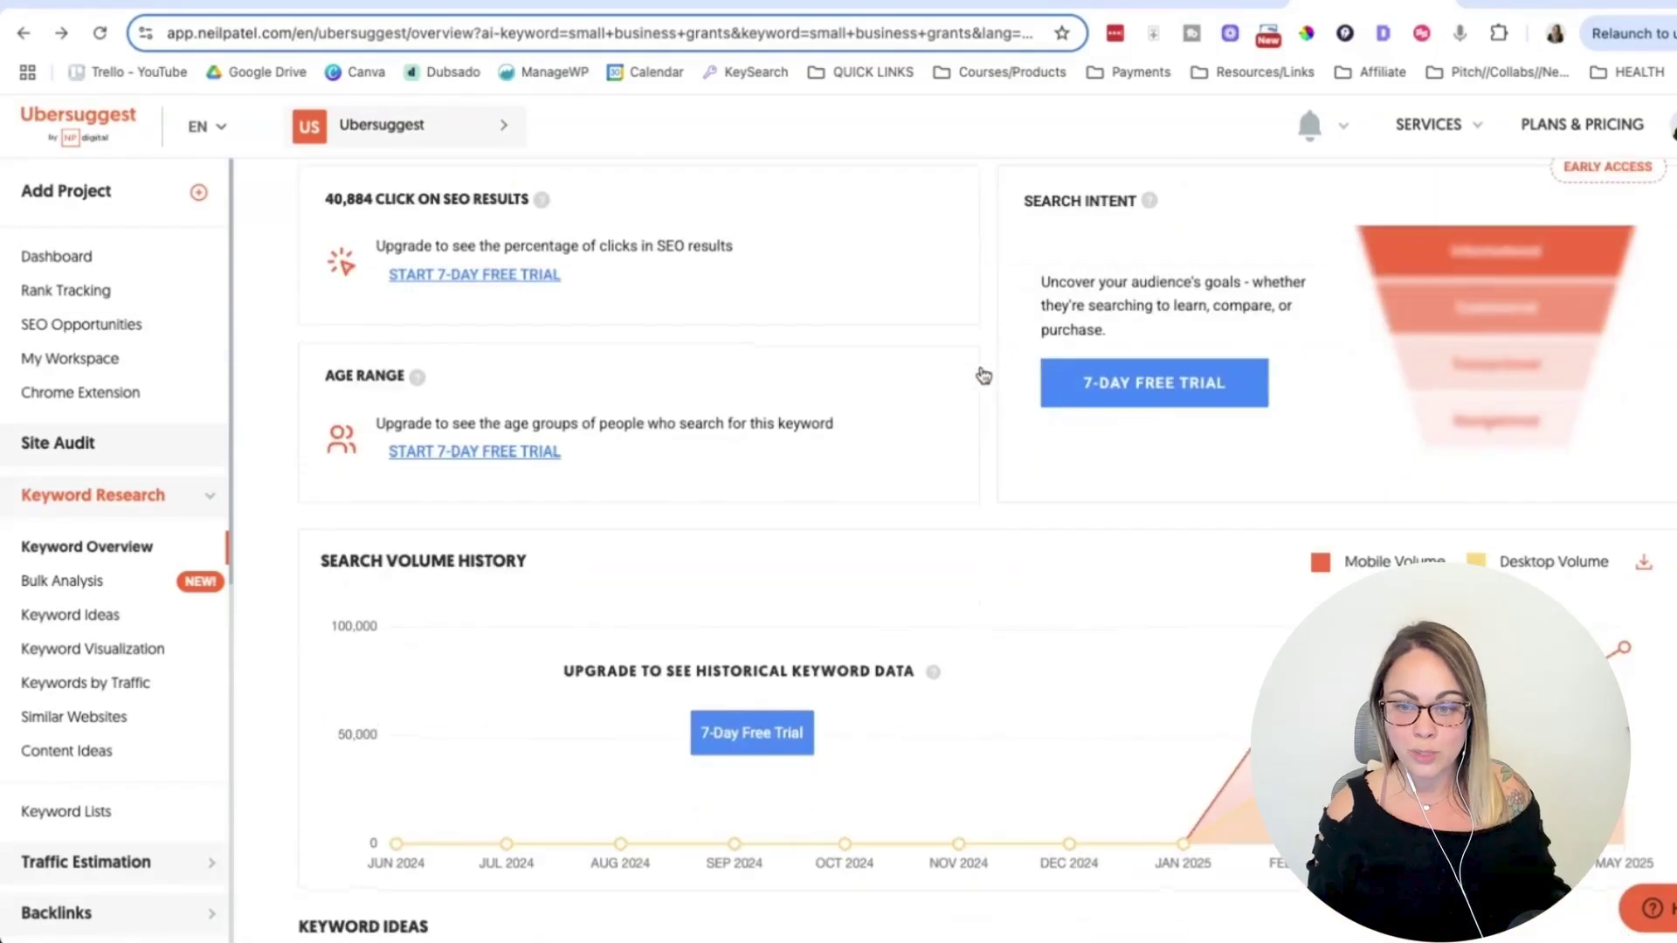
pyautogui.scroll(-5, 983, 376)
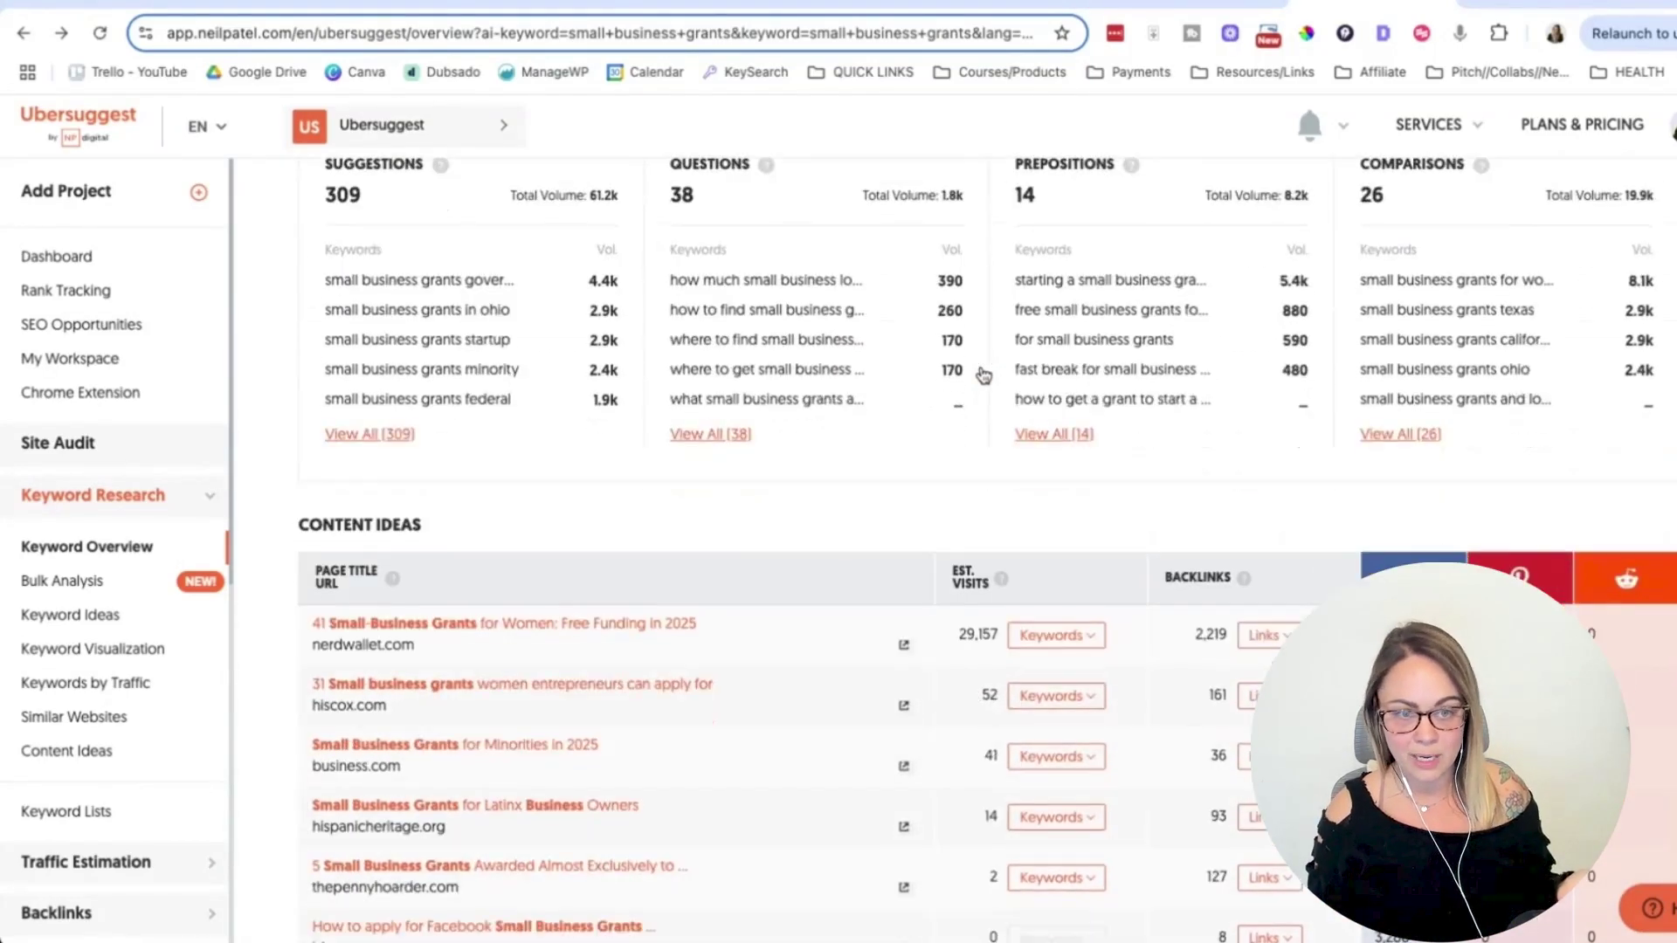
pyautogui.scroll(-1, 984, 376)
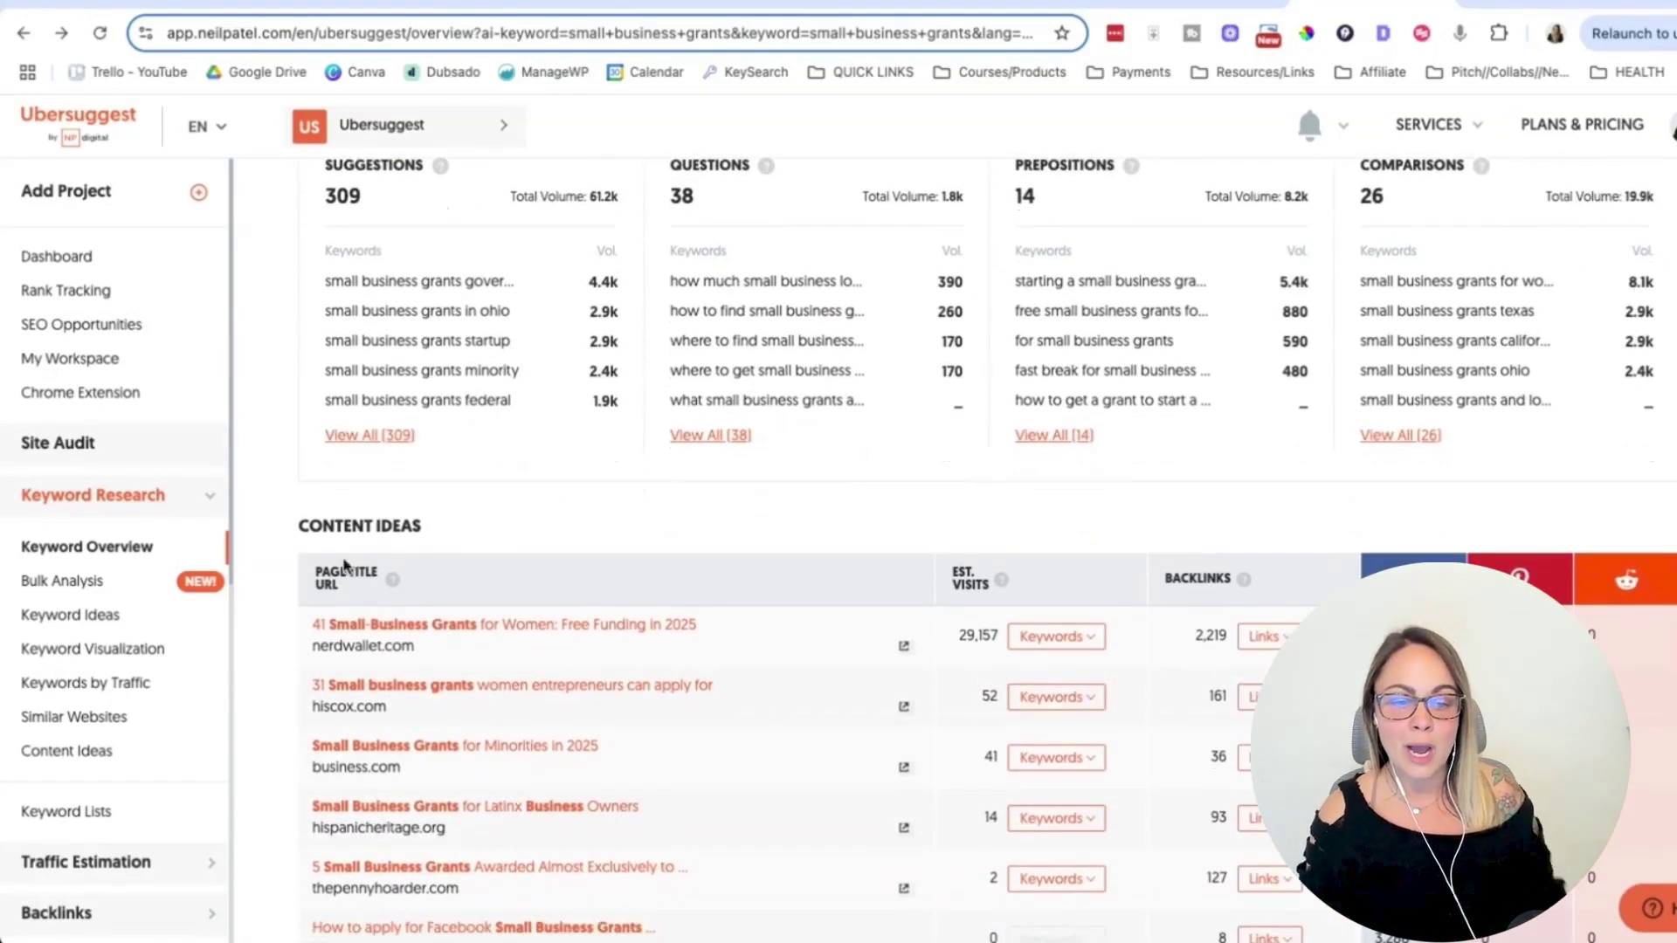
pyautogui.scroll(3, 450, 528)
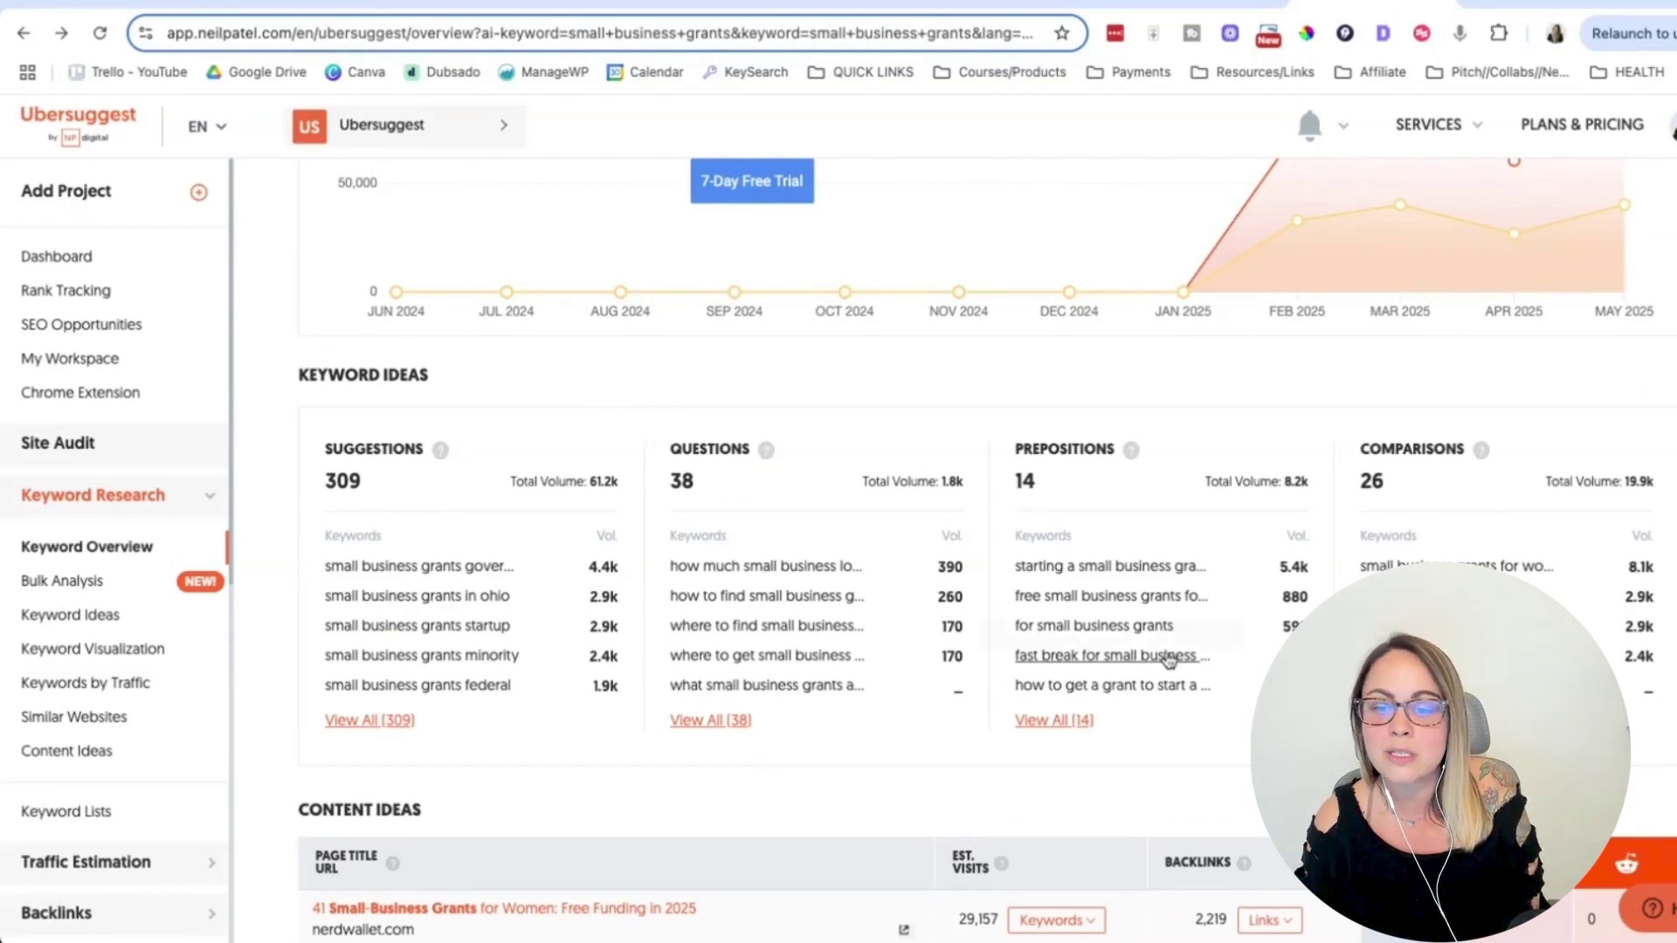
pyautogui.scroll(-2, 1092, 638)
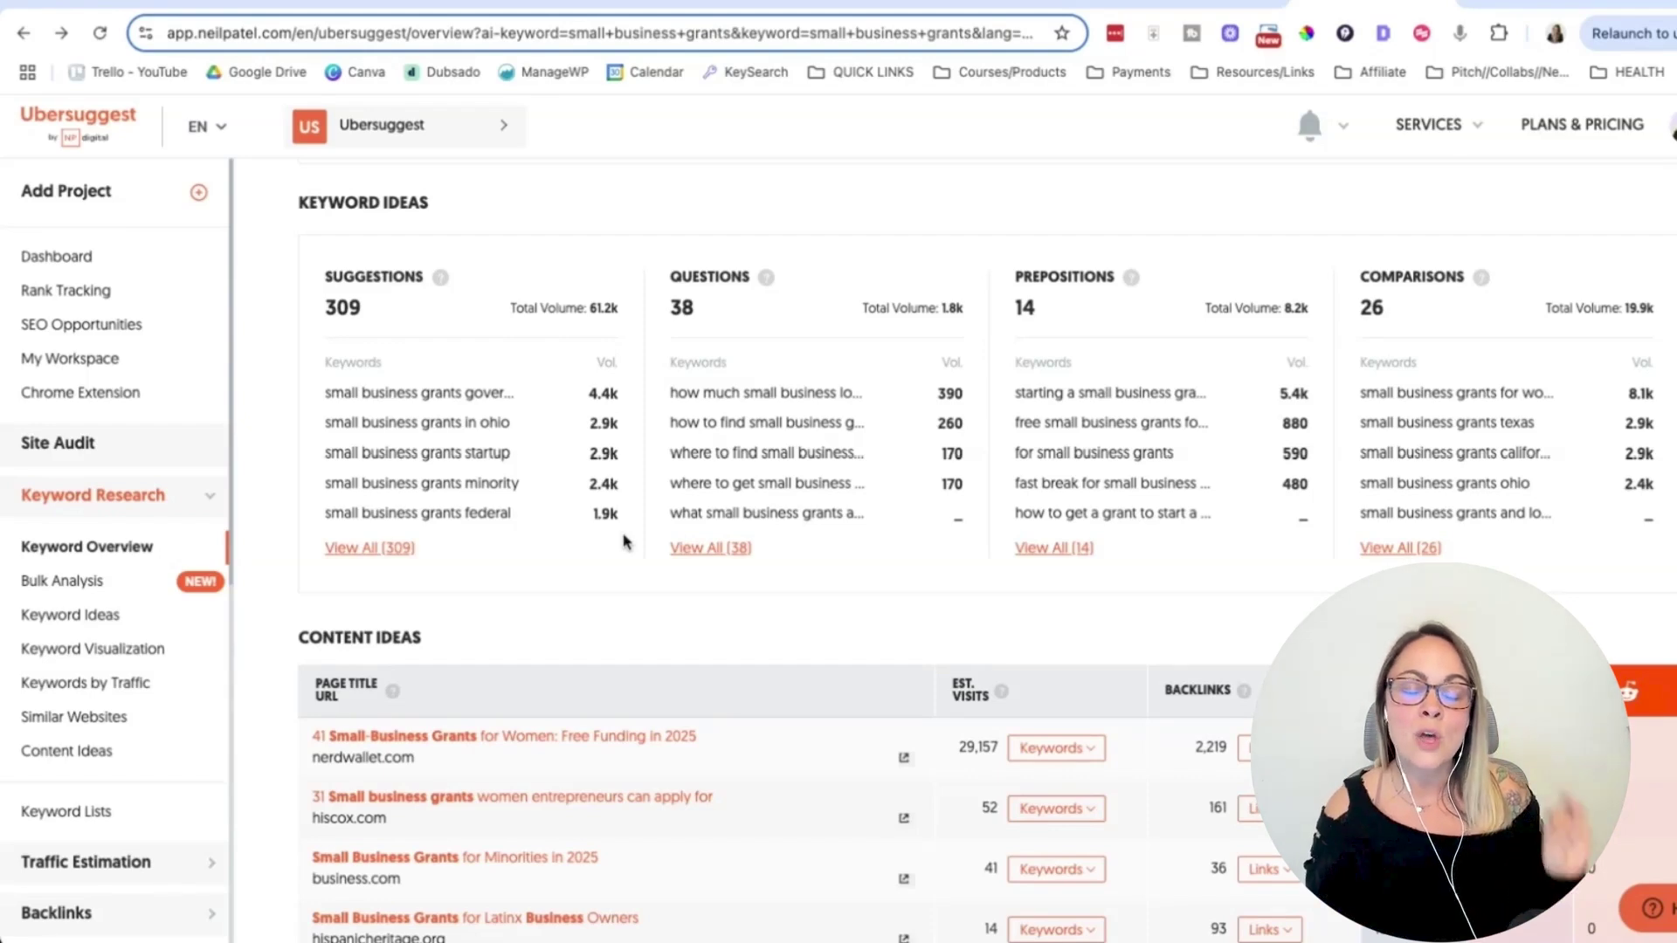
pyautogui.scroll(2, 756, 673)
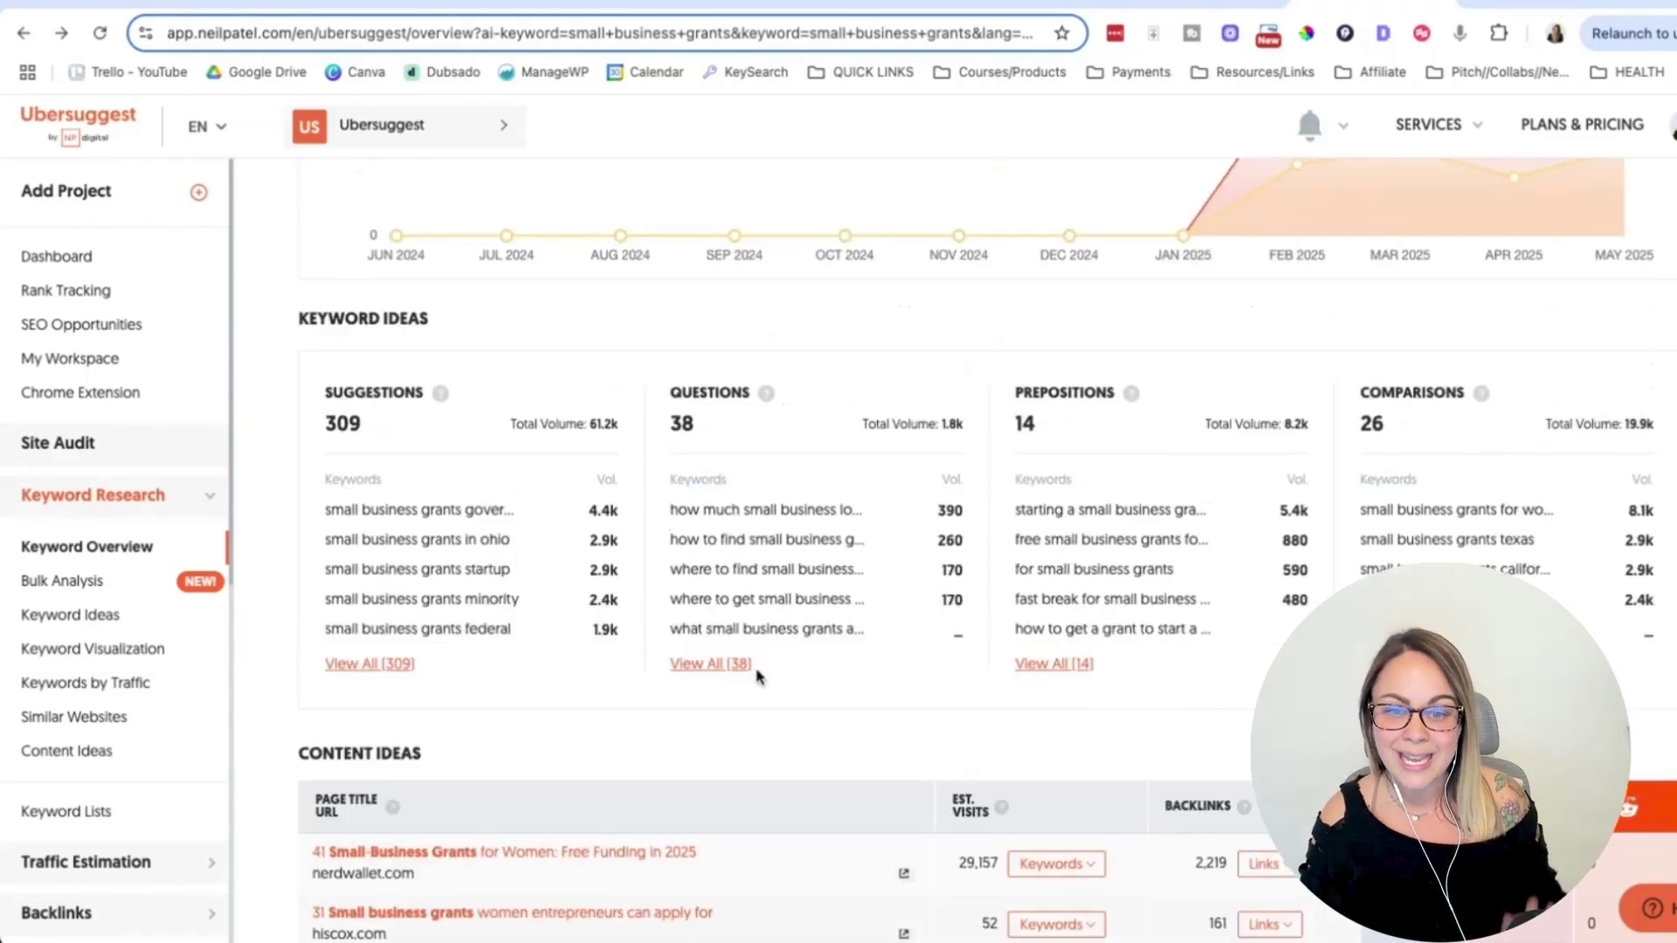
pyautogui.scroll(4, 772, 689)
pyautogui.scroll(-5, 760, 670)
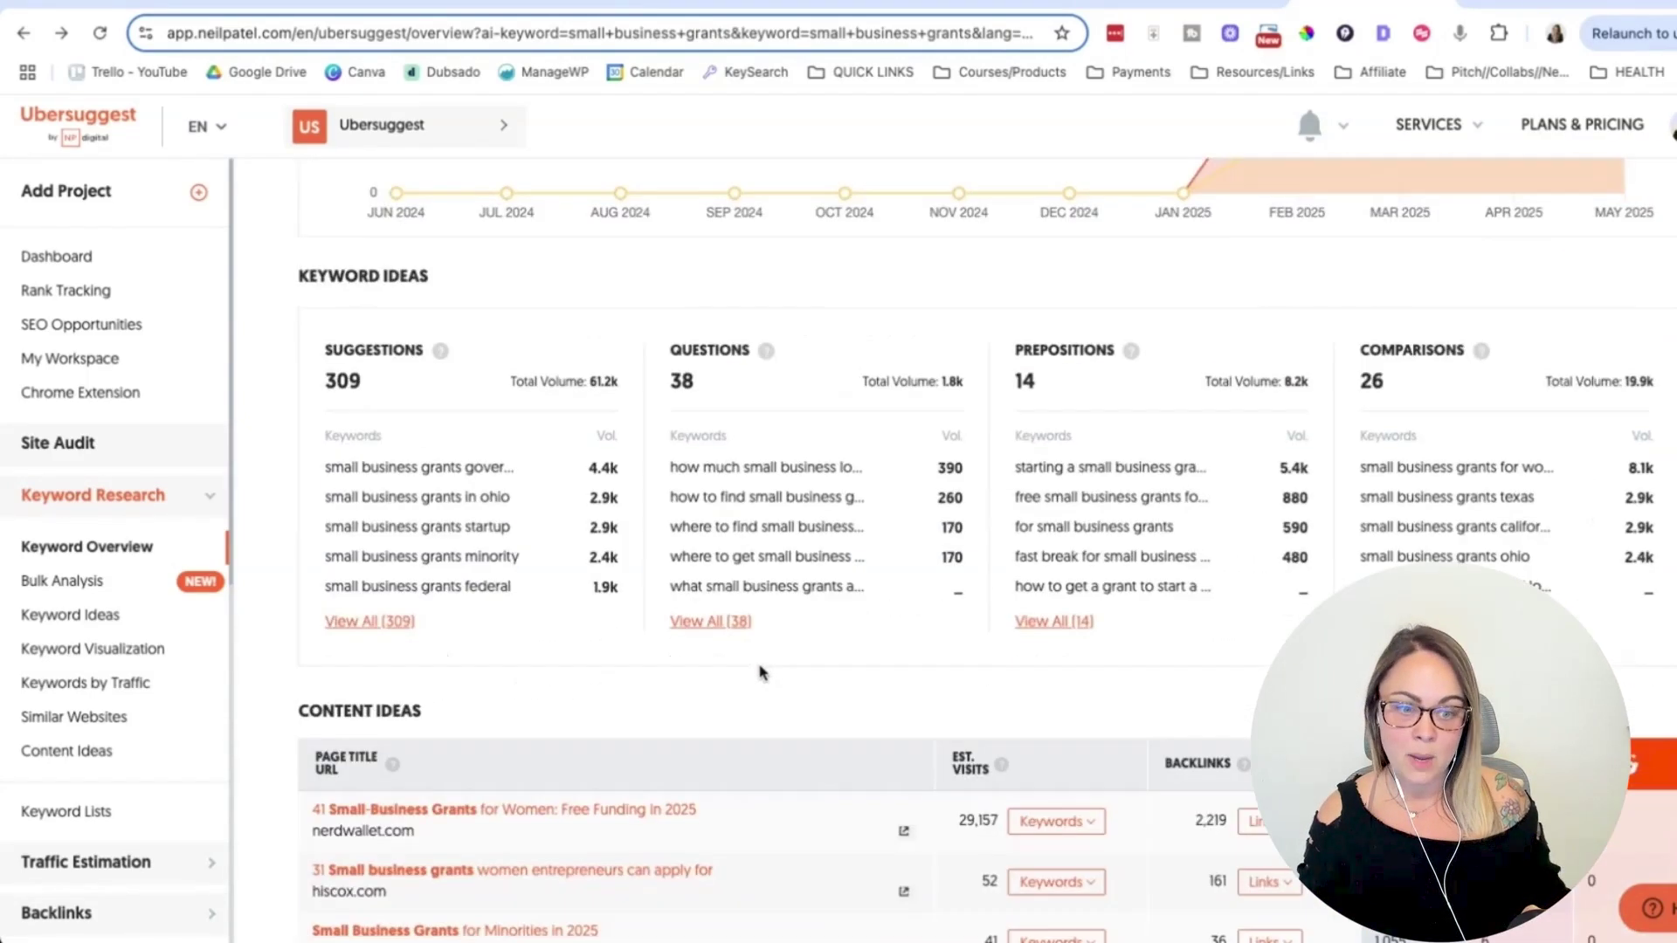
# Open the 55 keyword ideas for 'small business grants government' and scroll through them.
pyautogui.click(444, 468)
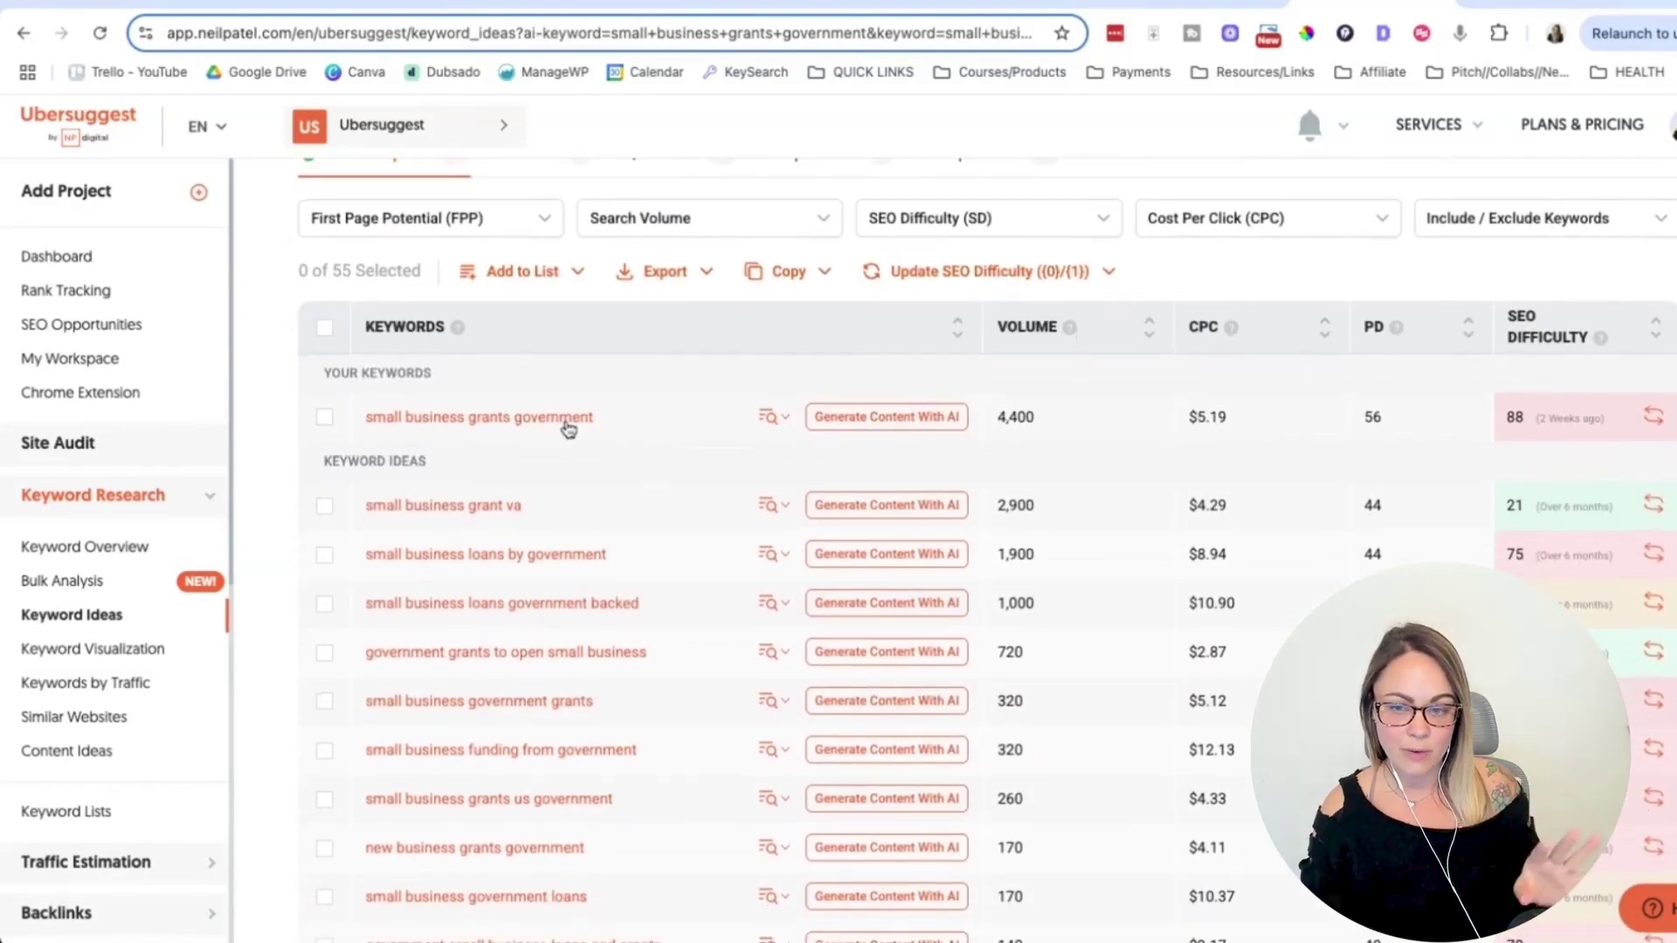
pyautogui.scroll(-3, 567, 427)
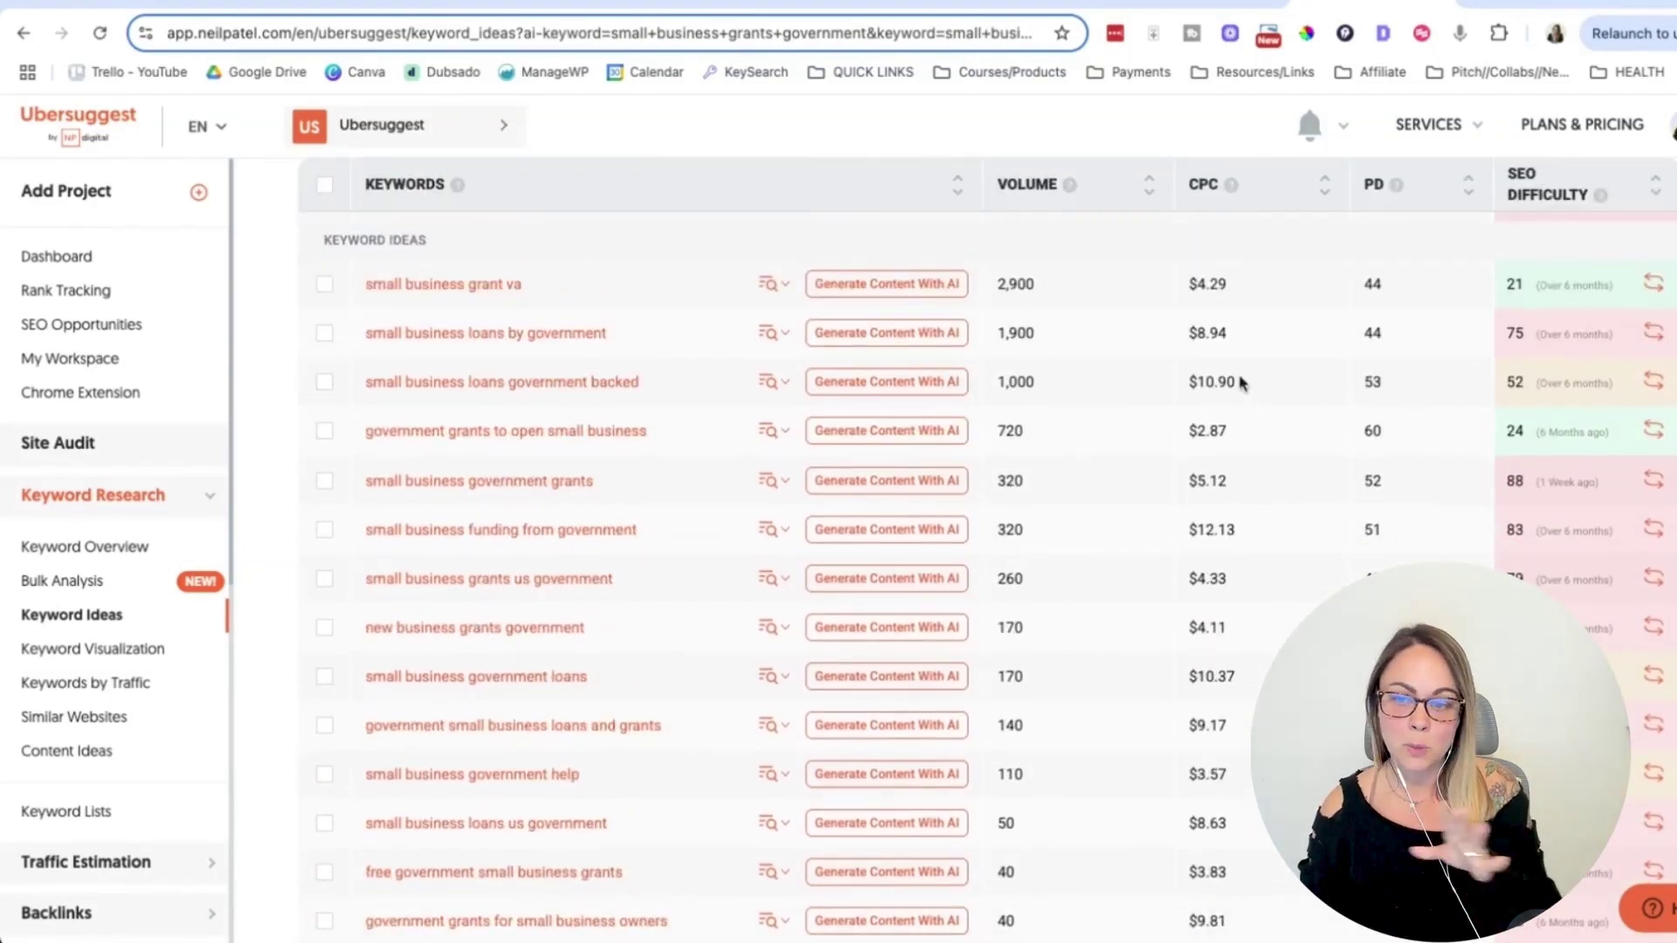
pyautogui.scroll(-1, 1240, 386)
pyautogui.scroll(-1, 1276, 420)
pyautogui.scroll(-4, 1293, 447)
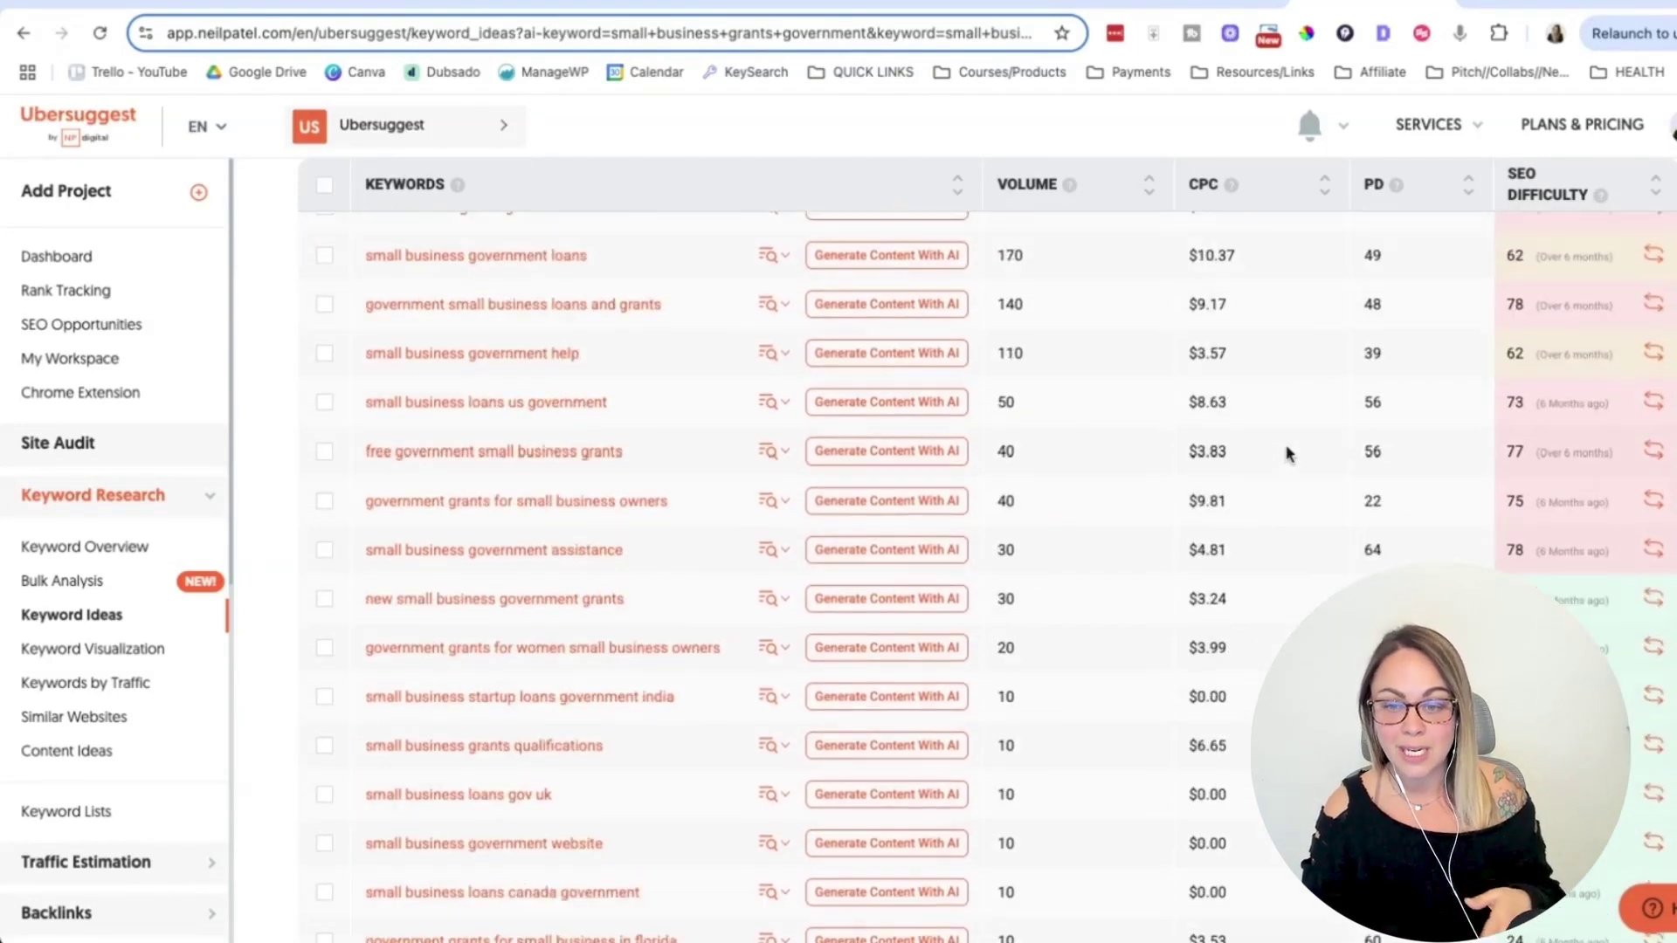
pyautogui.scroll(10, 1284, 454)
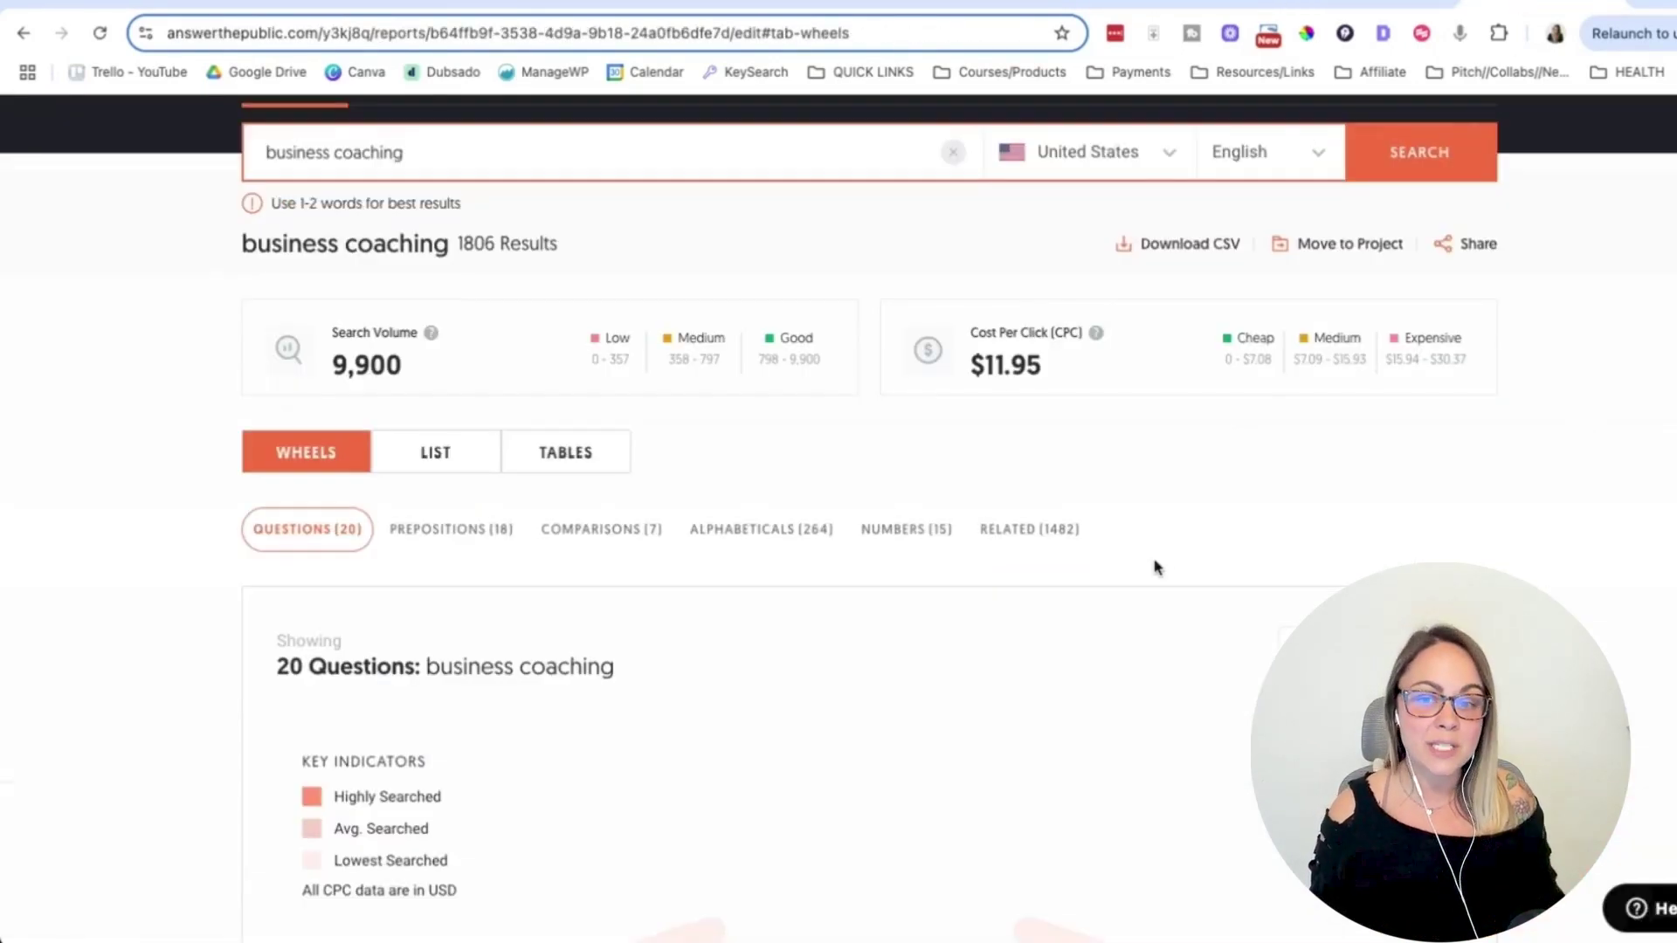
pyautogui.scroll(2, 1153, 565)
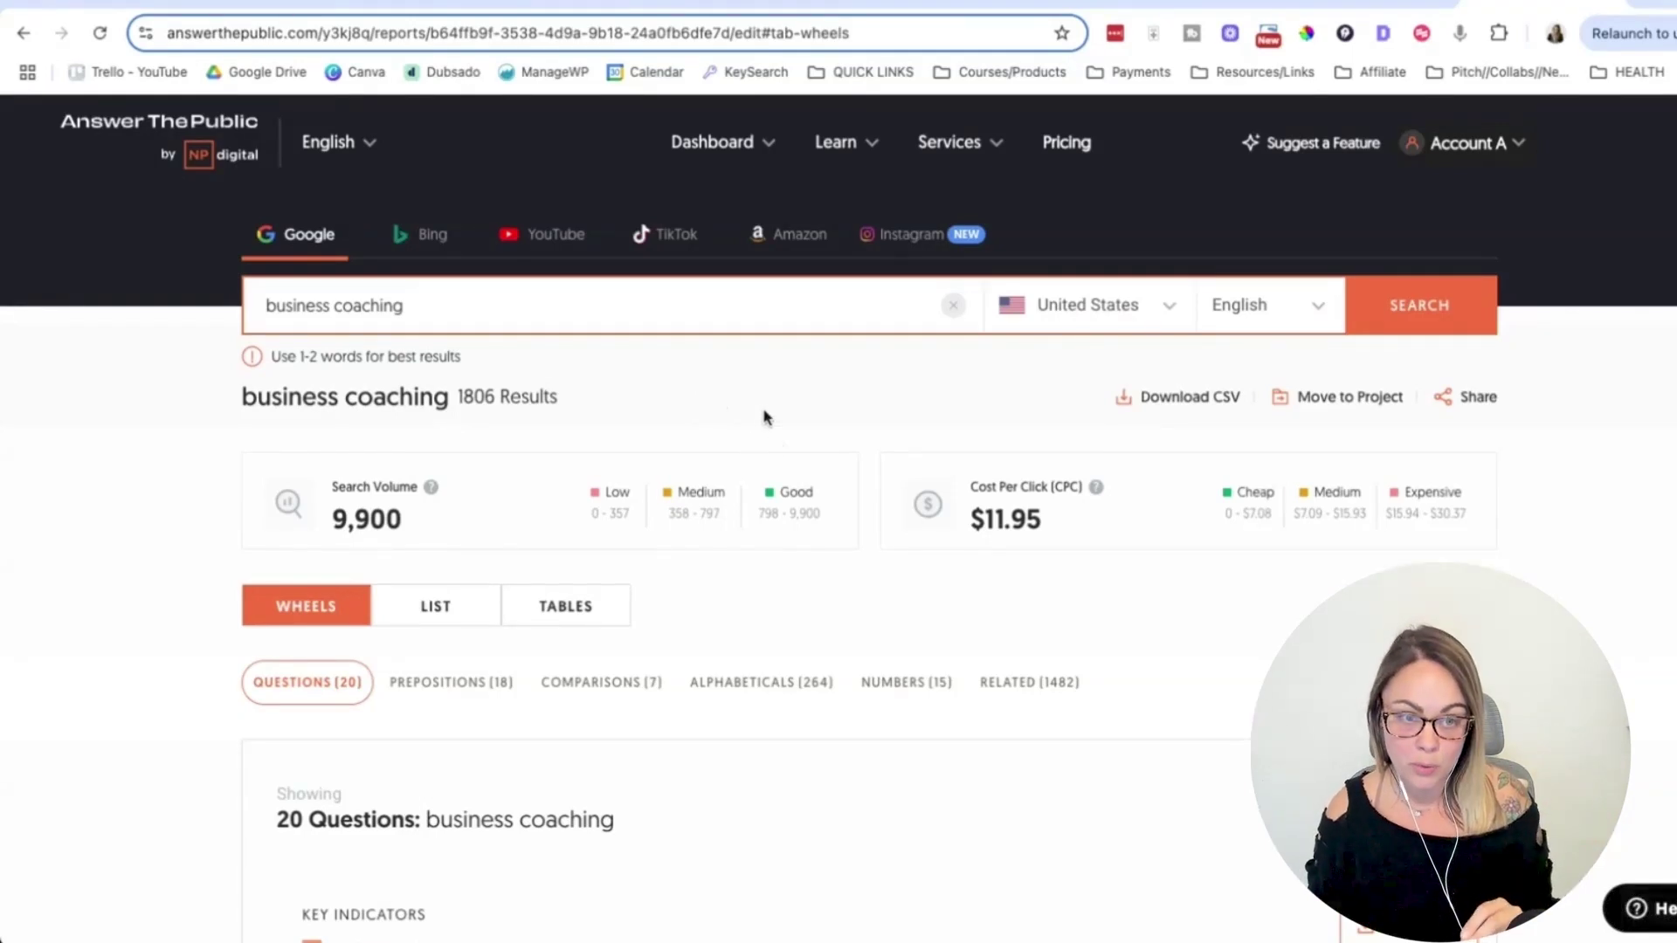
# Select the 'business coaching' query and scroll through its 20-question wheel.
pyautogui.moveTo(407, 305); pyautogui.dragTo(244, 297)
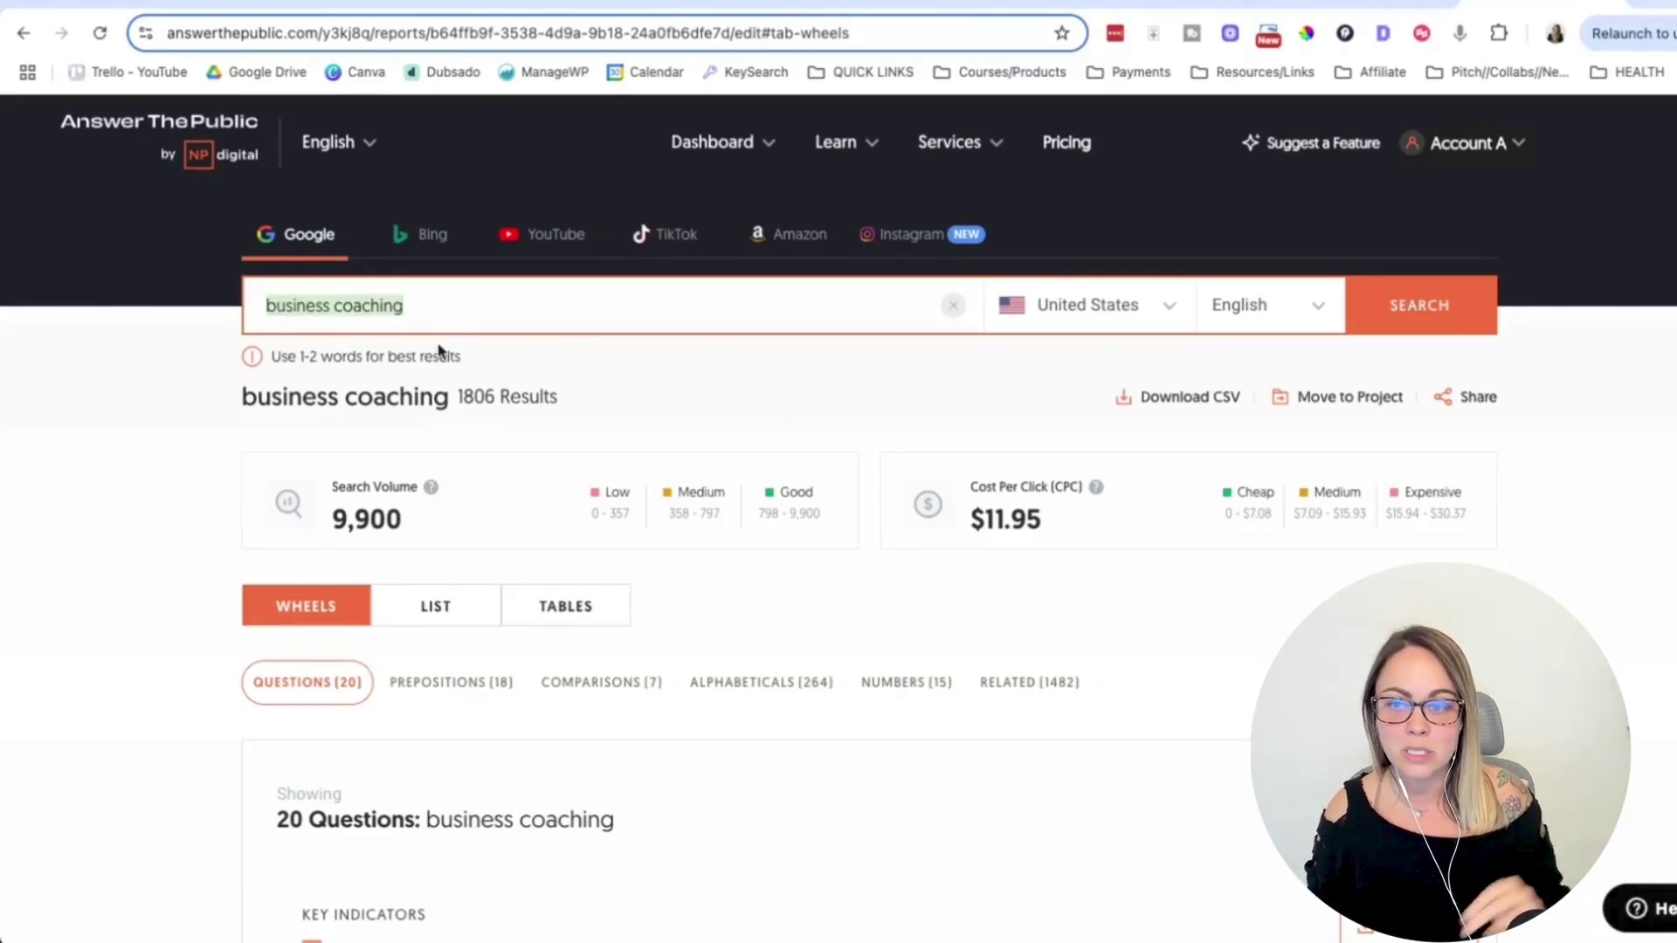
pyautogui.scroll(-8, 1091, 447)
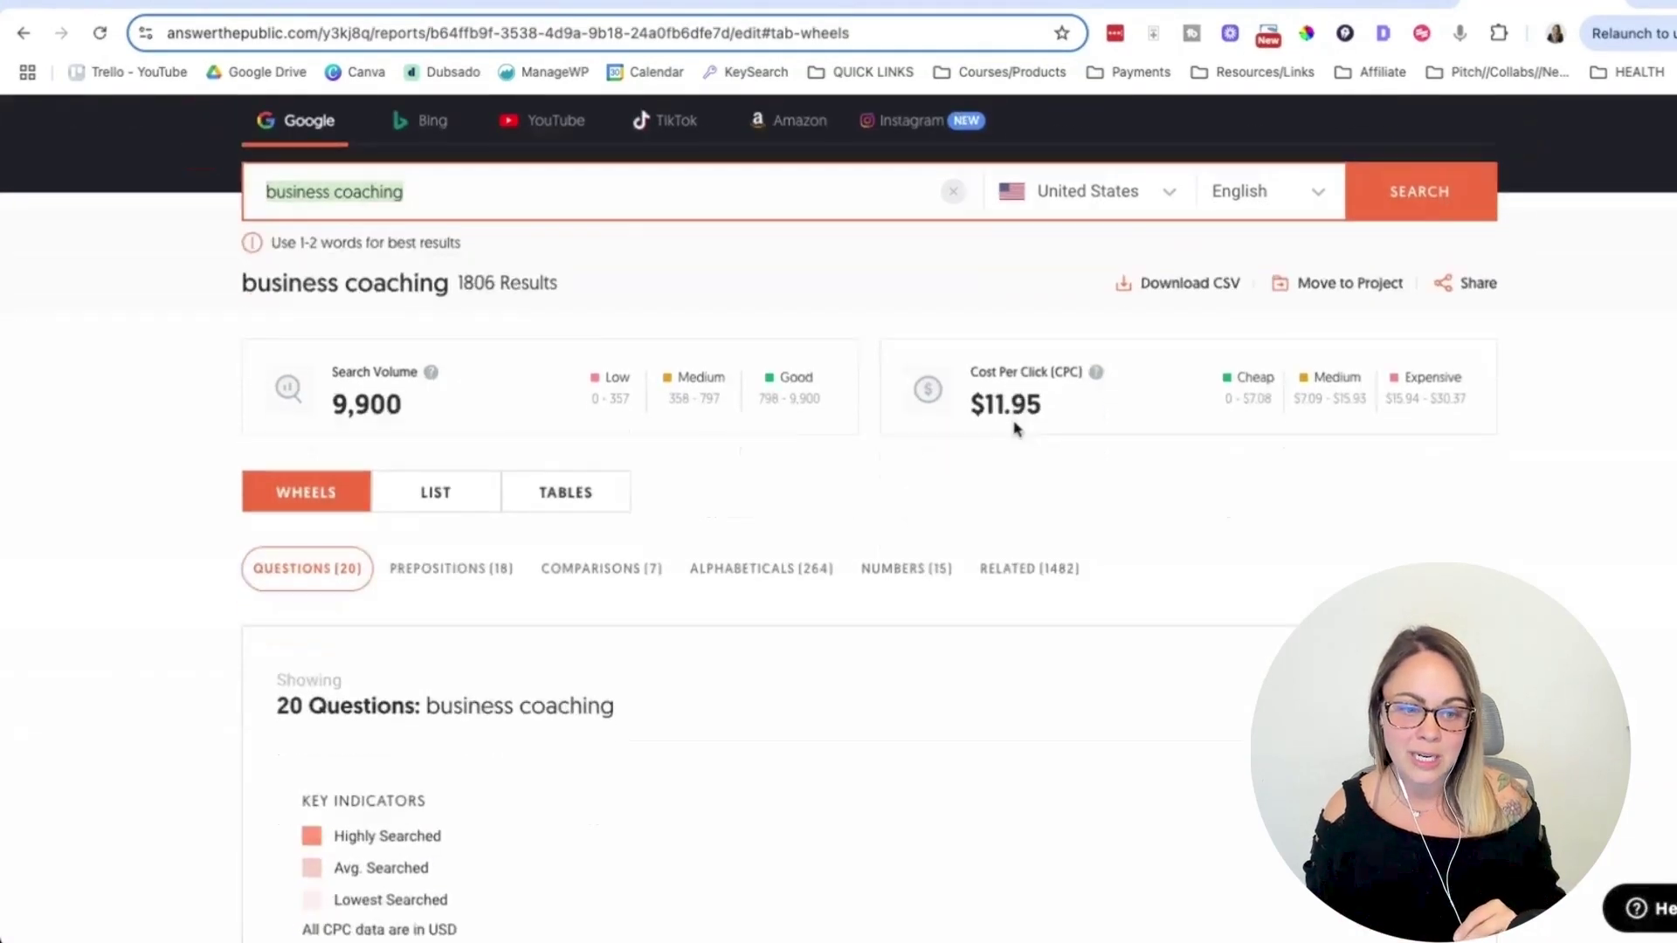
pyautogui.scroll(-3, 1126, 480)
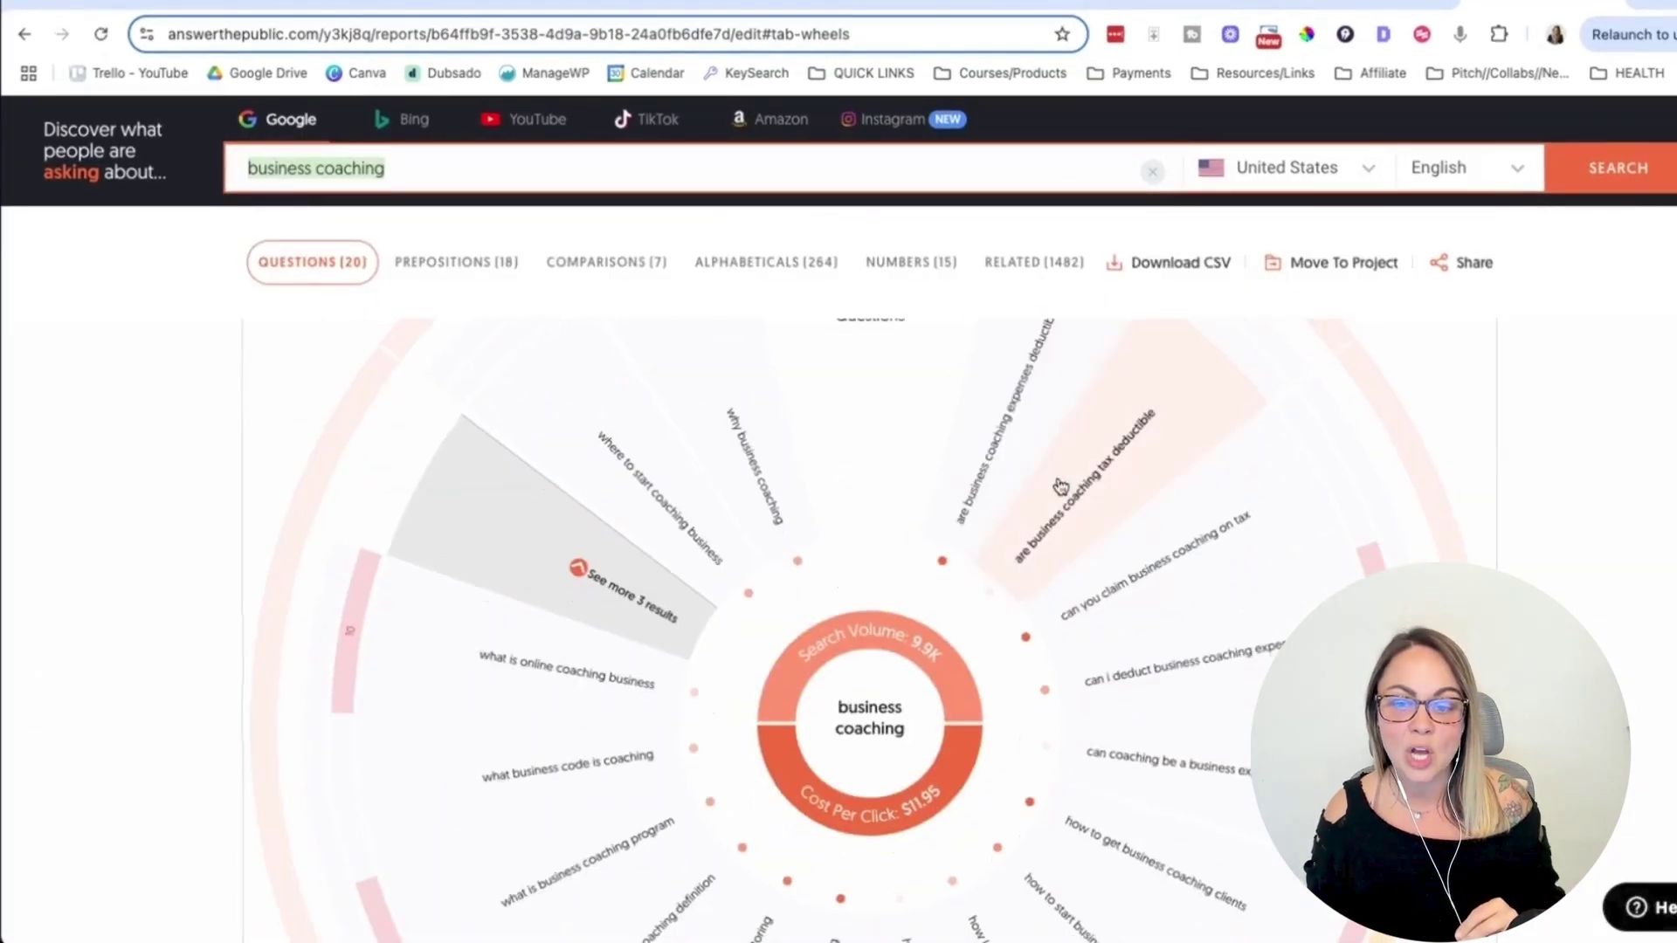
pyautogui.scroll(-2, 1149, 635)
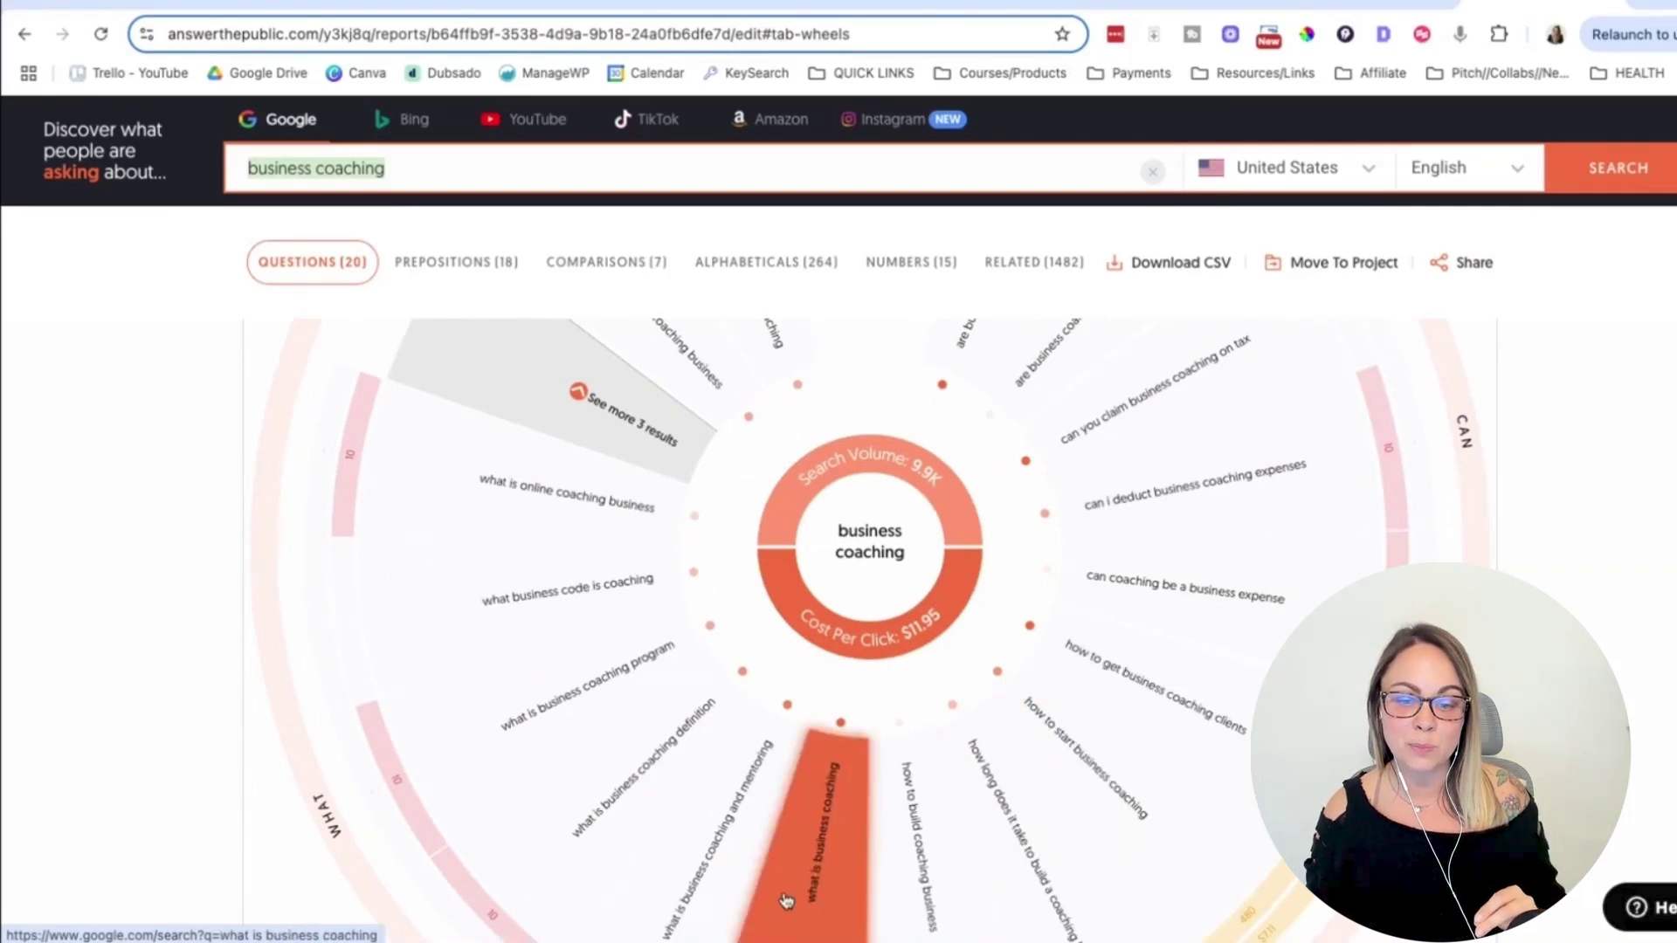
pyautogui.scroll(2, 543, 603)
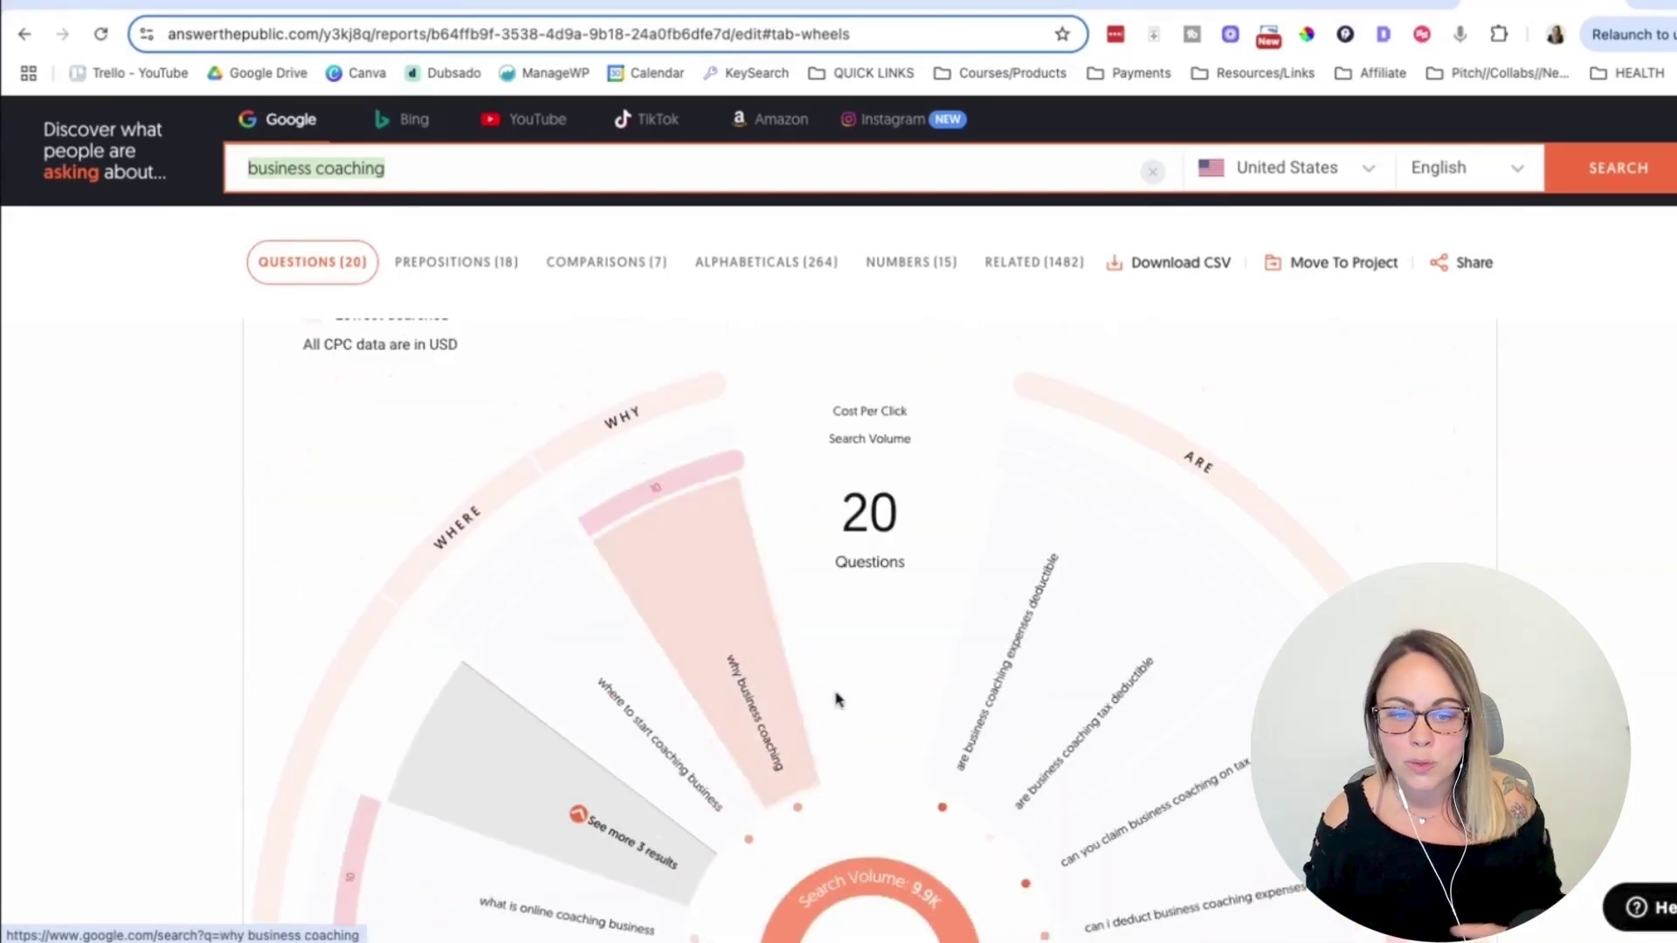
pyautogui.scroll(2, 1011, 727)
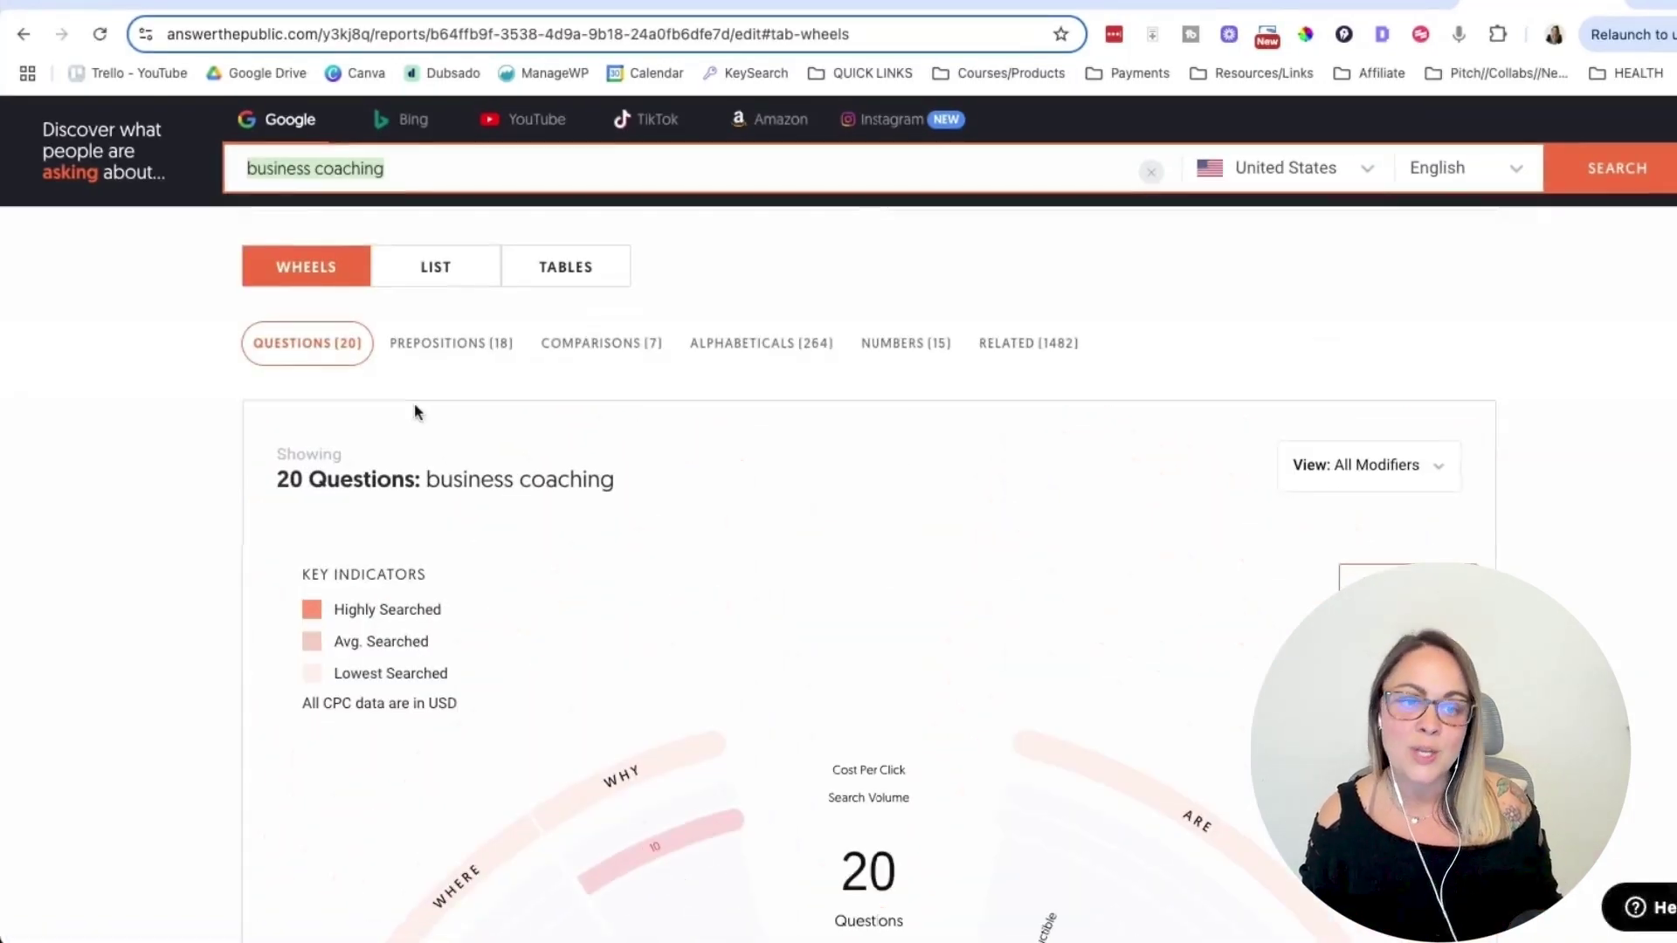
# Show the business coaching questions as a list with volume and CPC, then go to SE Ranking's plans.
pyautogui.click(437, 269)
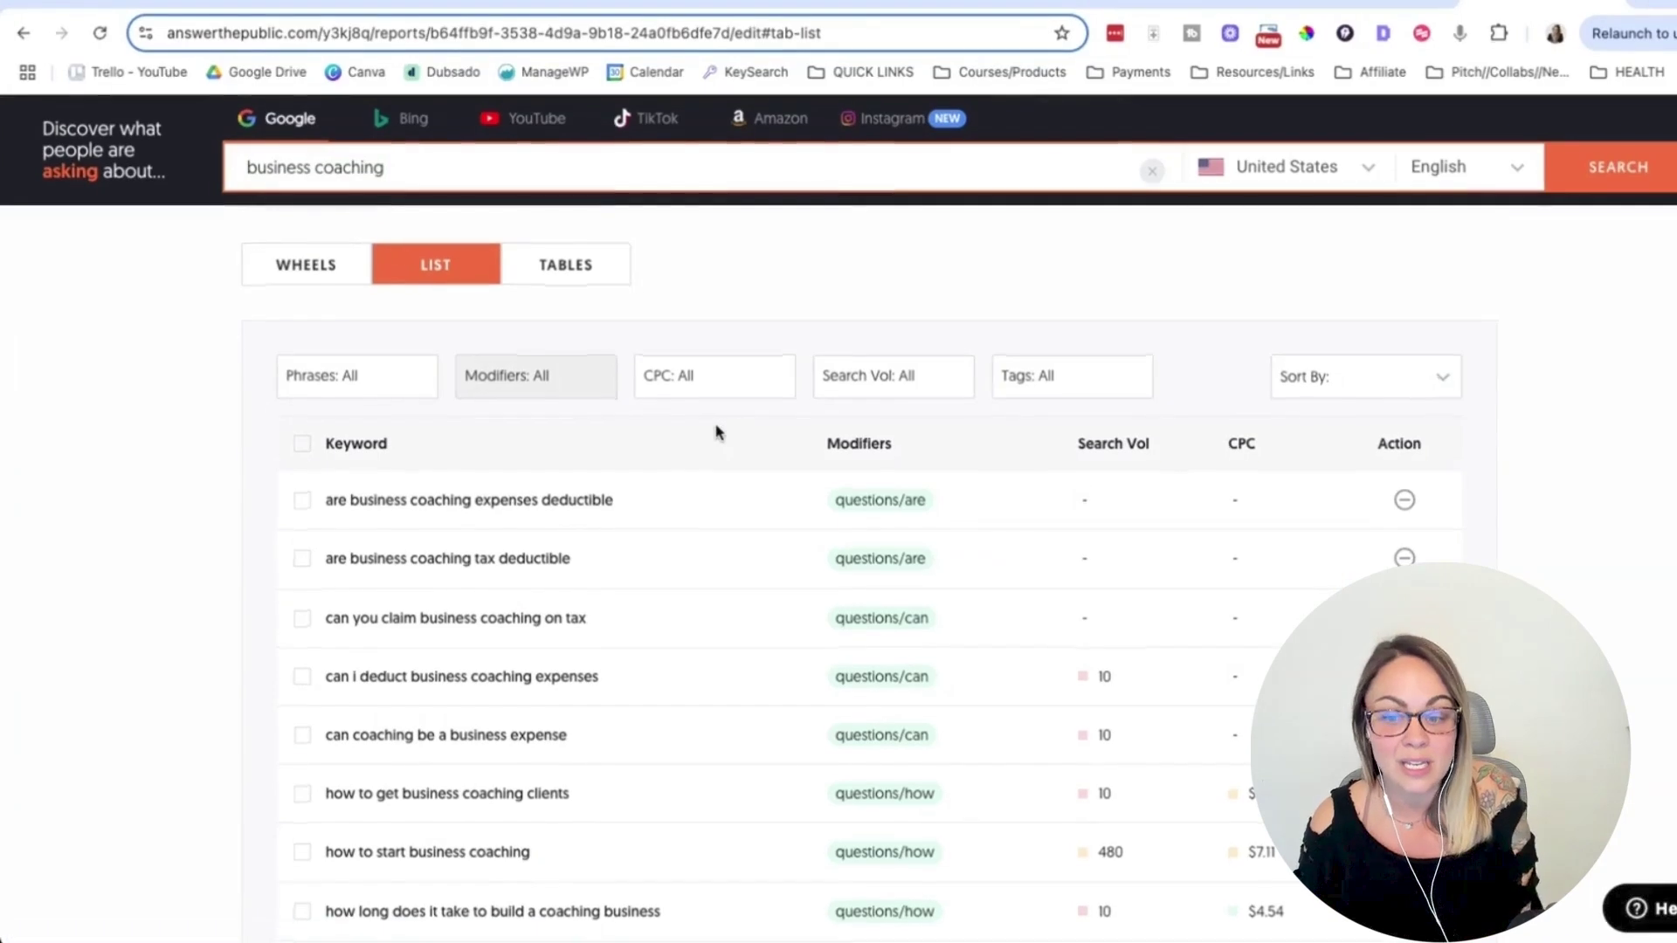
pyautogui.scroll(-1, 719, 434)
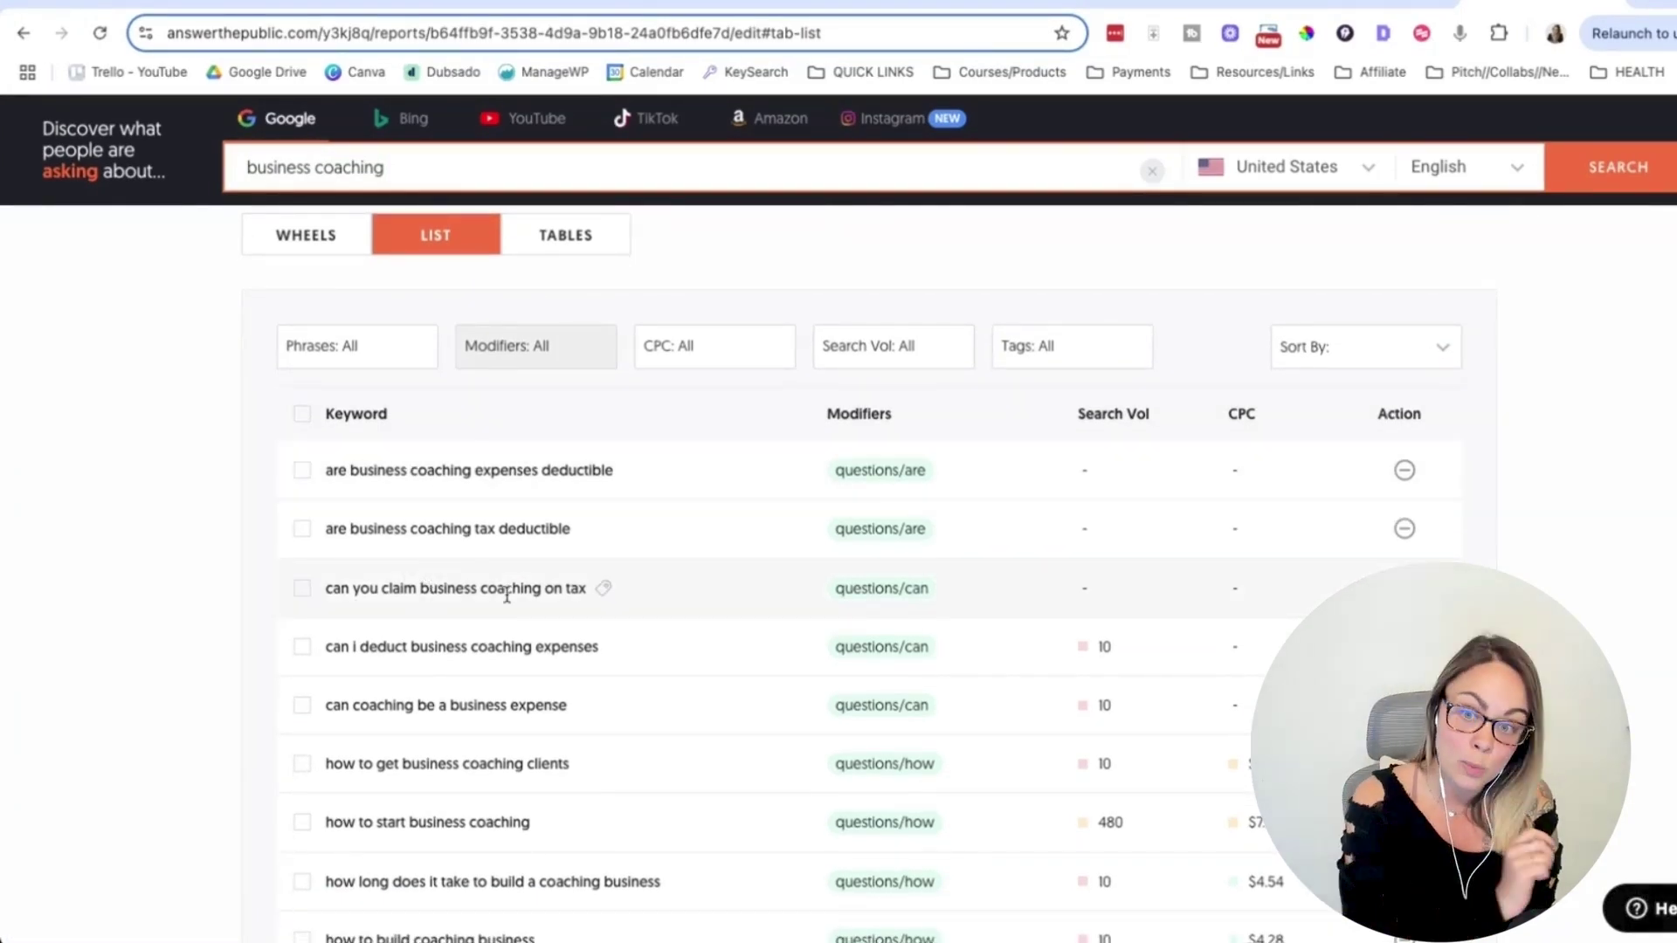
pyautogui.scroll(-1, 1097, 553)
pyautogui.scroll(-1, 1098, 554)
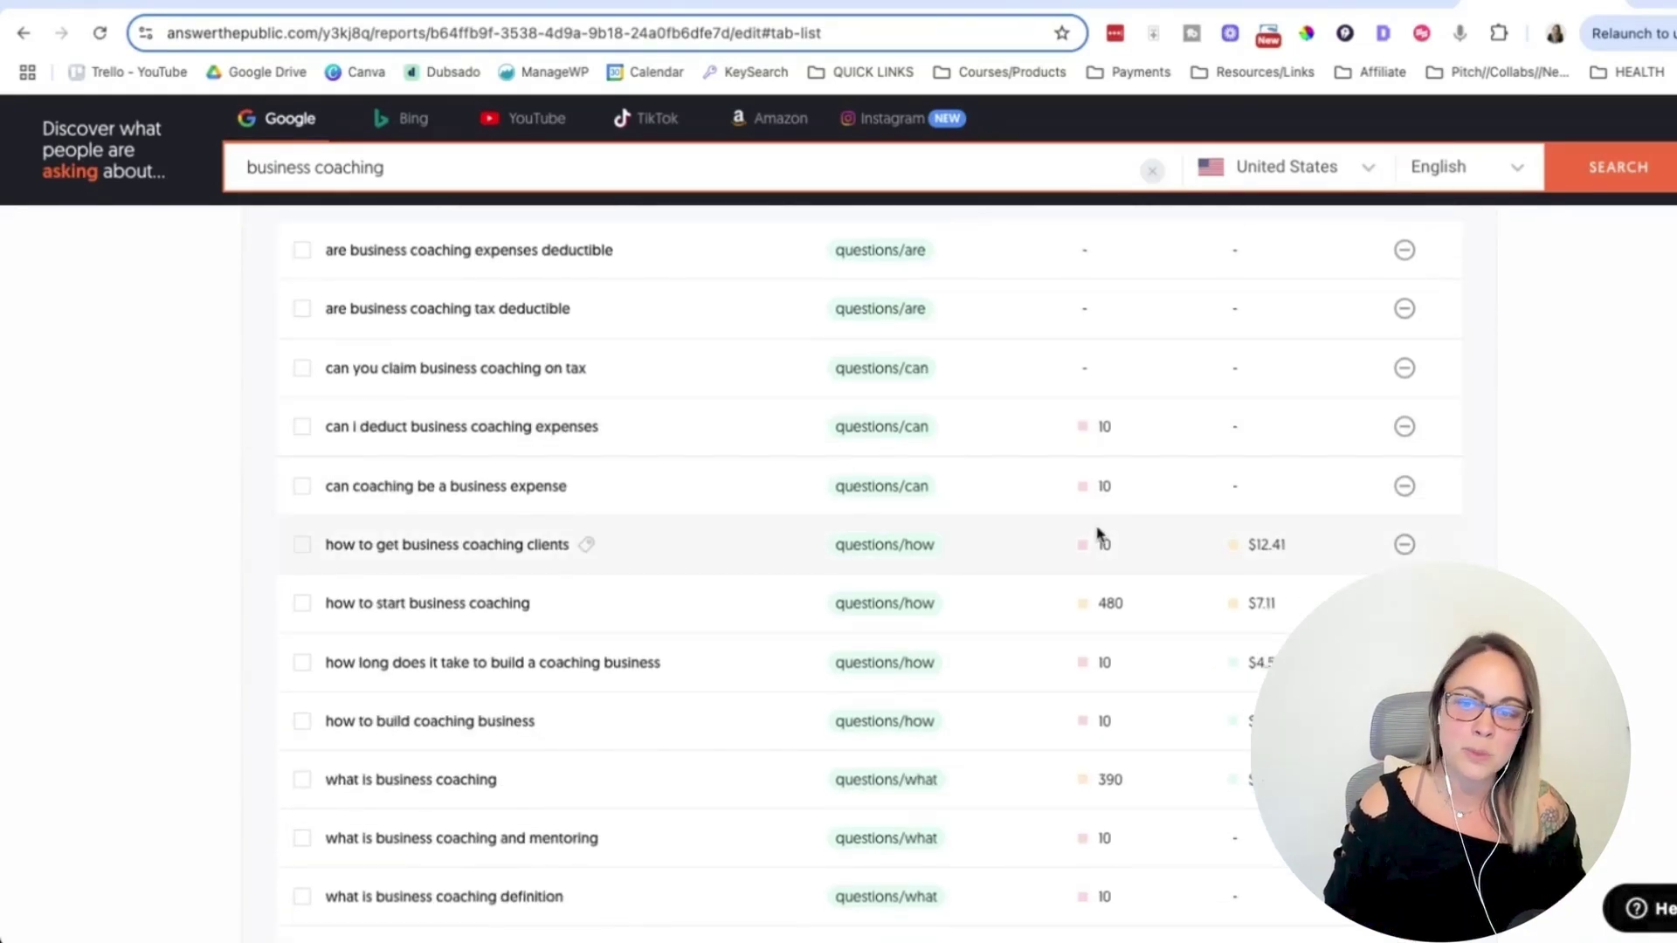
pyautogui.scroll(-2, 1097, 533)
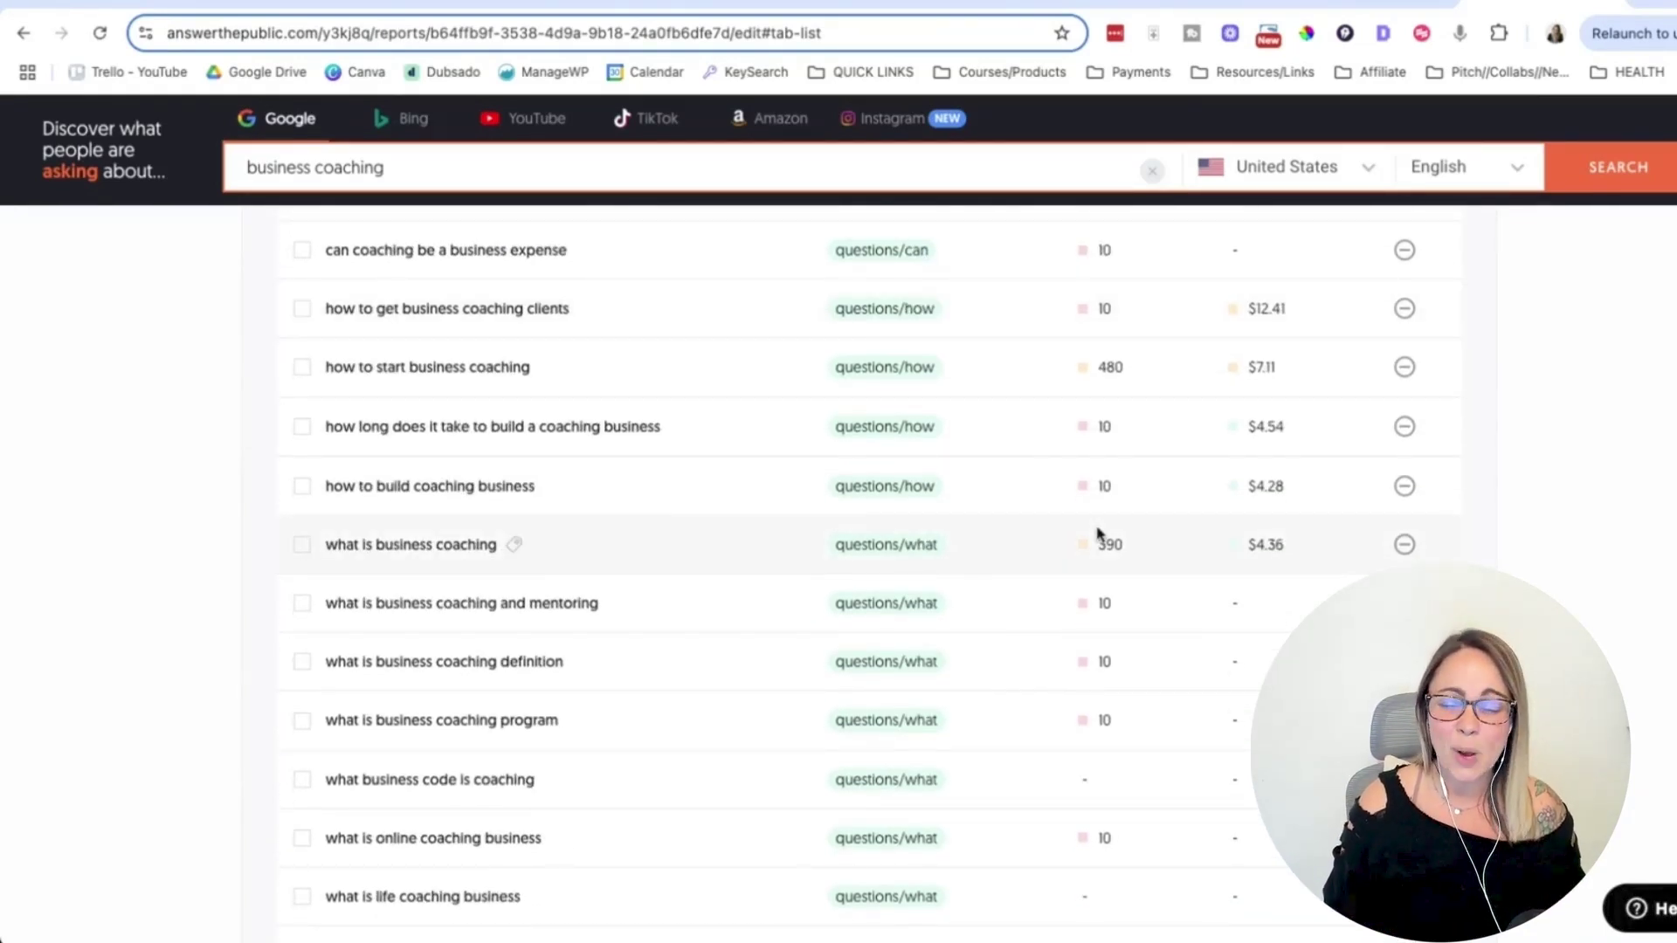
pyautogui.click(1032, 7)
# Glance at SEMrush's real estate photography questions, then return to AnswerThePublic's business coaching list.
pyautogui.click(832, 7)
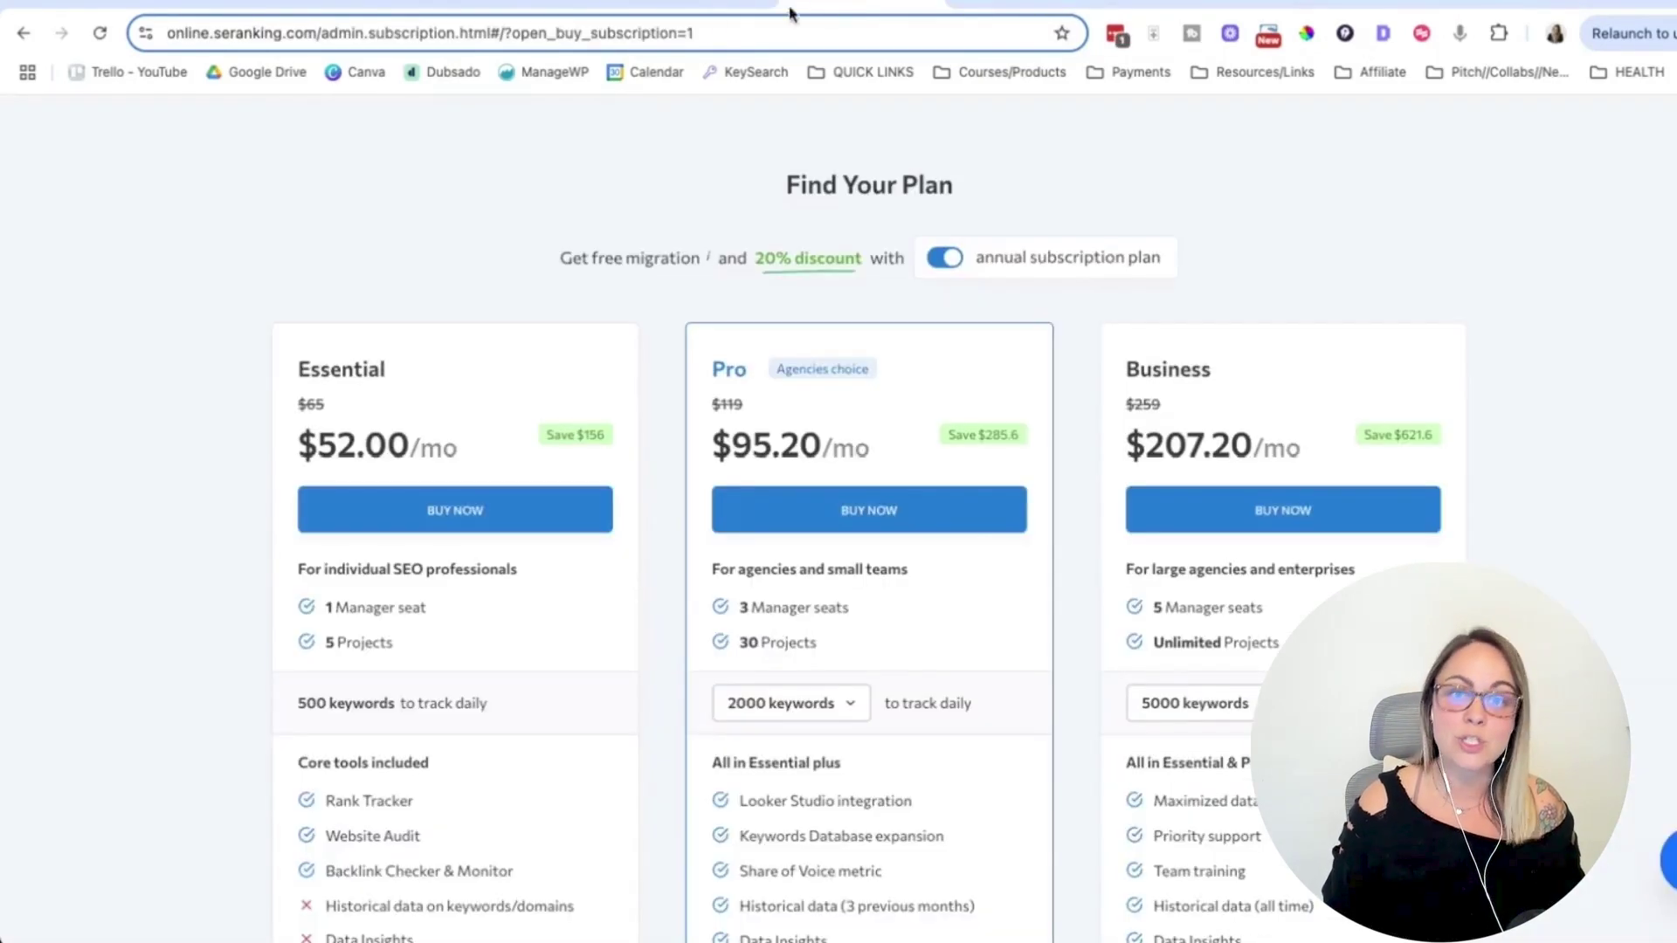
pyautogui.click(262, 7)
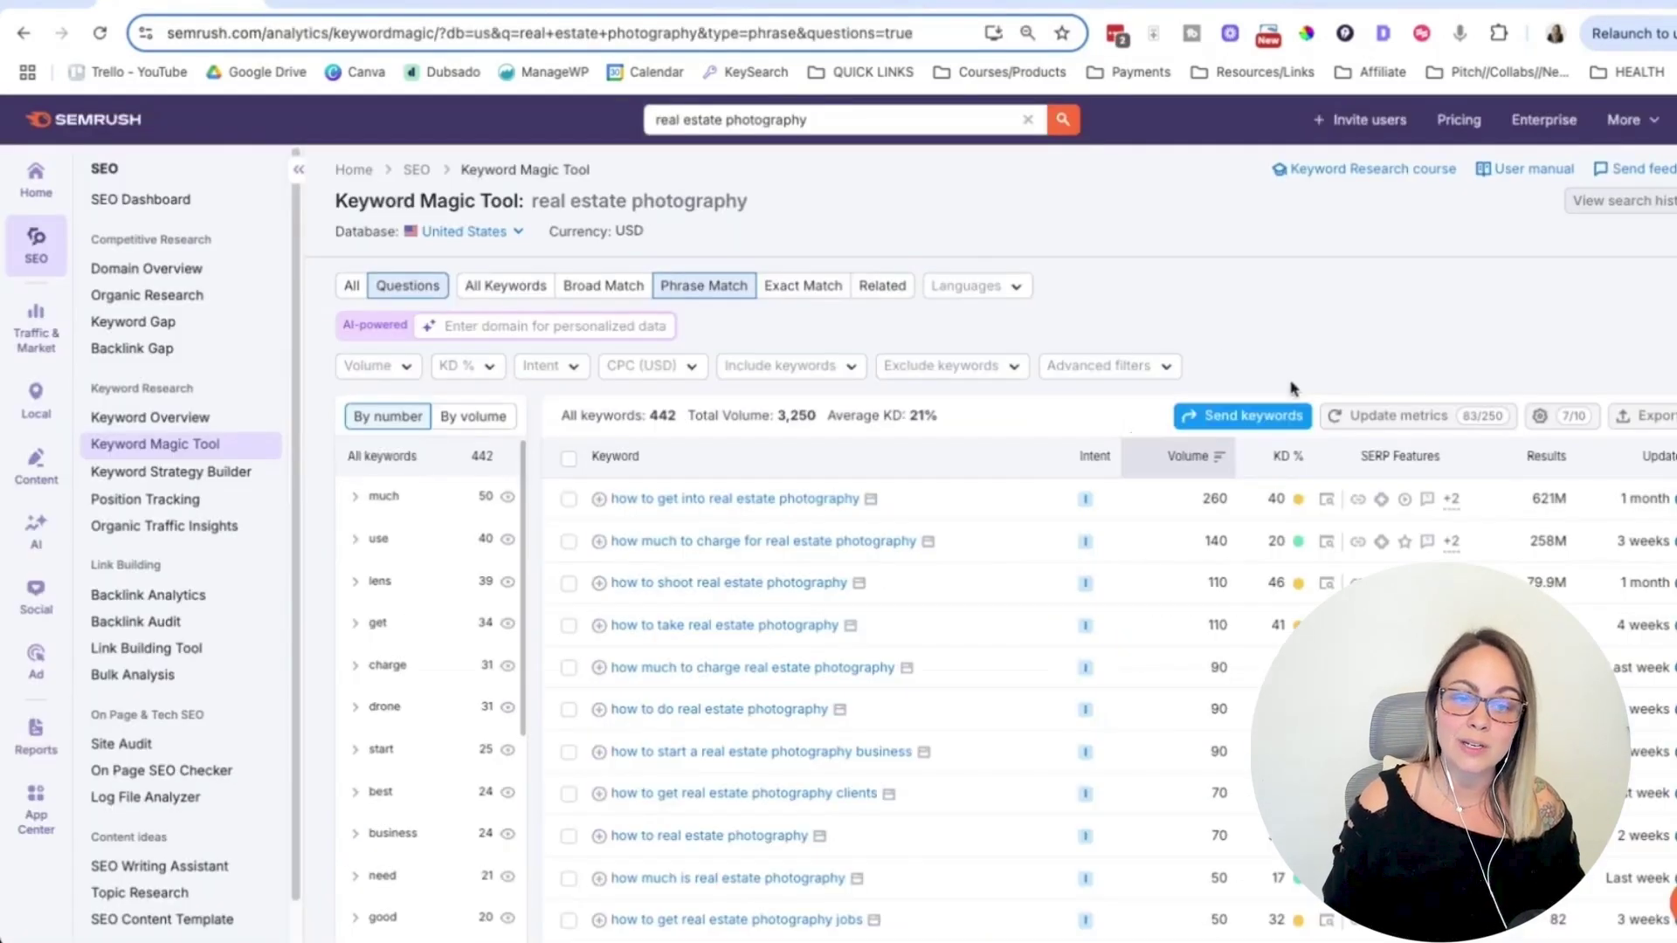
pyautogui.click(1530, 7)
pyautogui.scroll(10, 1542, 398)
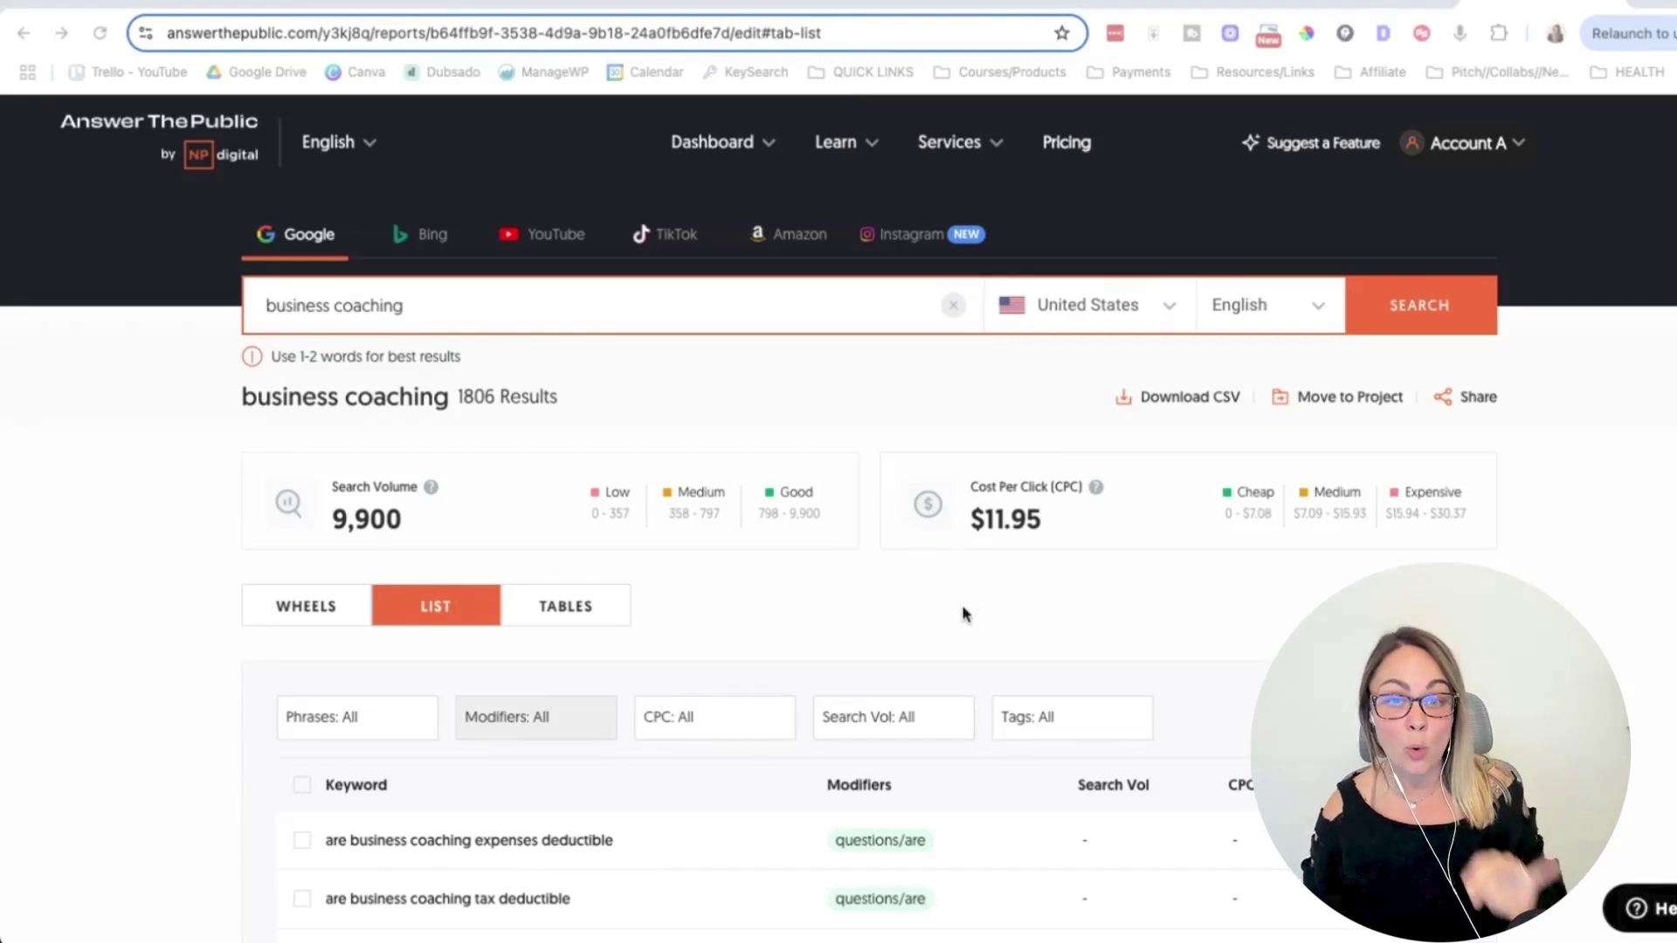
# Scroll down the AnswerThePublic business coaching List view and back up to review it.
pyautogui.scroll(-5, 965, 614)
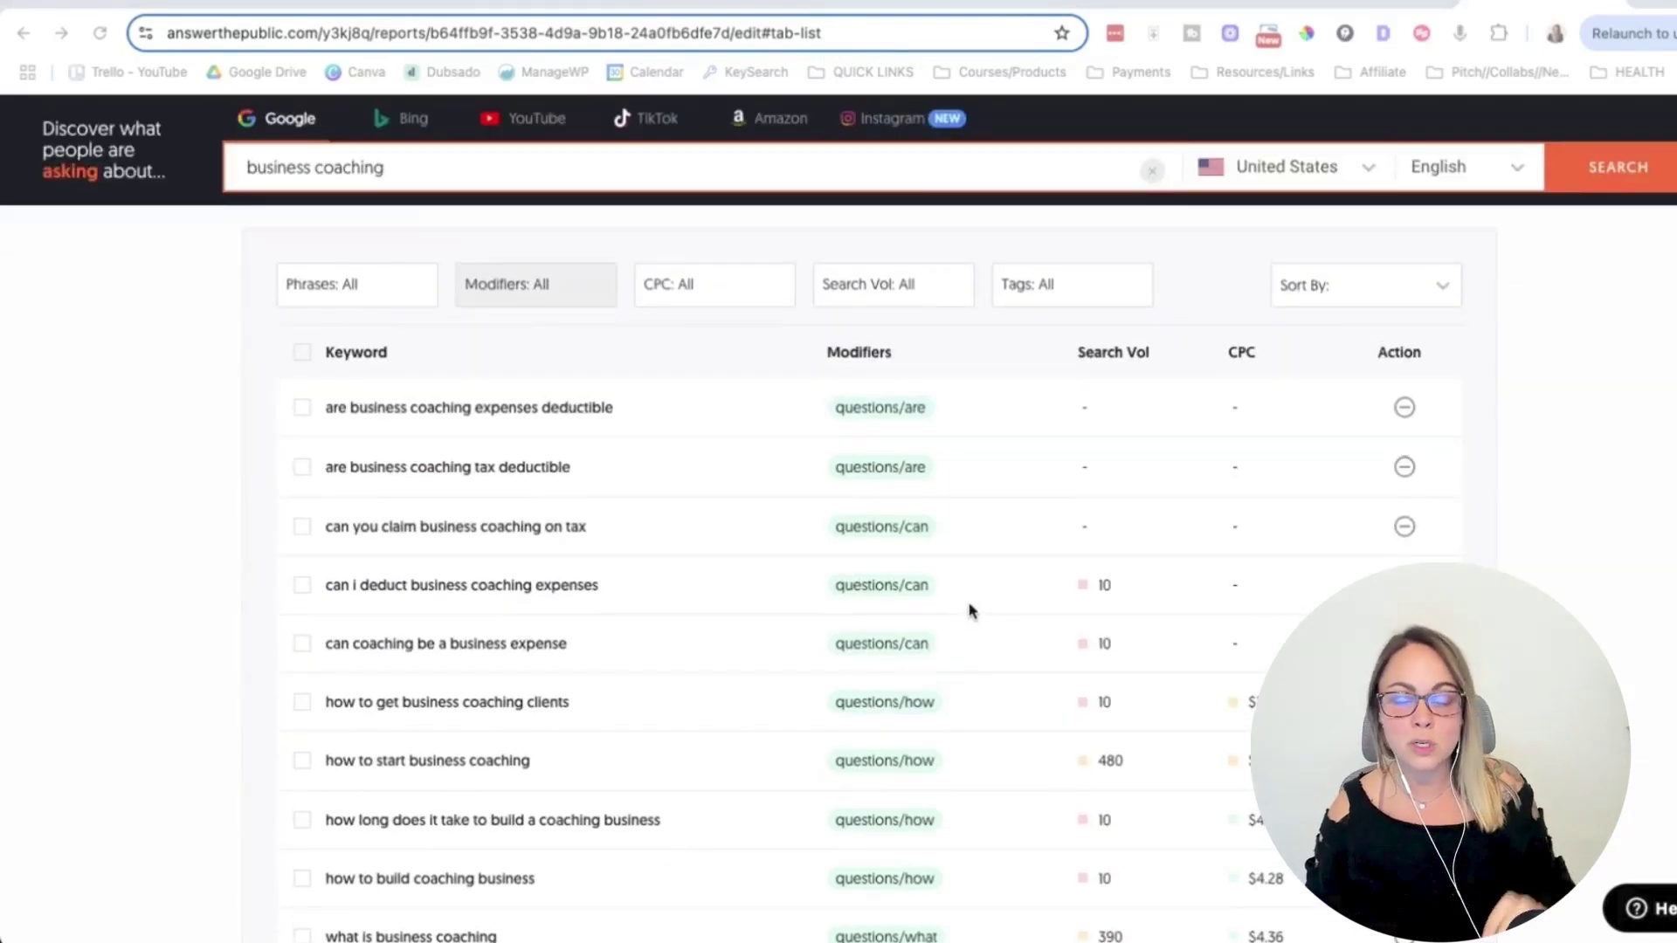
pyautogui.scroll(5, 1034, 442)
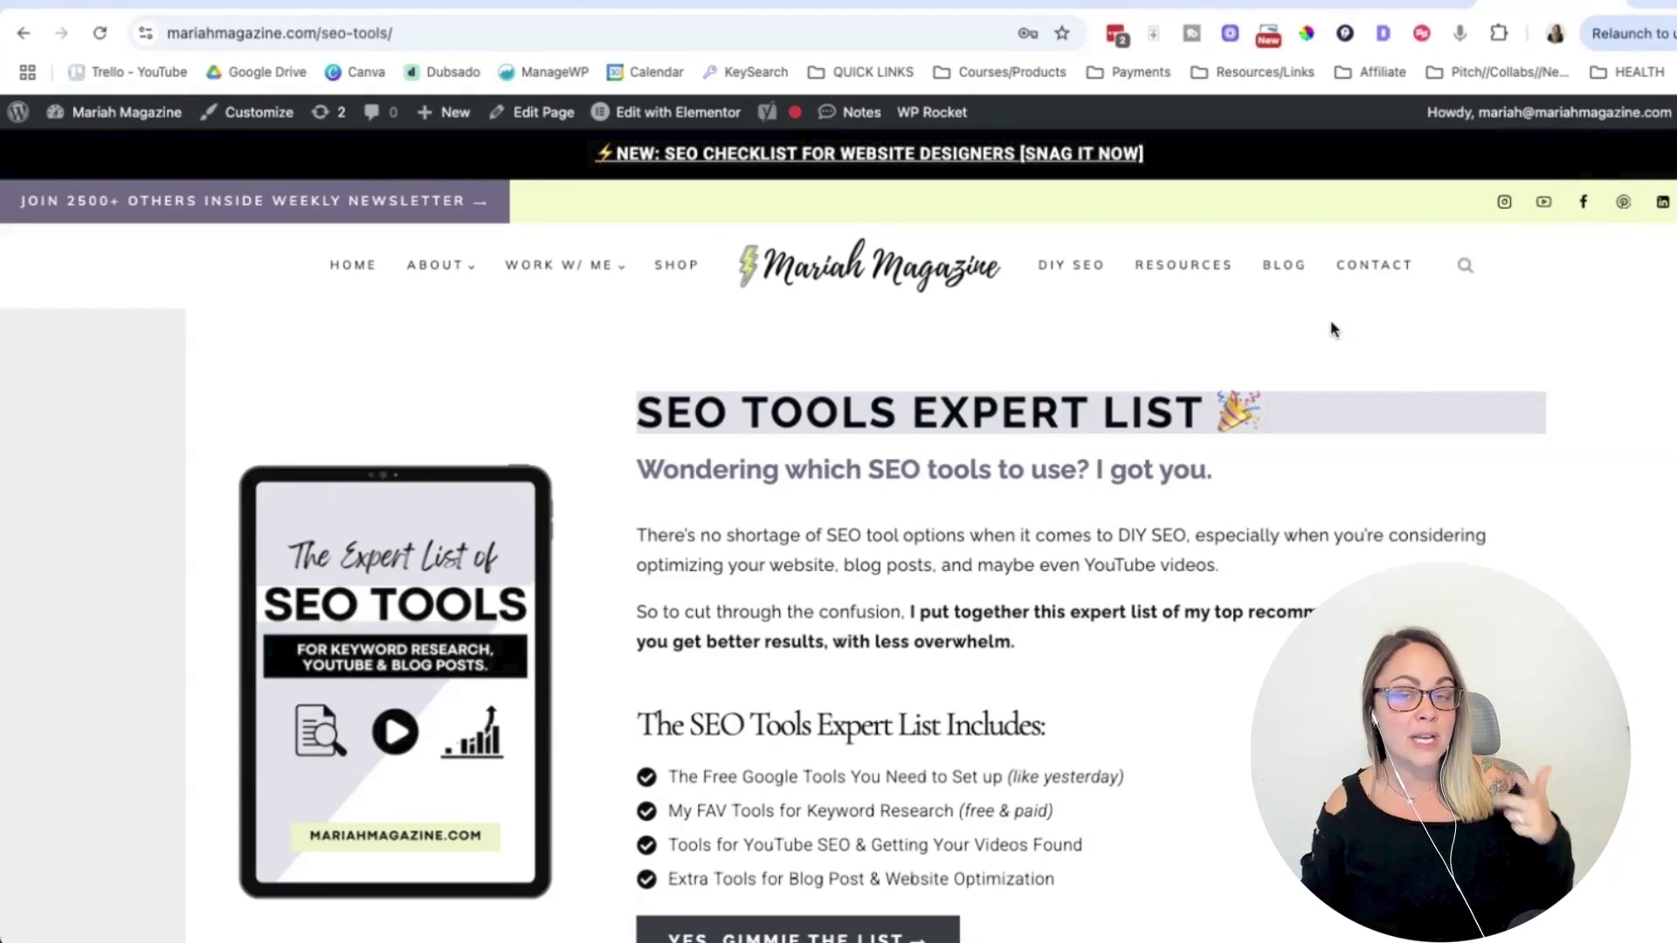
pyautogui.scroll(-1, 1329, 332)
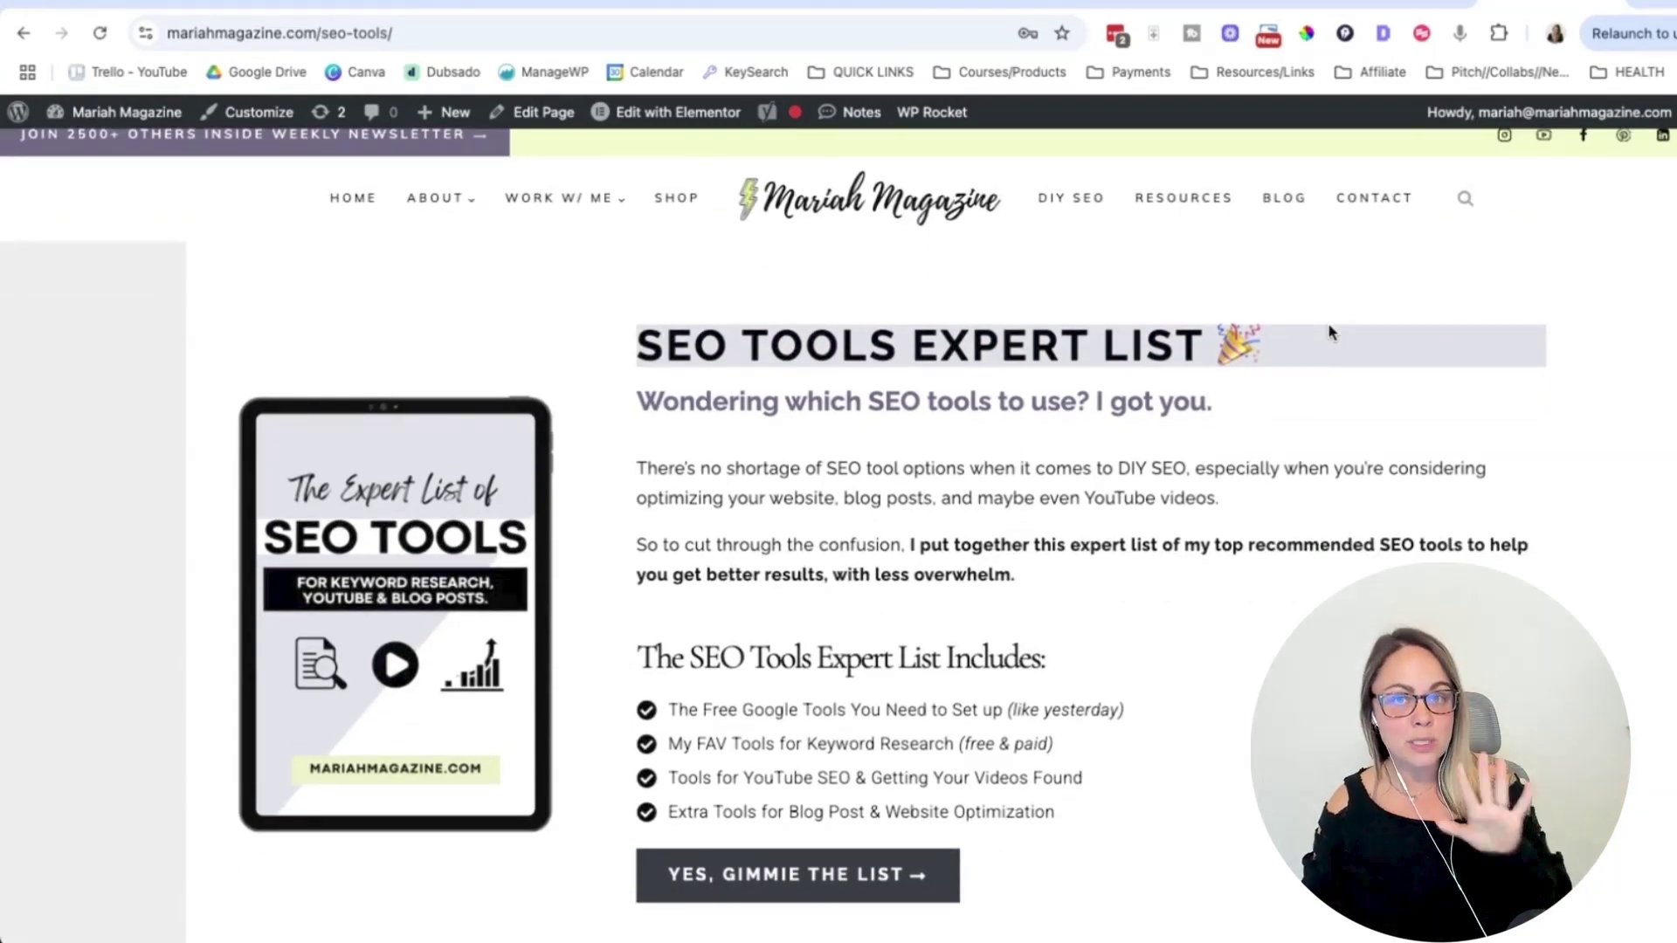
pyautogui.scroll(-1, 1329, 332)
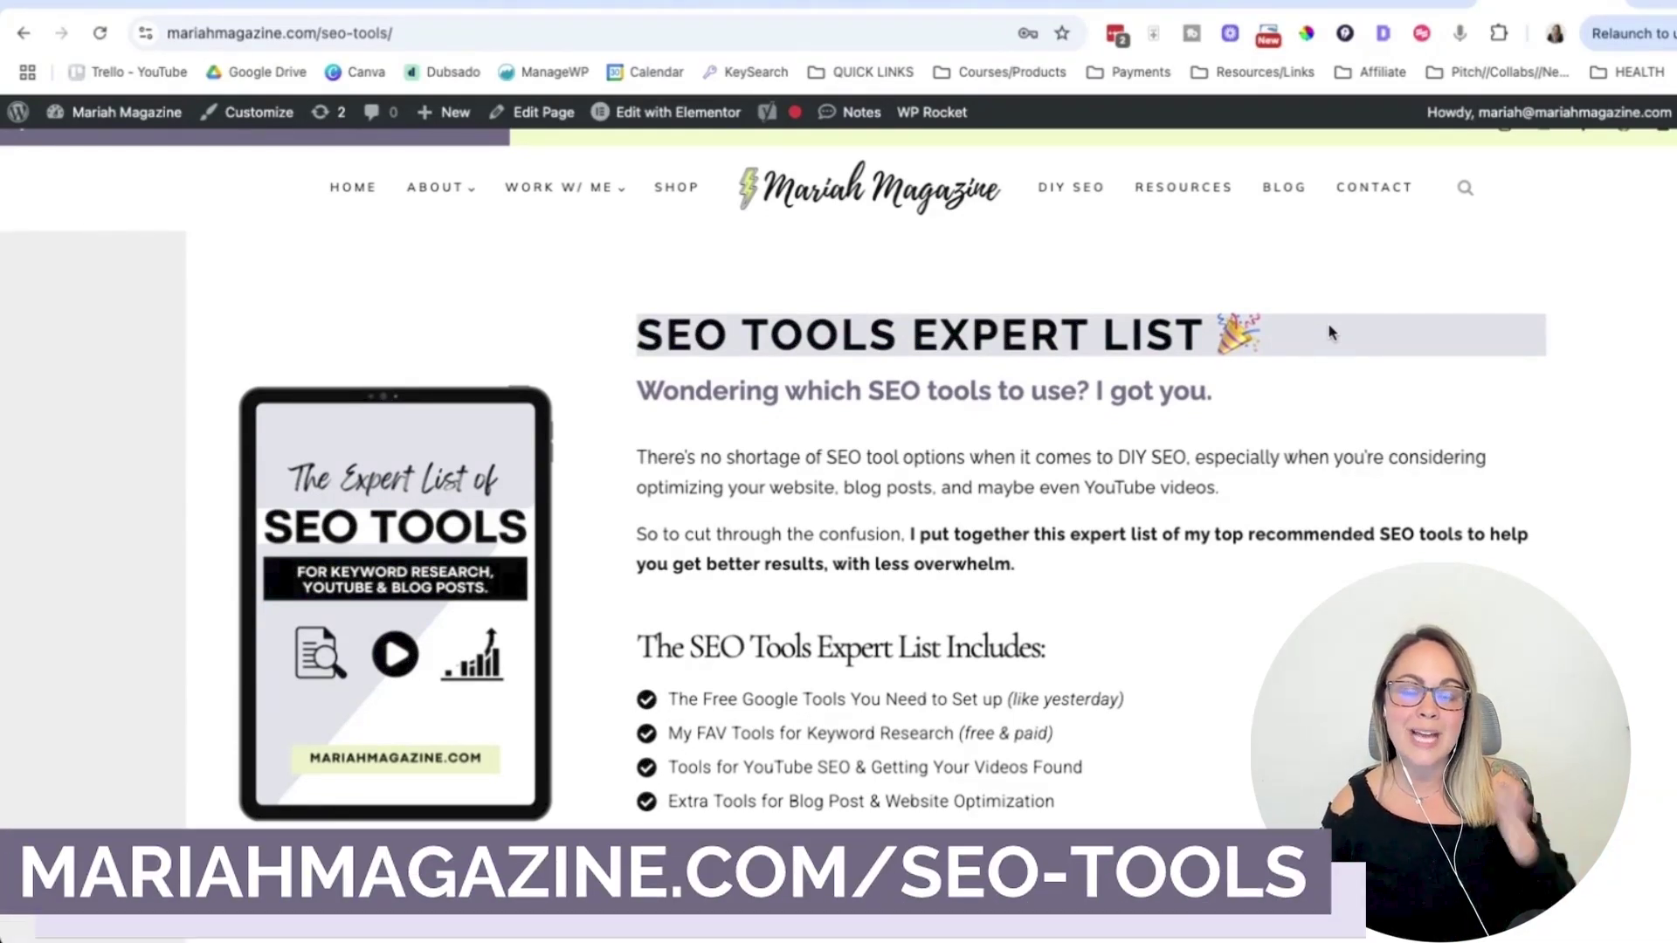
pyautogui.scroll(-2, 1329, 332)
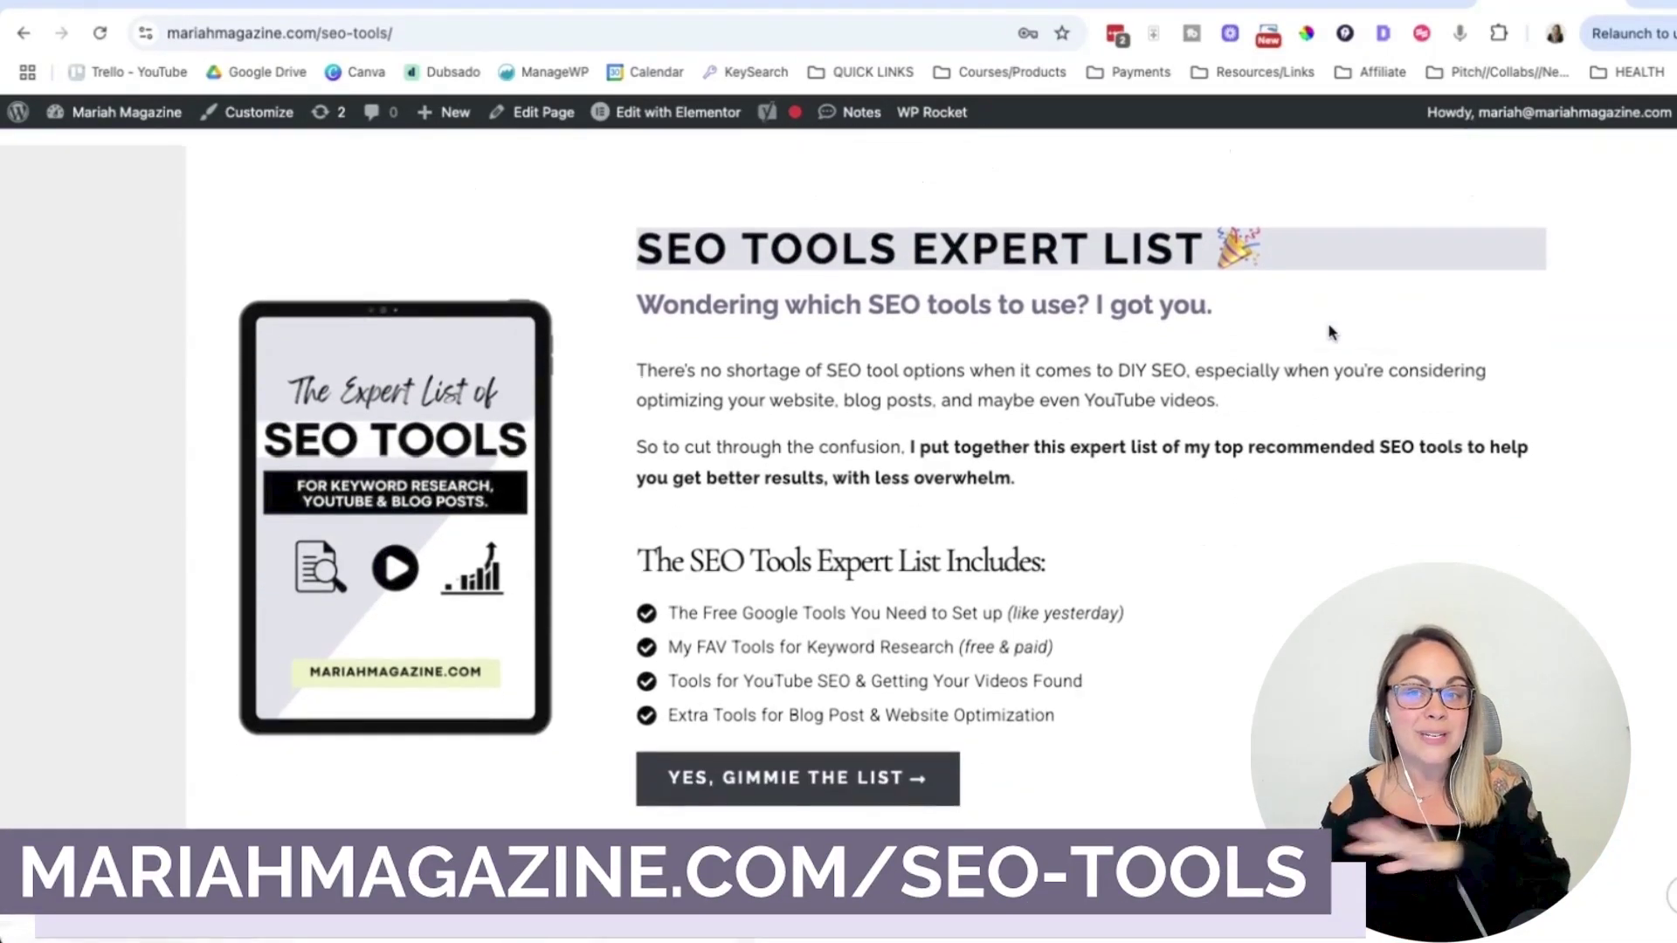